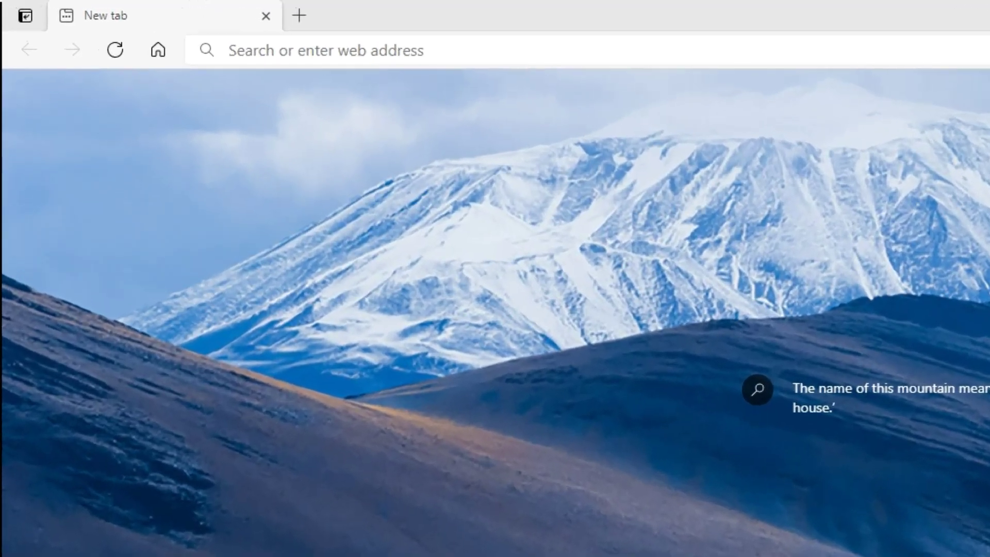
Load the graphical.weather.gov ndfdXMLserver.php SOAP server page in Edge
{"action": "left_click", "coordinate": [312, 50]}
{"action": "type", "text": "https://graphical.weather.gov/xml/SOAP_server/ndfdXMLserver.php"}
{"action": "key", "text": "Return"}
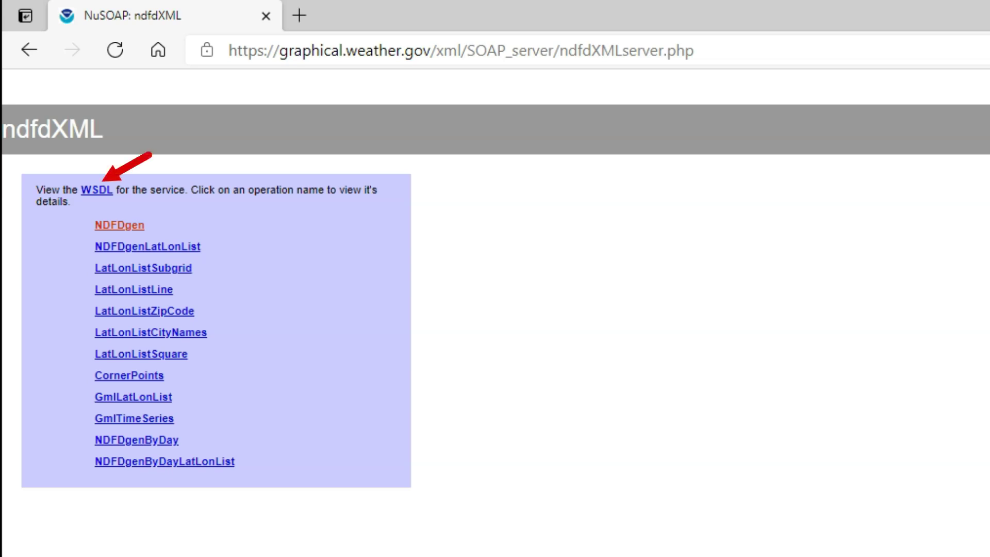
Open the ndfdXML service's WSDL document from the WSDL link
{"action": "left_click", "coordinate": [95, 190]}
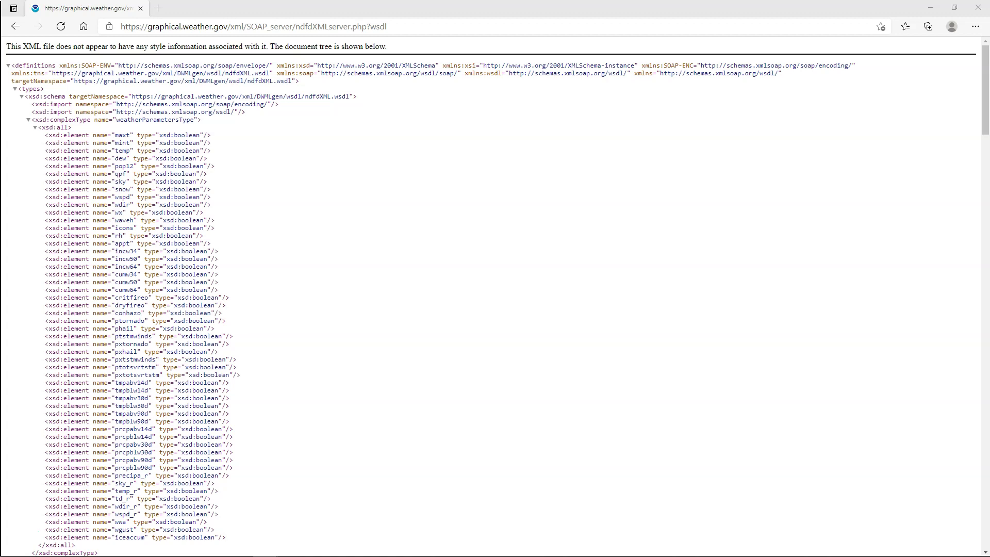
Scroll the WSDL to highlight the NDFDgen operation name and its documentation
{"action": "scroll", "coordinate": [270, 404], "scroll_direction": "down", "scroll_amount": 7}
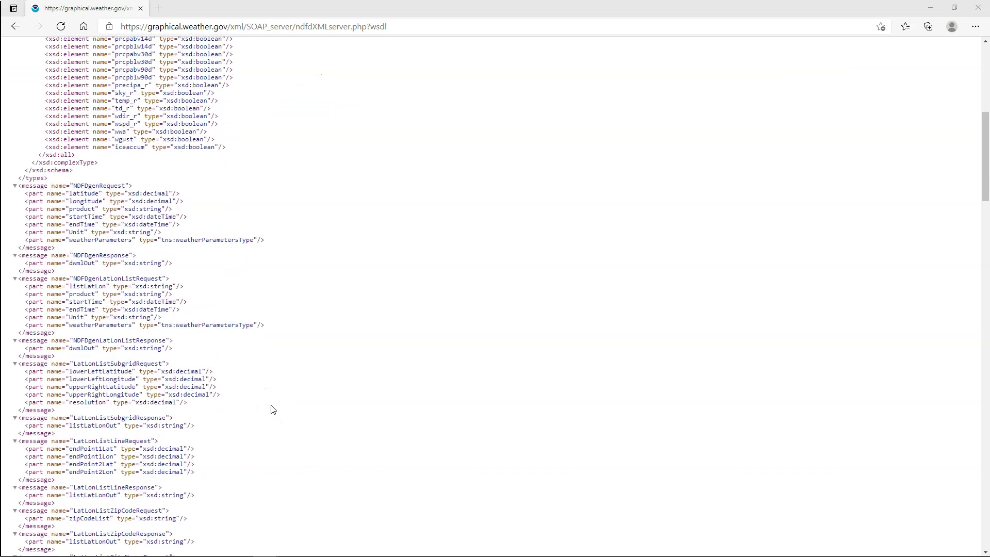
{"action": "scroll", "coordinate": [272, 407], "scroll_direction": "down", "scroll_amount": 8}
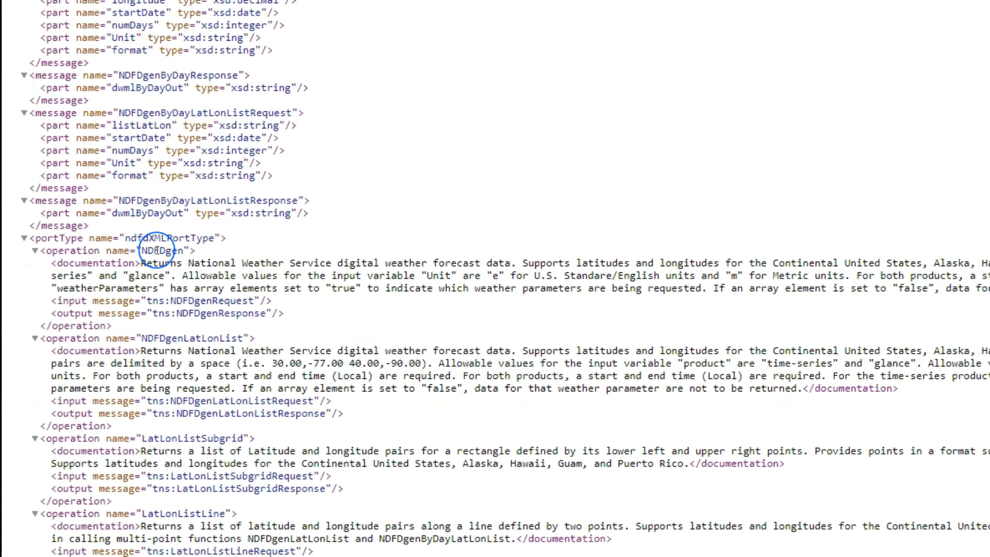
{"action": "double_click", "coordinate": [157, 251]}
{"action": "left_click_drag", "start_coordinate": [146, 265], "coordinate": [677, 273]}
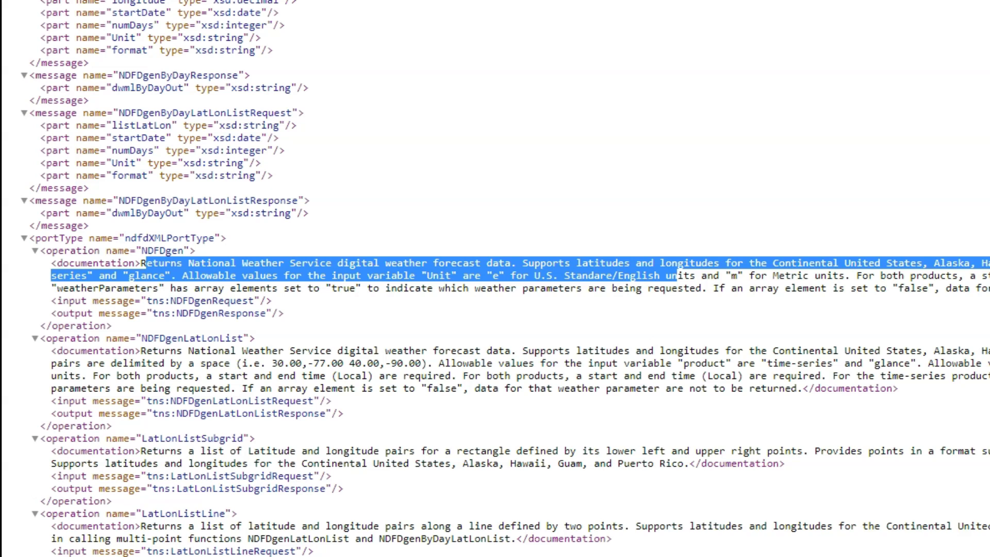
Highlight NDFDgen's latitude, longitude, product, startTime and endTime parameters, then open a new tab
{"action": "scroll", "coordinate": [188, 313], "scroll_direction": "up", "scroll_amount": 20}
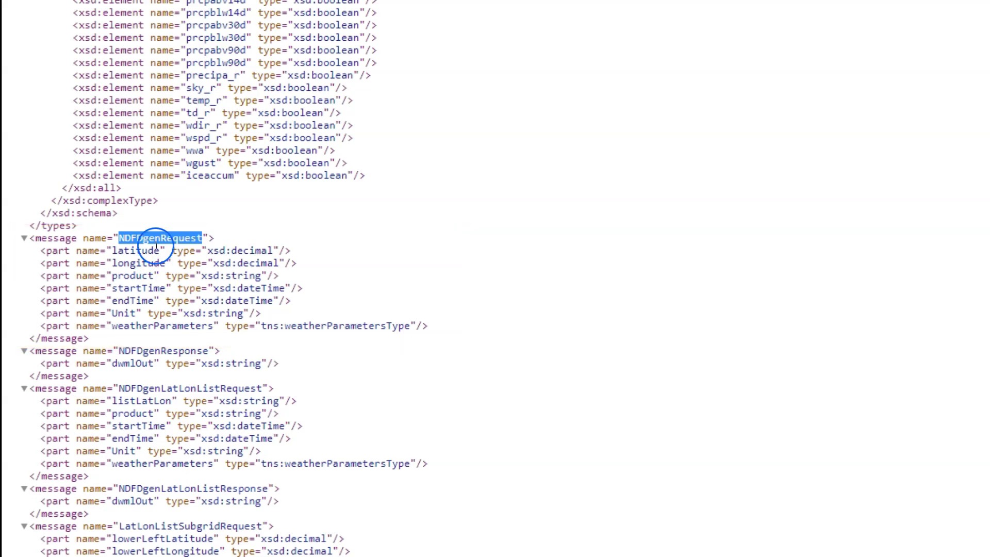
{"action": "double_click", "coordinate": [132, 251]}
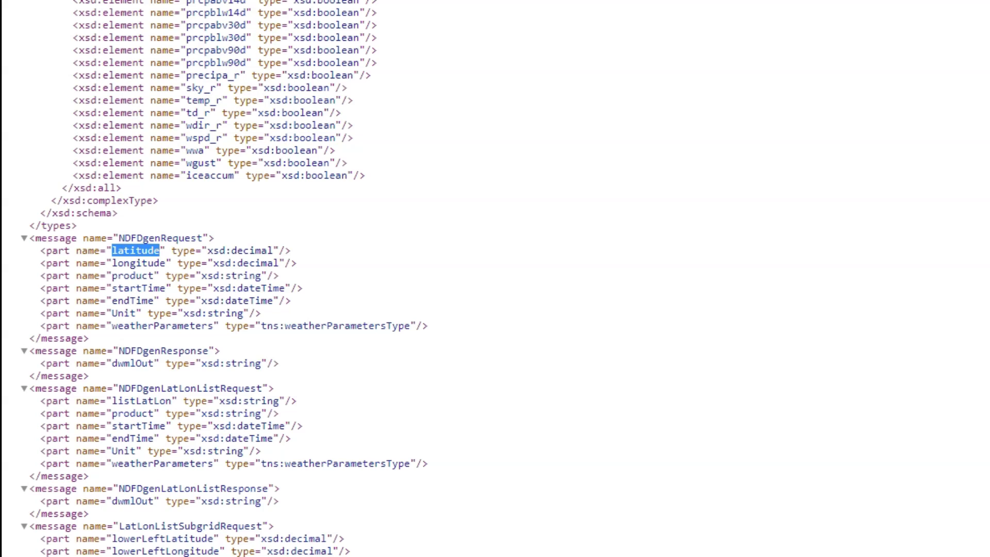
{"action": "double_click", "coordinate": [138, 263]}
{"action": "double_click", "coordinate": [133, 277]}
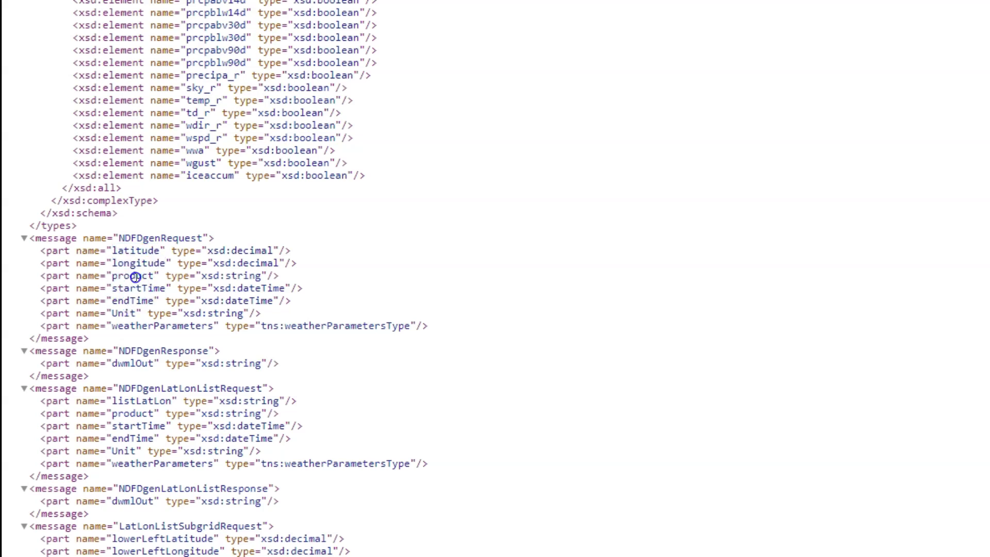
{"action": "double_click", "coordinate": [137, 288]}
{"action": "double_click", "coordinate": [142, 301]}
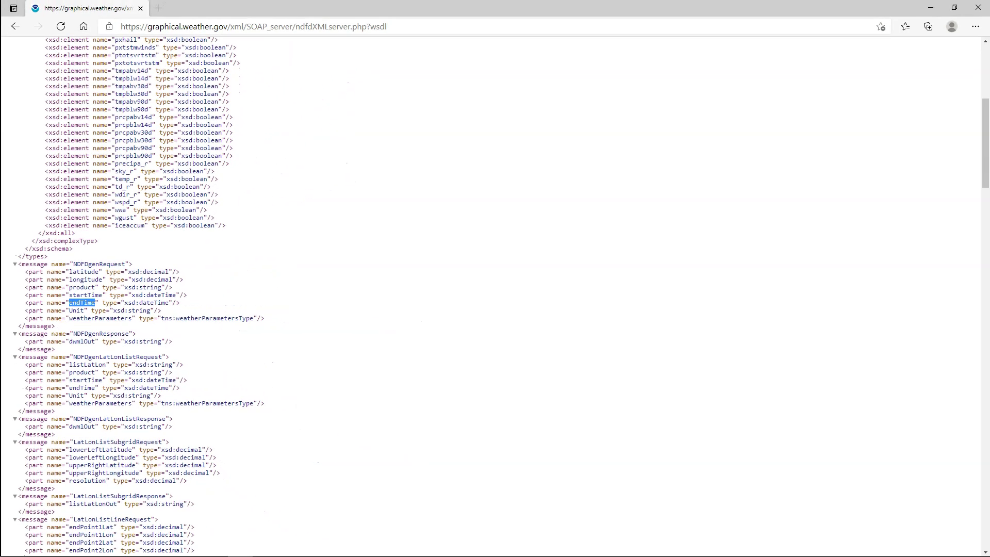
{"action": "left_click", "coordinate": [158, 8]}
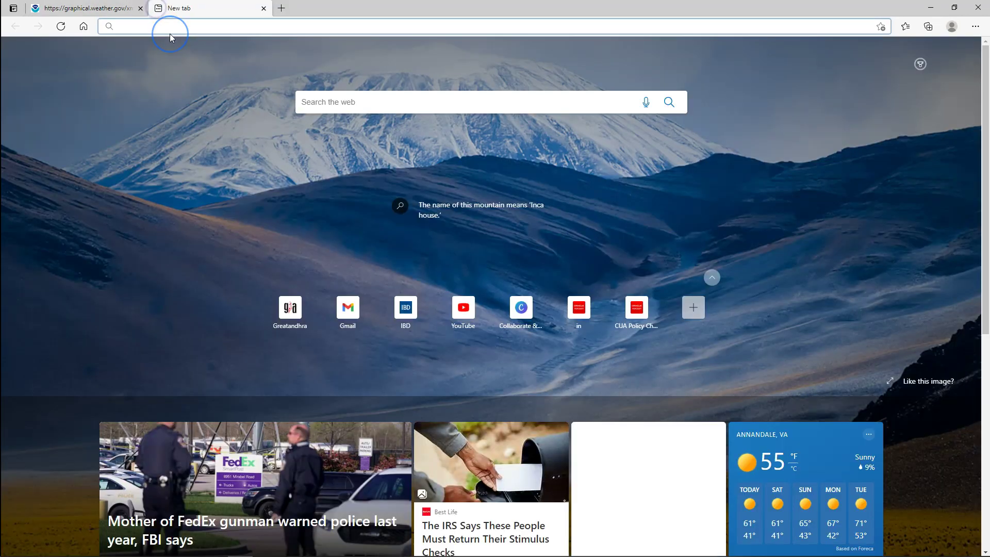
Load the ndfdXML.htm NDFD DWML Generator page in the new tab
{"action": "type", "text": "https://graphical.weather.gov/xml/SOAP_server/ndfdXML.htm"}
{"action": "key", "text": "Return"}
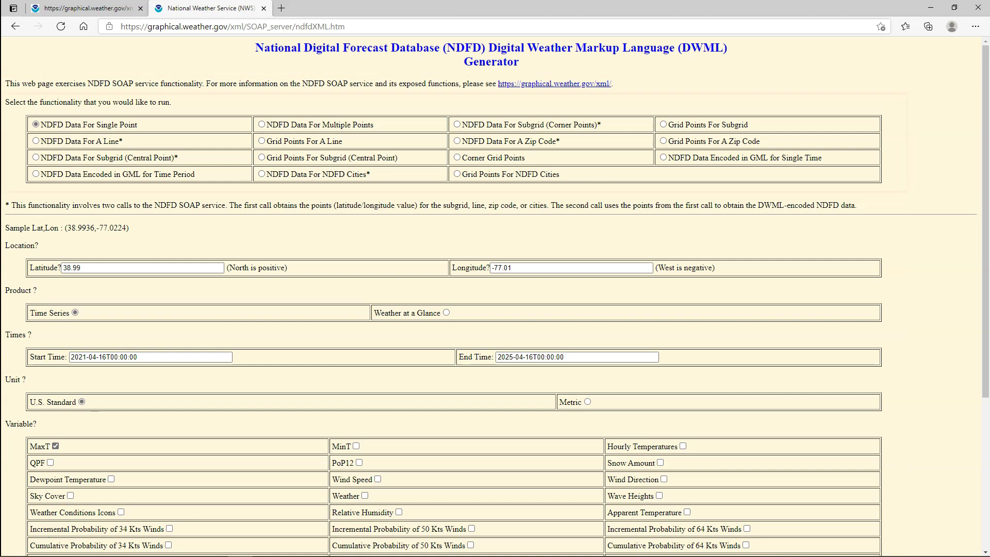
{"action": "left_click", "coordinate": [345, 26]}
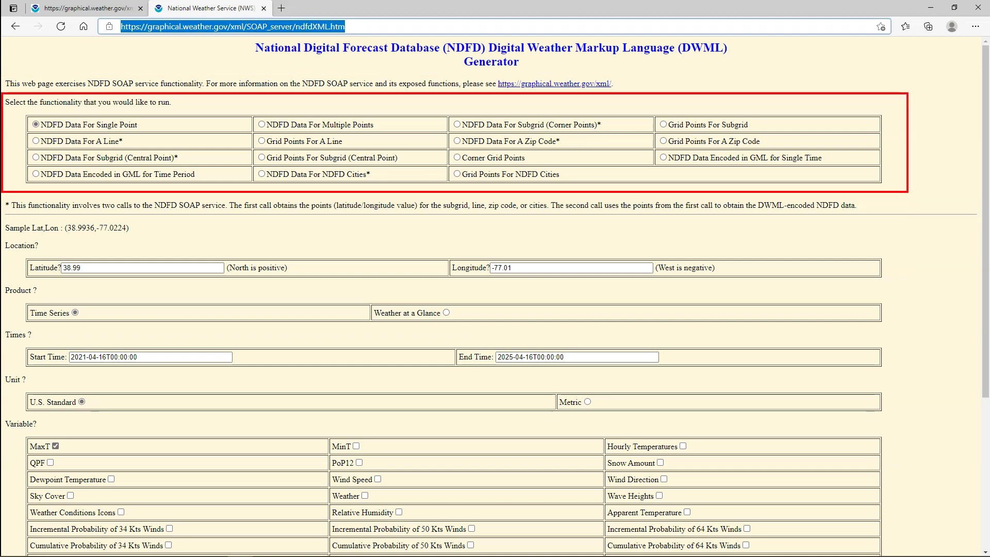
{"action": "key", "text": "Escape"}
Review the Single Point option, latitude 38.99, longitude -77.01 and the Time Series product
{"action": "left_click_drag", "start_coordinate": [138, 125], "coordinate": [41, 125]}
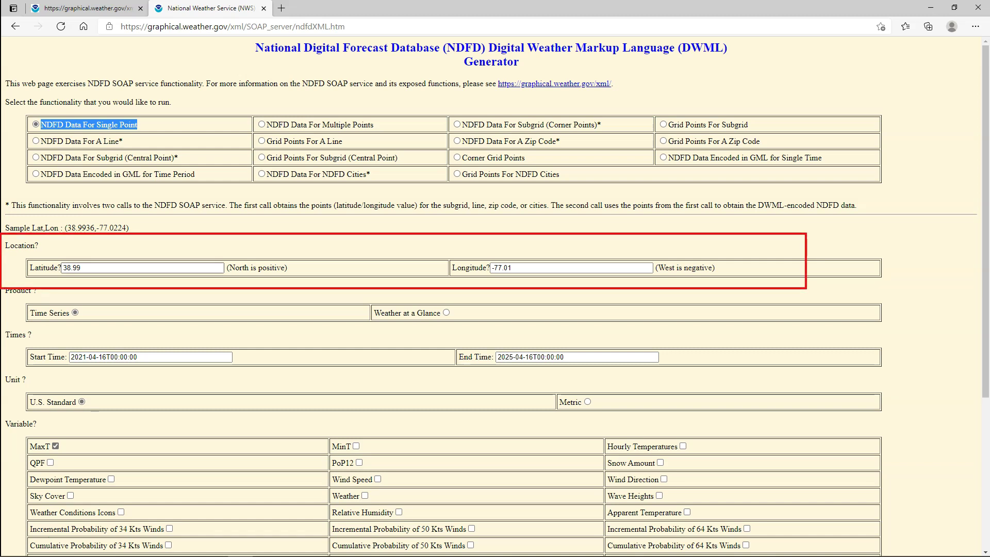
{"action": "double_click", "coordinate": [72, 267]}
{"action": "key", "text": "Tab"}
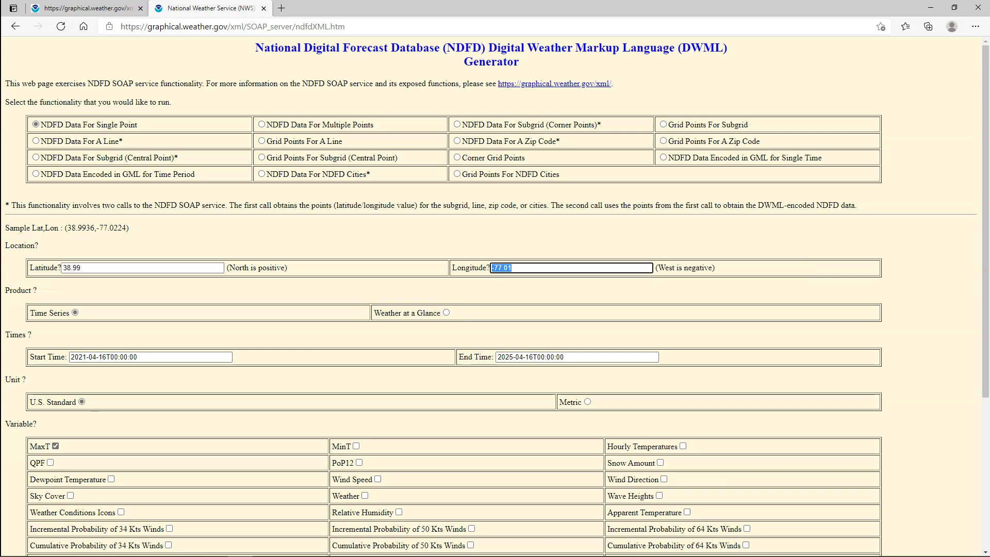
{"action": "key", "text": "shift+Tab"}
{"action": "scroll", "coordinate": [495, 299], "scroll_direction": "down", "scroll_amount": 2}
{"action": "left_click_drag", "start_coordinate": [29, 235], "coordinate": [69, 234]}
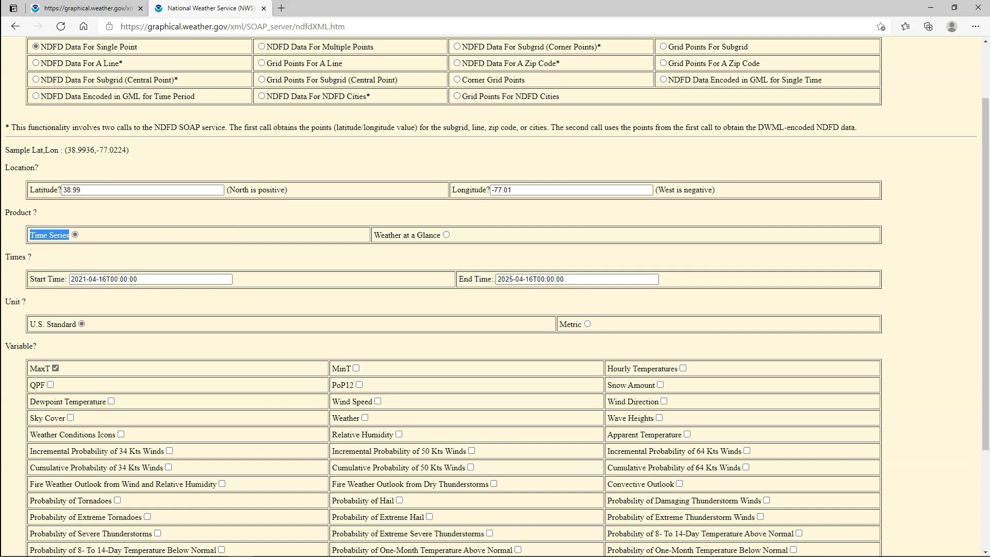
Change the generator form's End Time to 2021-04-18T00:00:00
{"action": "scroll", "coordinate": [495, 289], "scroll_direction": "up", "scroll_amount": 1}
{"action": "left_click_drag", "start_coordinate": [71, 290], "coordinate": [124, 290]}
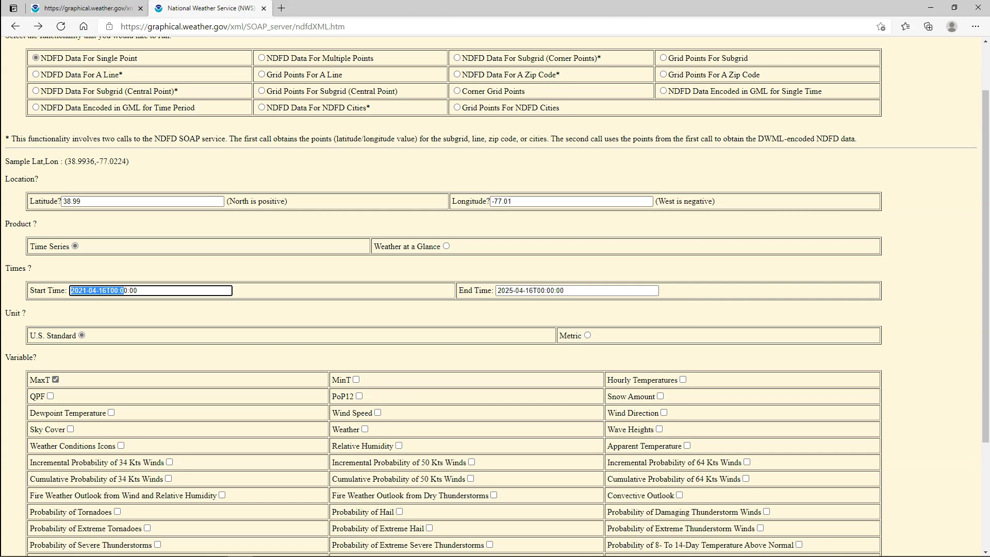
{"action": "key", "text": "Tab"}
{"action": "type", "text": "2021-04-16T00:00:00"}
{"action": "left_click", "coordinate": [534, 290]}
{"action": "key", "text": "BackSpace"}
{"action": "type", "text": "8"}
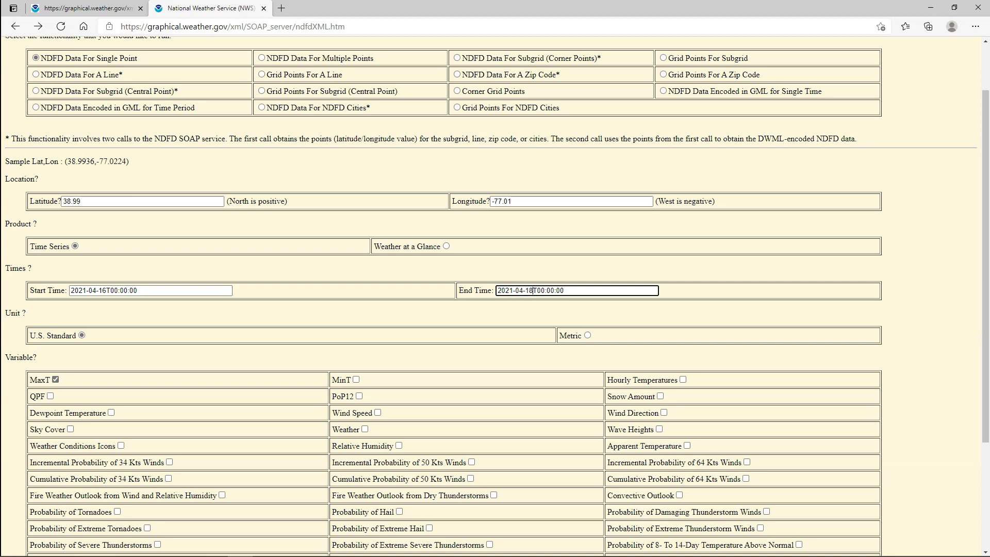
Tick Hourly Temperatures and untick MaxT in the Variable list
{"action": "scroll", "coordinate": [495, 289], "scroll_direction": "down", "scroll_amount": 3}
{"action": "left_click", "coordinate": [683, 224]}
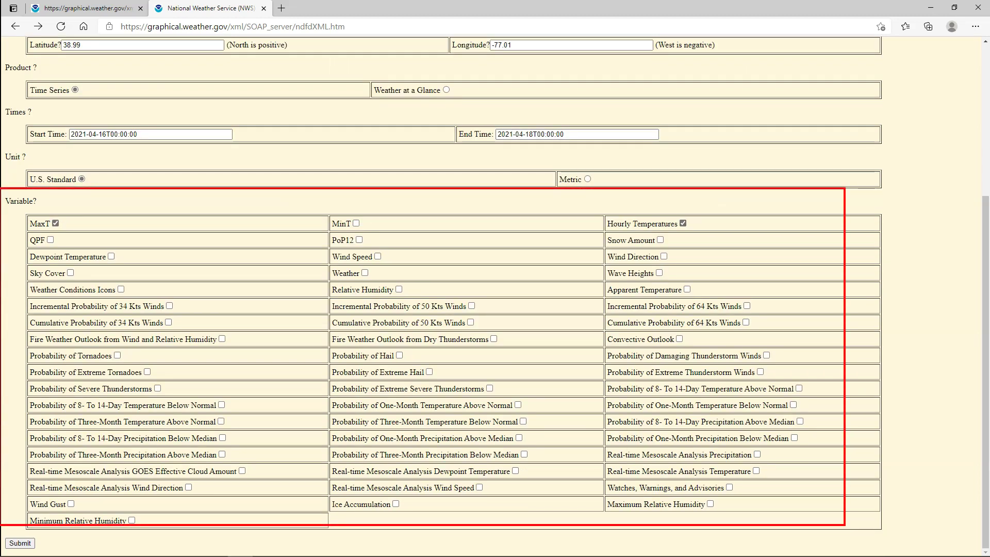
{"action": "left_click", "coordinate": [55, 223]}
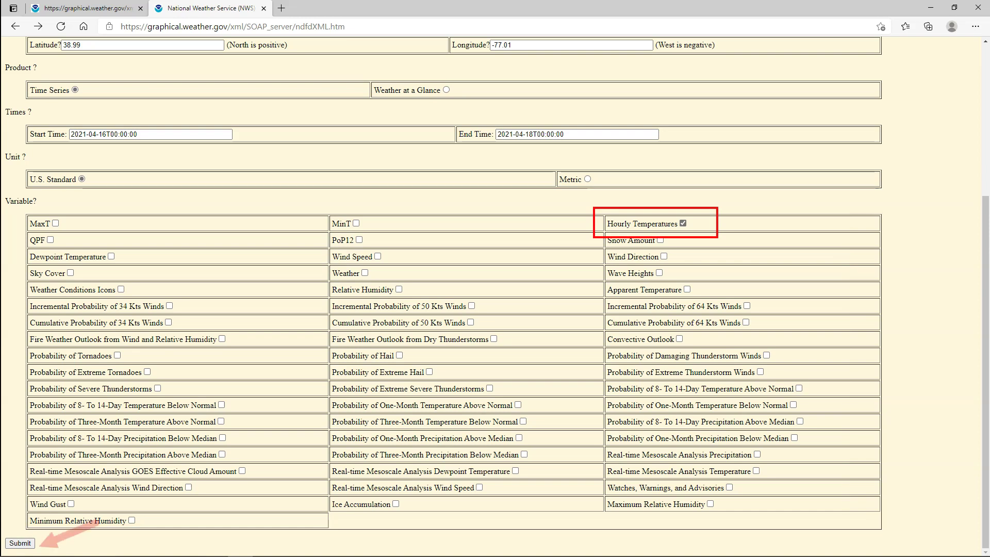
Submit the form, review the hourly Fahrenheit temperature XML for 38.99, -77.01, then open a new tab
{"action": "left_click", "coordinate": [30, 543]}
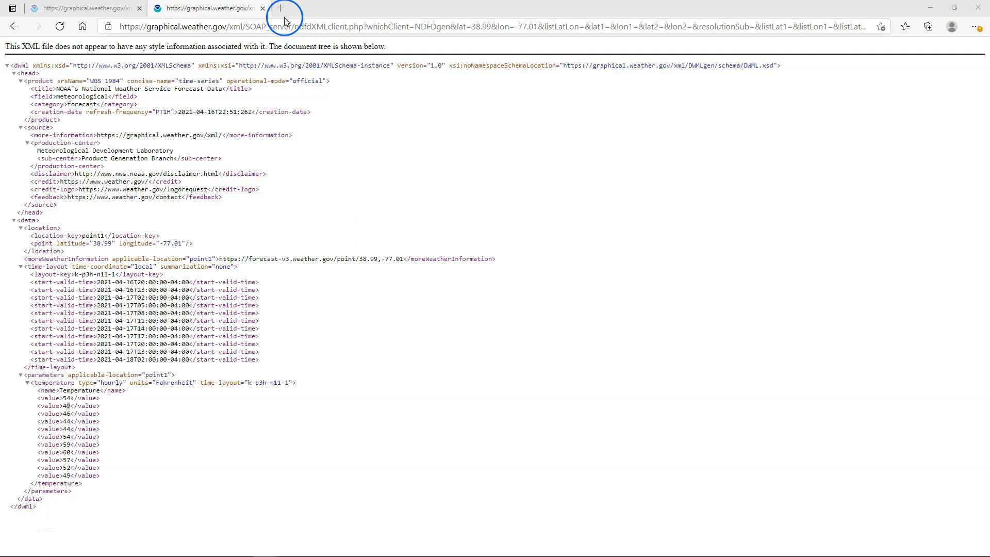
{"action": "left_click", "coordinate": [281, 9]}
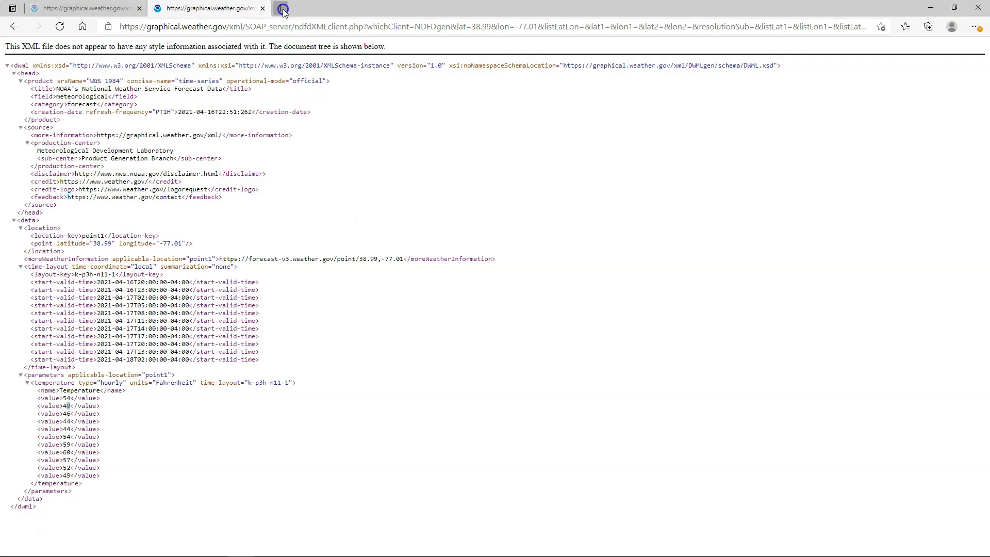
Search Bing for 'SOAP UI Downlaod' and download SoapUI Open Source from soapui.org/downloads
{"action": "type", "text": "SO"}
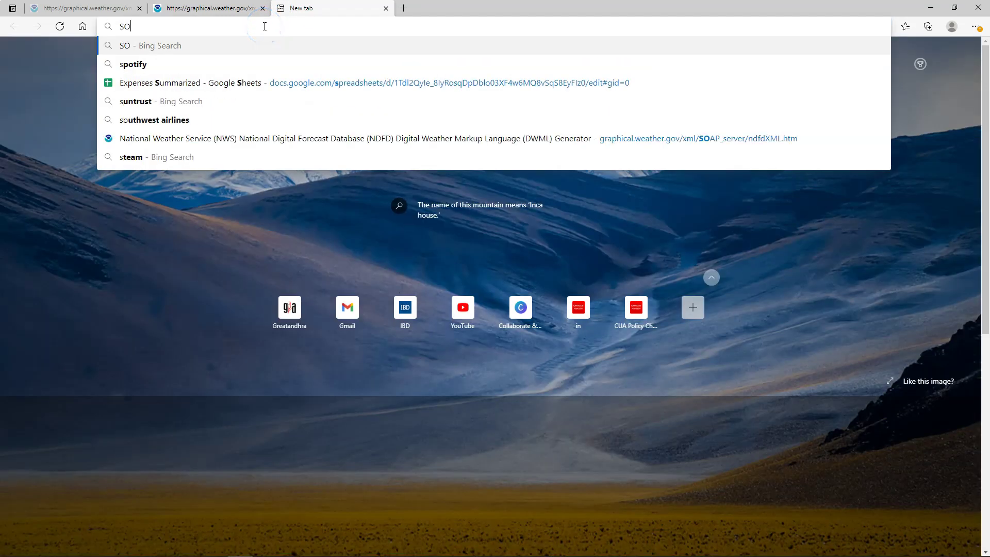
{"action": "type", "text": "AP UI Do"}
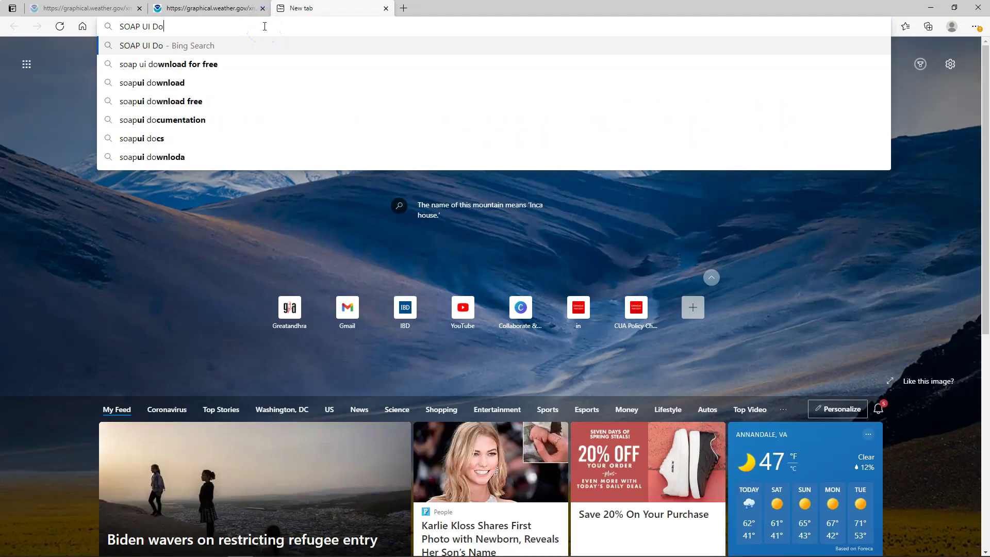
{"action": "type", "text": "wnlaod"}
{"action": "key", "text": "Return"}
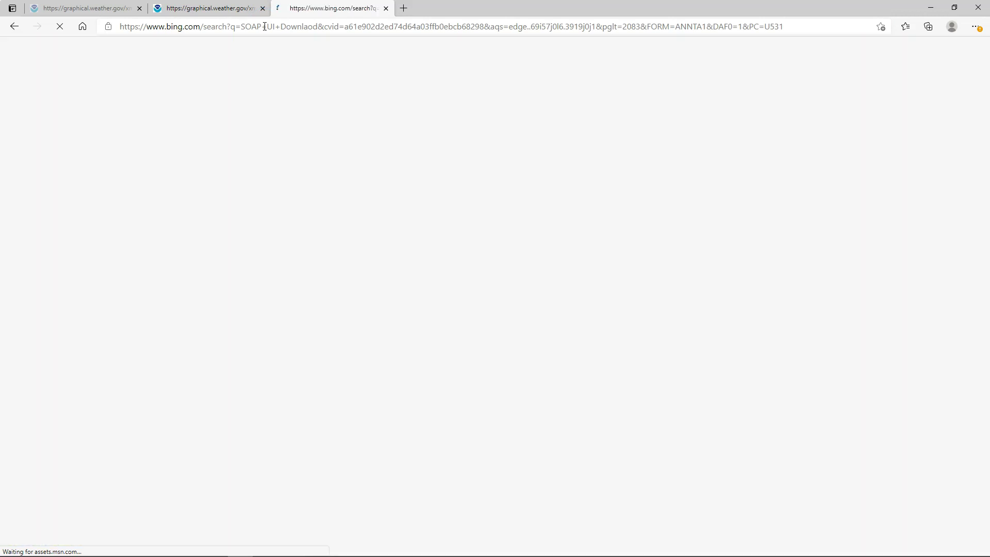
{"action": "scroll", "coordinate": [189, 202], "scroll_direction": "down", "scroll_amount": 3}
{"action": "left_click", "coordinate": [189, 202]}
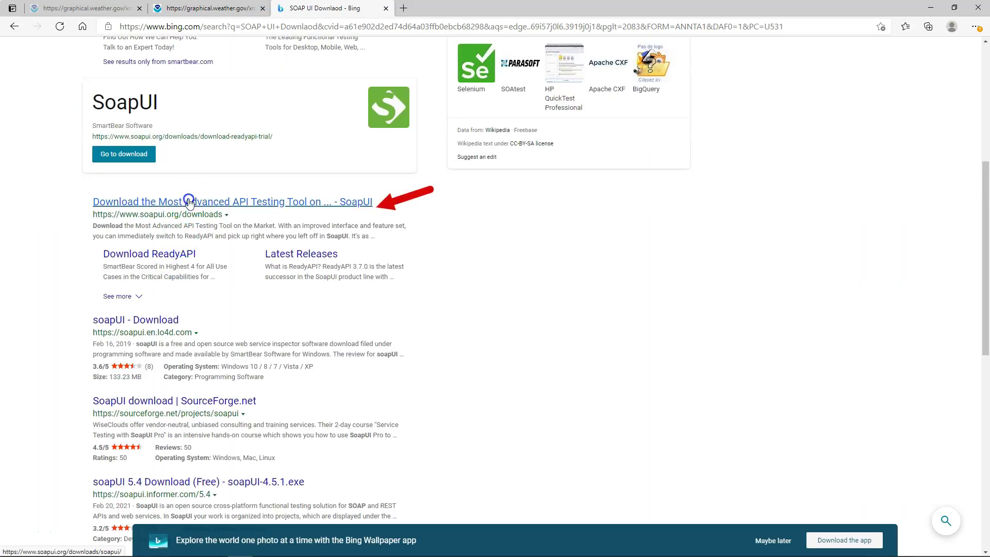
{"action": "scroll", "coordinate": [520, 401], "scroll_direction": "down", "scroll_amount": 3}
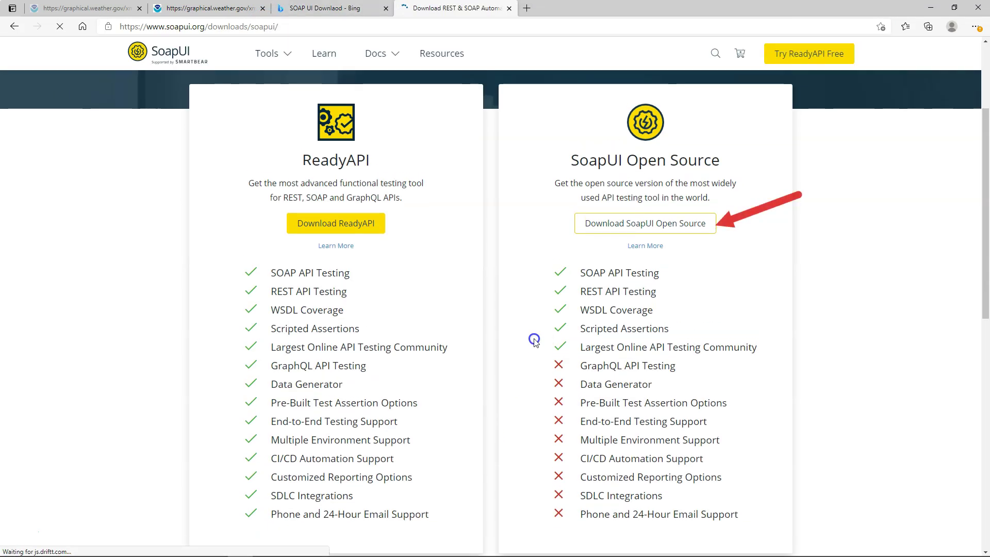
{"action": "left_click", "coordinate": [655, 227]}
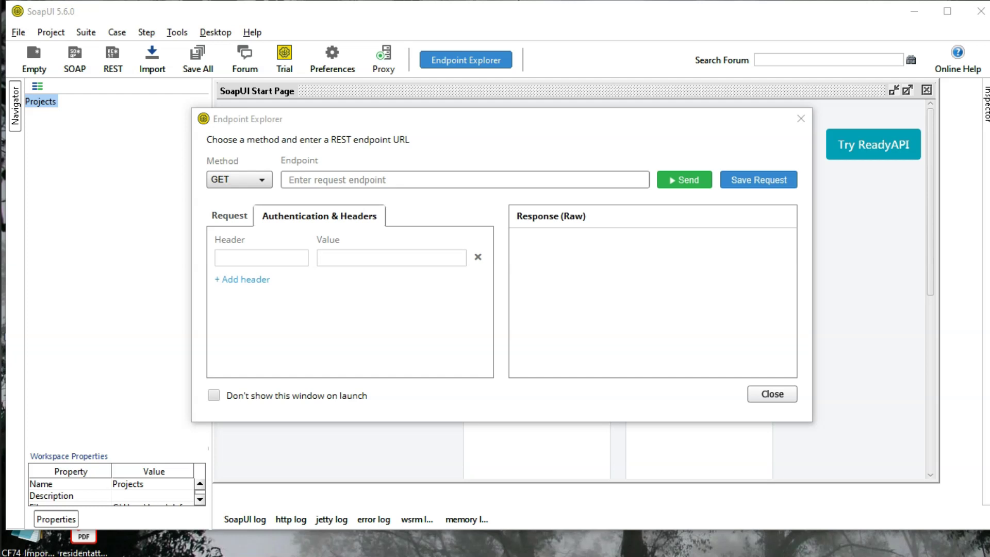
Close the Endpoint Explorer and start a New SOAP Project named Demo
{"action": "left_click", "coordinate": [764, 396]}
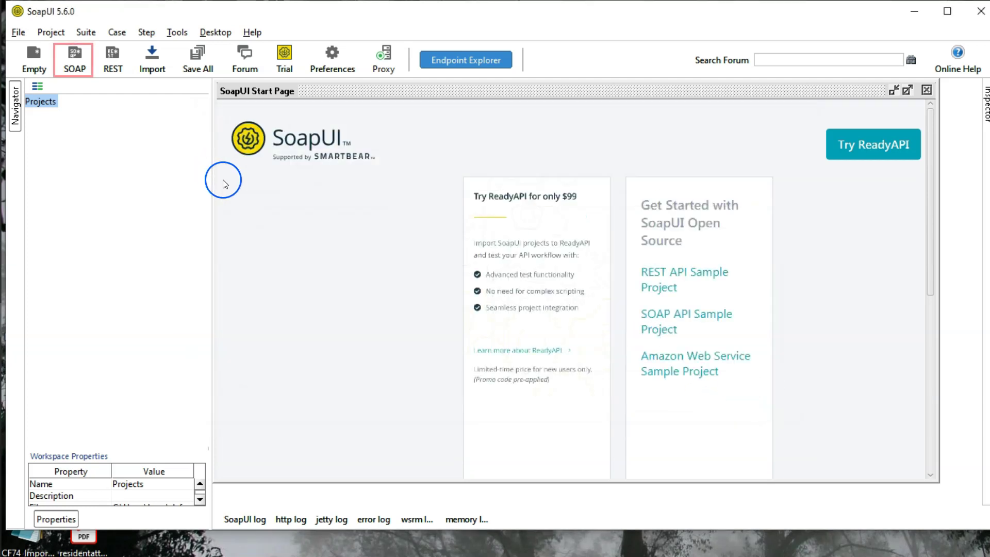
{"action": "left_click", "coordinate": [75, 61]}
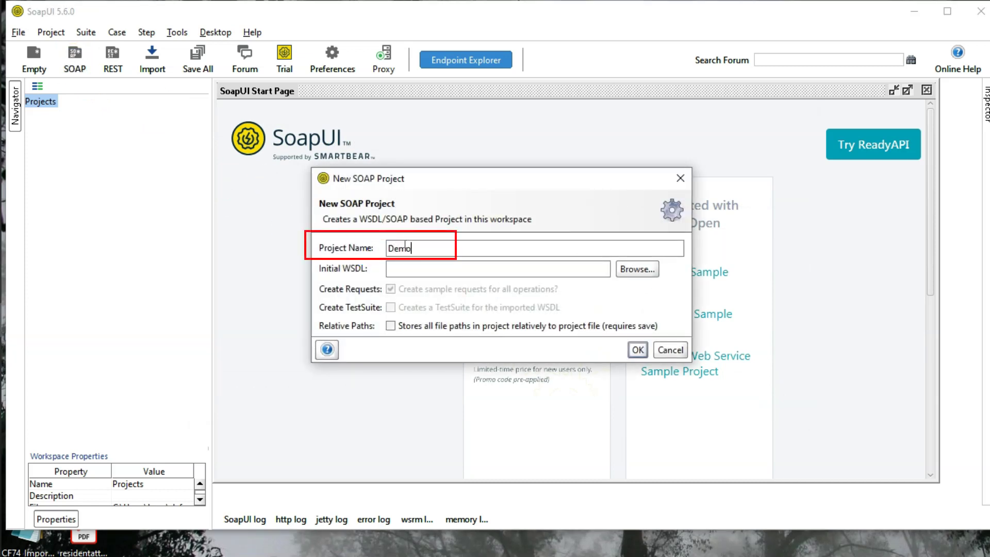
{"action": "left_click", "coordinate": [407, 269]}
{"action": "left_click", "coordinate": [644, 216]}
Copy the ndfdXML WSDL address from the browser into Initial WSDL and create the project
{"action": "left_click_drag", "start_coordinate": [0, 46], "coordinate": [732, 62]}
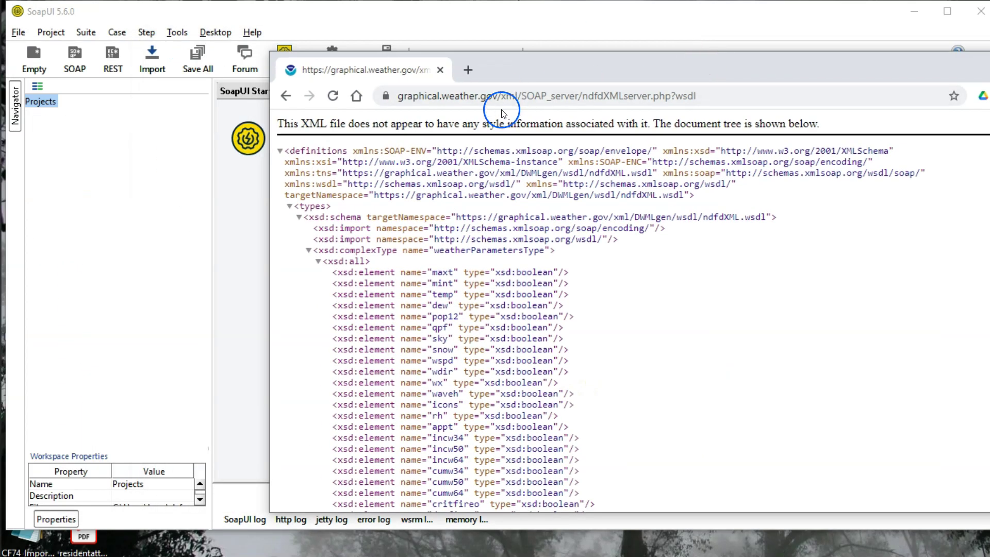
{"action": "left_click", "coordinate": [506, 99]}
{"action": "right_click", "coordinate": [506, 99]}
{"action": "left_click", "coordinate": [545, 180]}
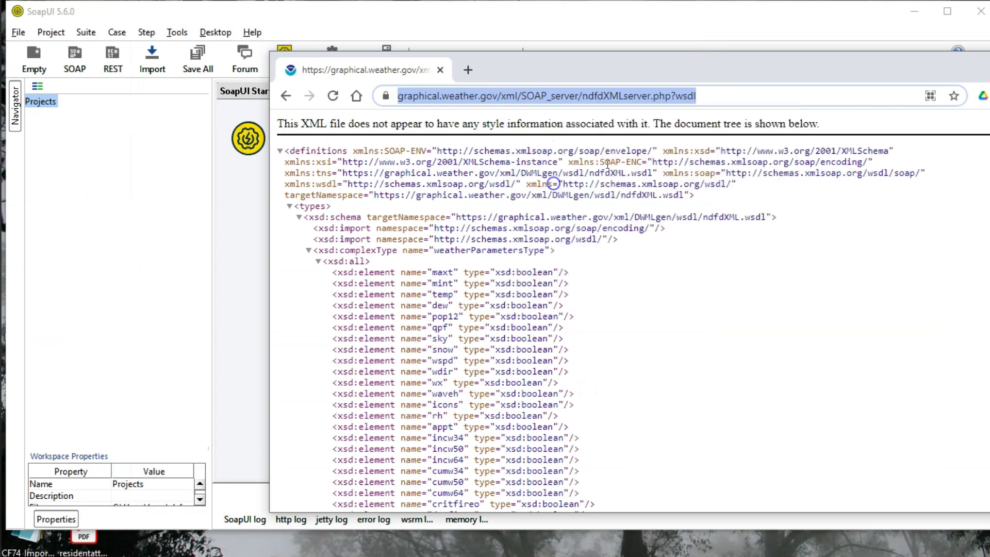
{"action": "left_click", "coordinate": [952, 104]}
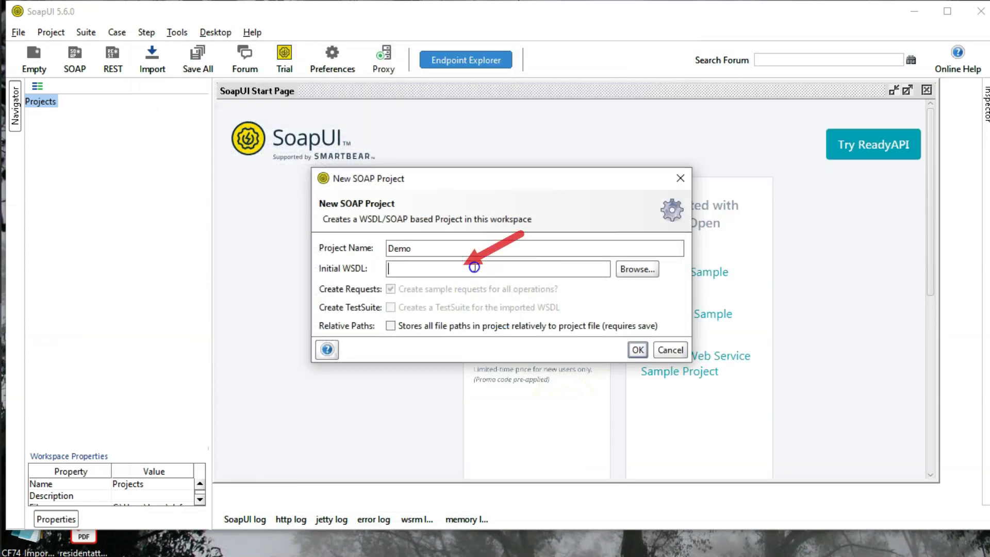
{"action": "key", "text": "ctrl+v"}
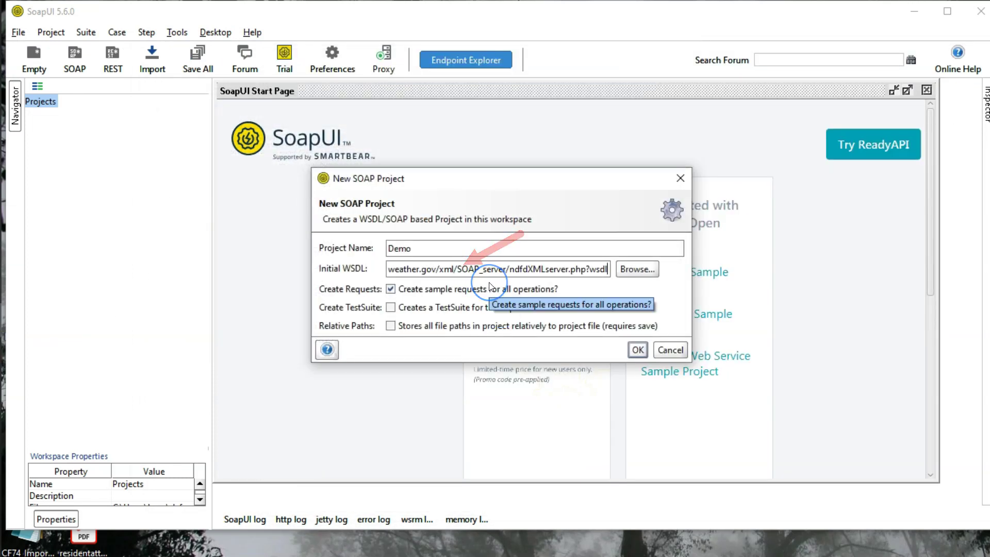
{"action": "left_click", "coordinate": [638, 350]}
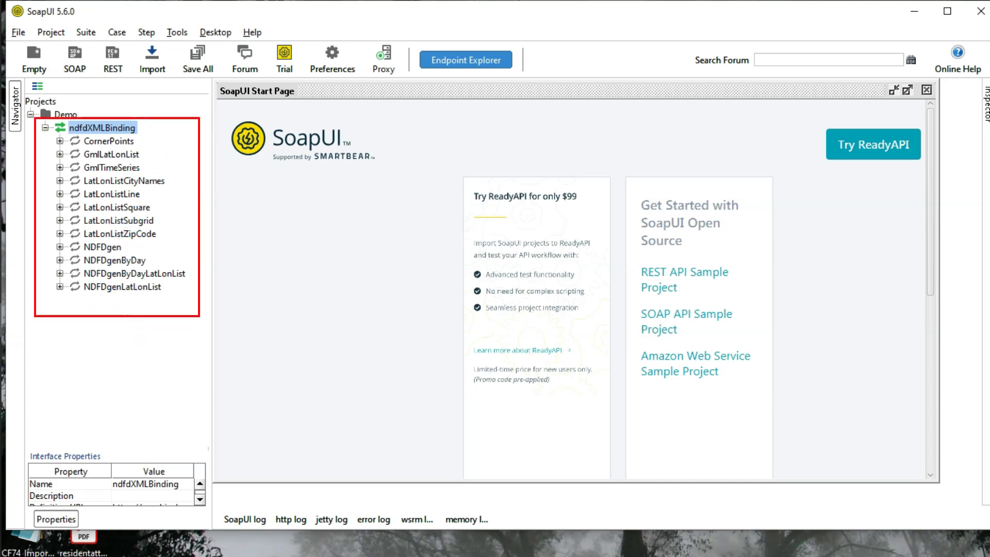
Expand NDFDgen under ndfdXMLBinding and open Request 1's SOAP envelope template
{"action": "left_click", "coordinate": [104, 249]}
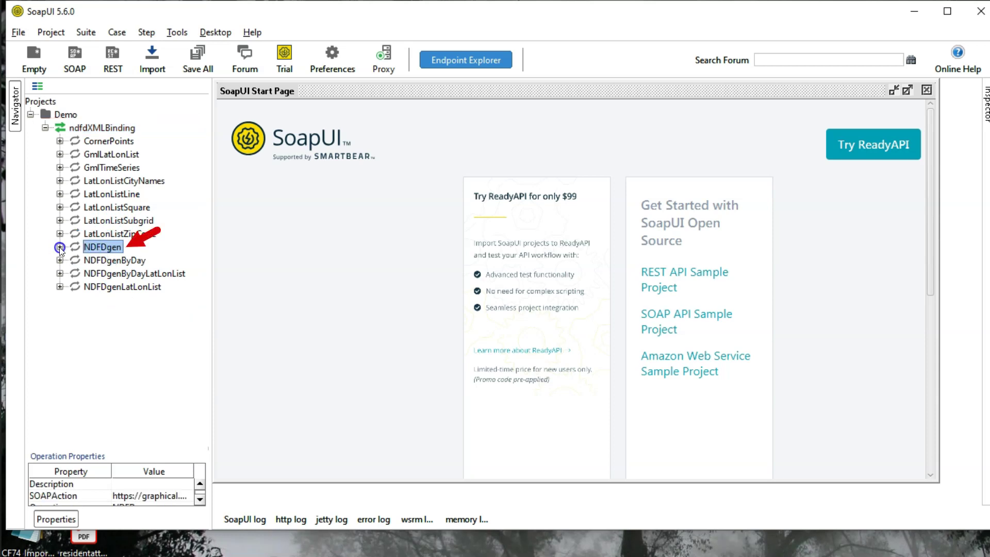
{"action": "left_click", "coordinate": [60, 248]}
{"action": "left_click", "coordinate": [114, 260]}
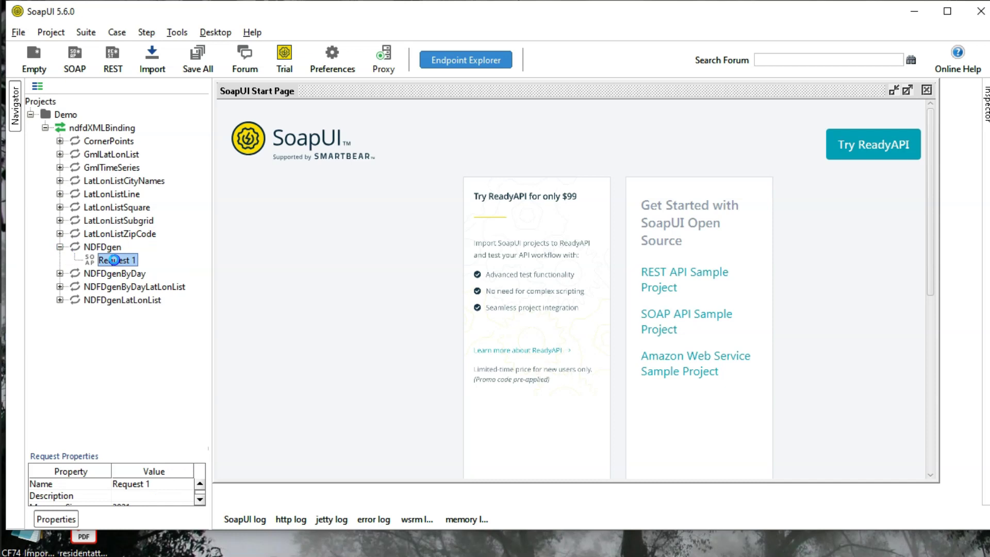
{"action": "left_click", "coordinate": [282, 273]}
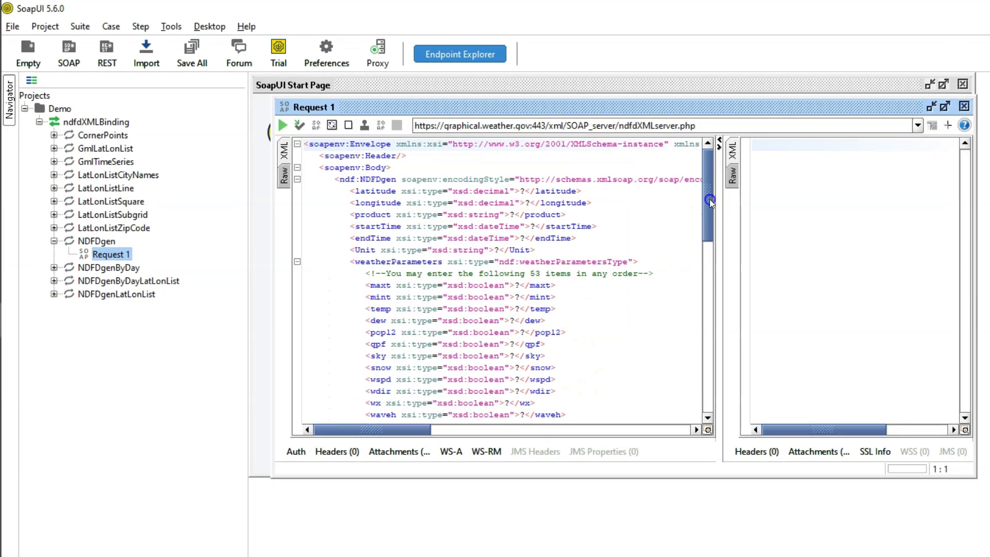
{"action": "mouse_move", "coordinate": [715, 205]}
{"action": "left_mouse_down"}
{"action": "mouse_move", "coordinate": [718, 376]}
{"action": "mouse_move", "coordinate": [711, 203]}
{"action": "mouse_move", "coordinate": [705, 330]}
{"action": "mouse_move", "coordinate": [716, 274]}
{"action": "mouse_move", "coordinate": [710, 206]}
{"action": "left_mouse_up"}
{"action": "left_click", "coordinate": [708, 430]}
Delete the weatherParameters block and its leftover empty line from Request 1
{"action": "left_click_drag", "start_coordinate": [350, 261], "coordinate": [603, 384]}
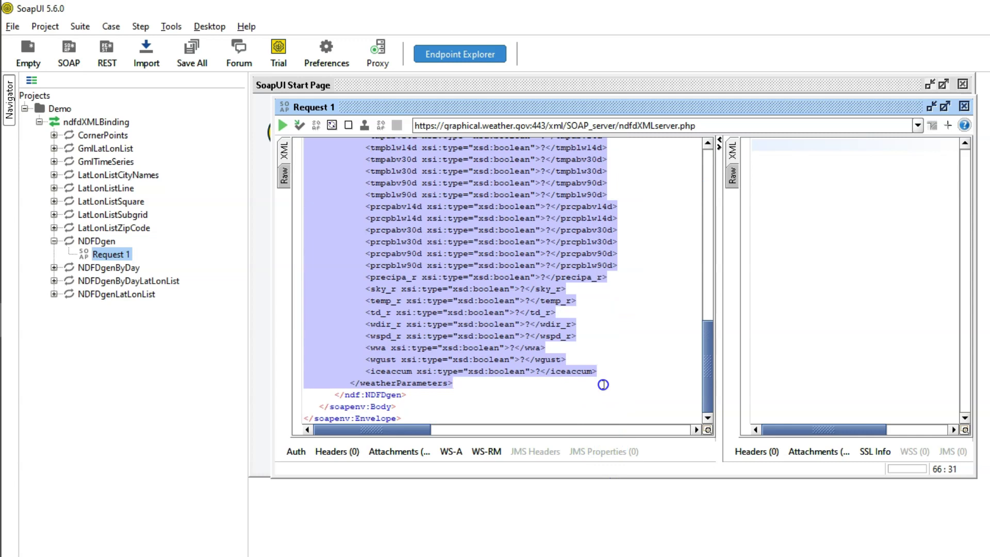
{"action": "key", "text": "Delete"}
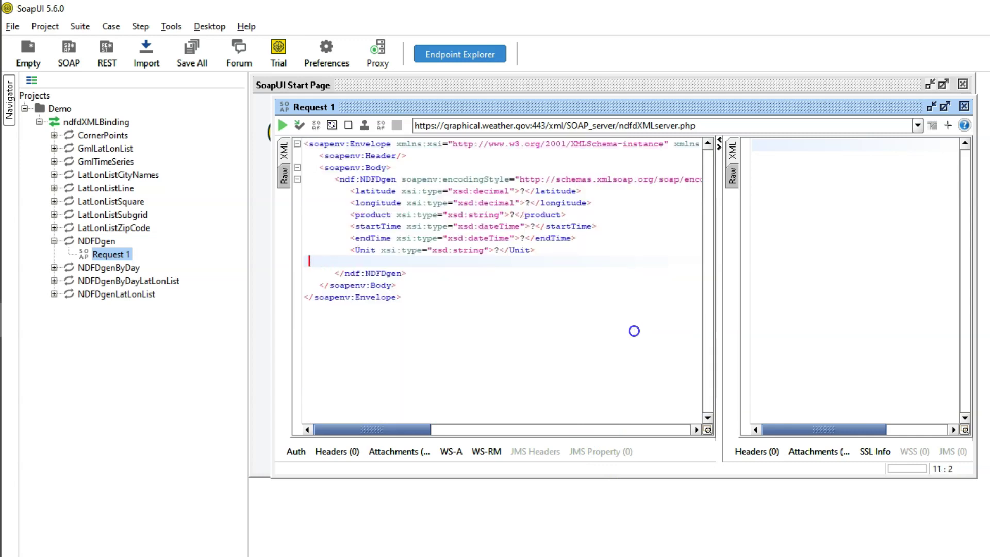
{"action": "key", "text": "BackSpace"}
{"action": "key", "text": "BackSpace"}
Fill in latitude 38.99, longitude -77.01, time-series, 2021-04-16 to 2021-04-18 and Unit e
{"action": "type", "text": "38.99"}
{"action": "left_click_drag", "start_coordinate": [525, 191], "coordinate": [495, 250]}
{"action": "type", "text": "-77.01"}
{"action": "type", "text": "time-series"}
{"action": "left_click", "coordinate": [534, 226]}
{"action": "type", "text": "2021-04-162021-04-16"}
{"action": "key", "text": "BackSpace"}
{"action": "type", "text": "8e"}
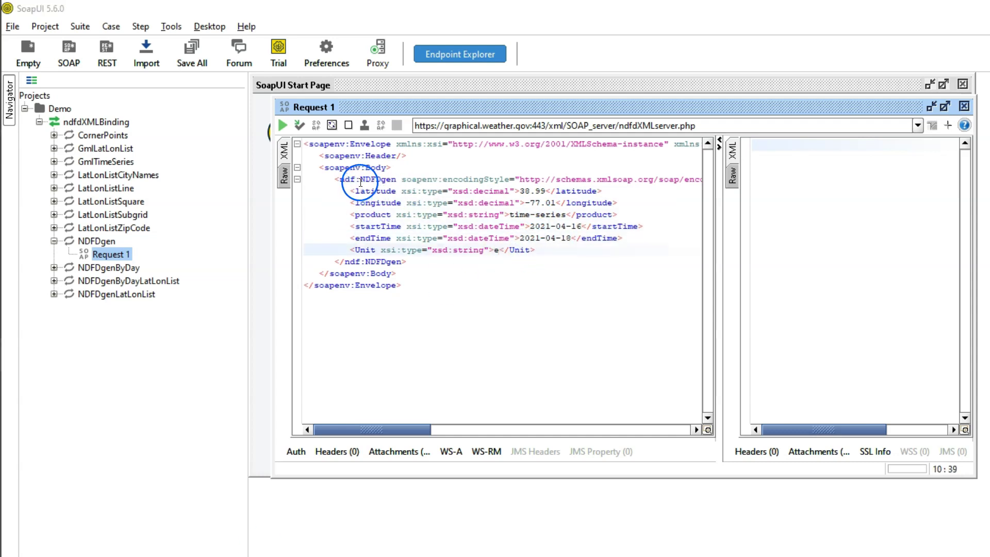
Remove the ndf: prefix from NDFDgen and the soapenv: prefix from encodingStyle
{"action": "double_click", "coordinate": [344, 180]}
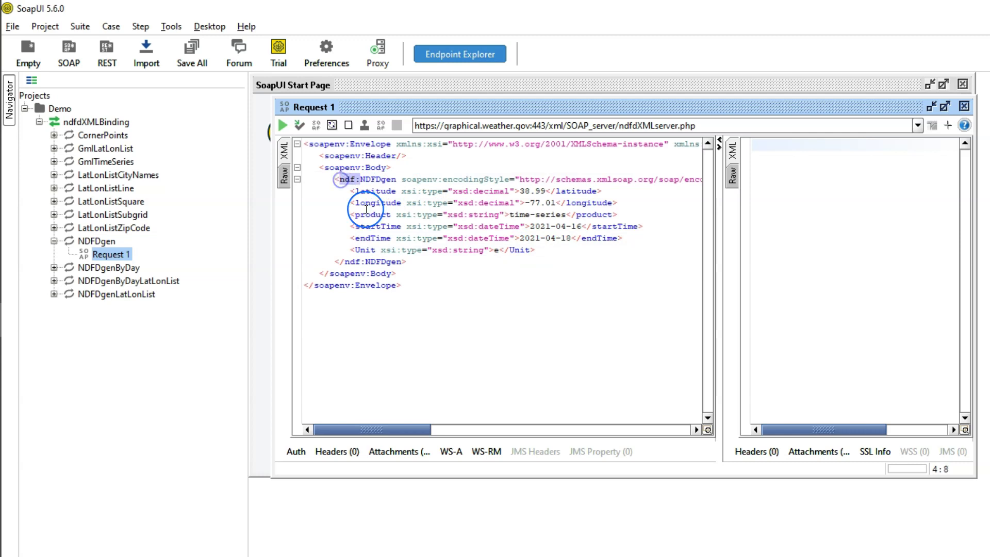
{"action": "key", "text": "BackSpace"}
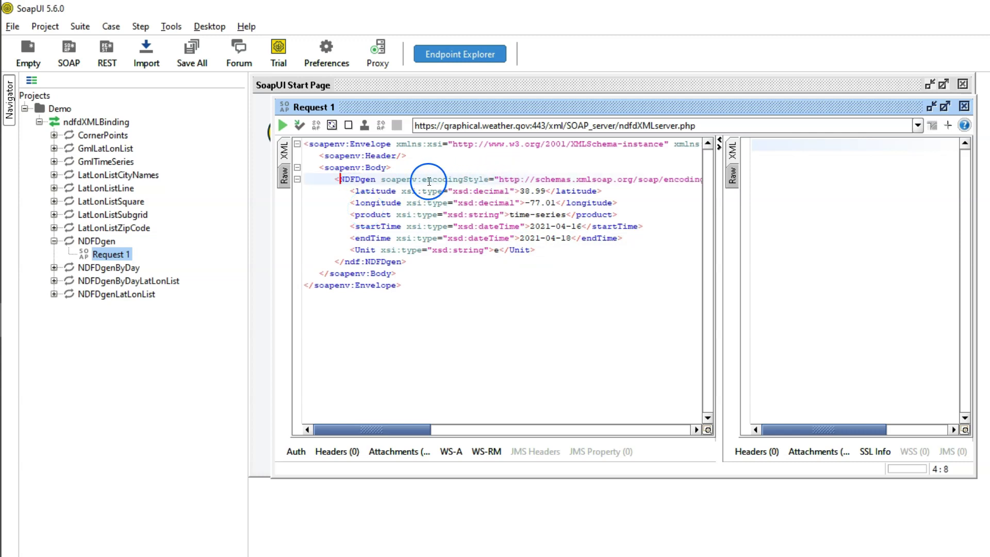
{"action": "left_click_drag", "start_coordinate": [422, 180], "coordinate": [382, 178]}
{"action": "key", "text": "BackSpace"}
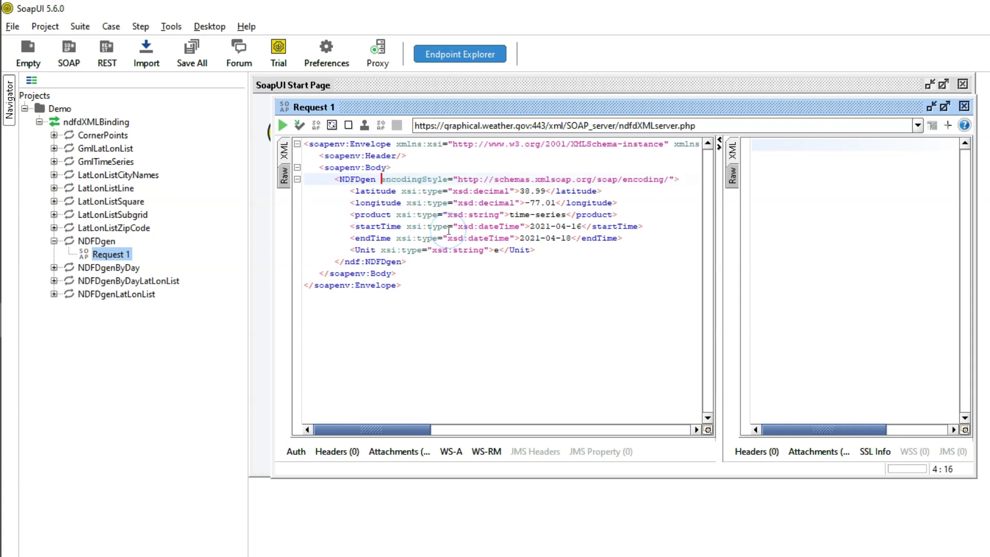
Submit the NDFDgen request, then strip the ndf: prefix from its closing tag and resend it
{"action": "left_click", "coordinate": [284, 125]}
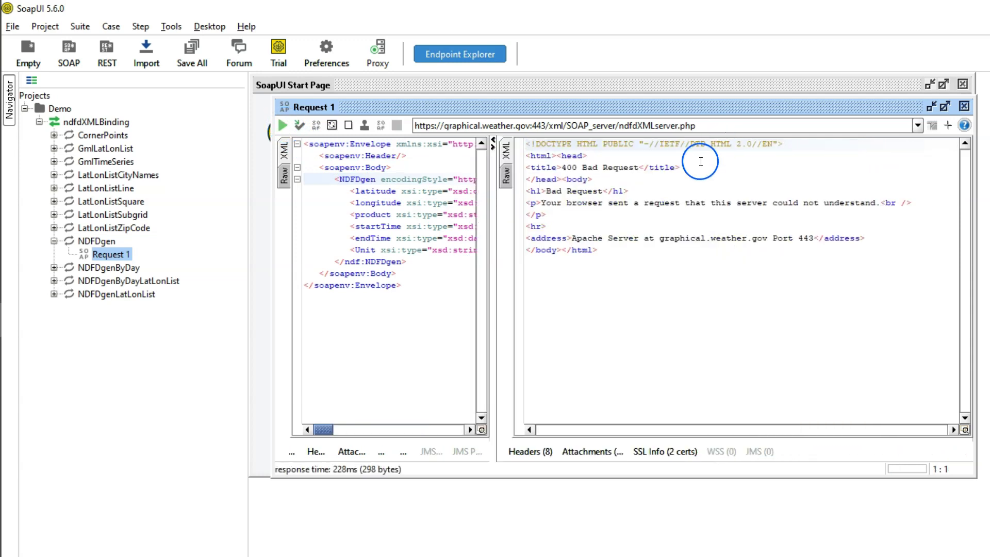
{"action": "left_click", "coordinate": [361, 261]}
{"action": "left_click_drag", "start_coordinate": [361, 261], "coordinate": [345, 262]}
{"action": "key", "text": "Delete"}
{"action": "left_click", "coordinate": [282, 126]}
Scroll through the 42938-byte XML forecast of time layouts returned by the service
{"action": "scroll", "coordinate": [732, 309], "scroll_direction": "down", "scroll_amount": 3}
{"action": "scroll", "coordinate": [735, 301], "scroll_direction": "down", "scroll_amount": 15}
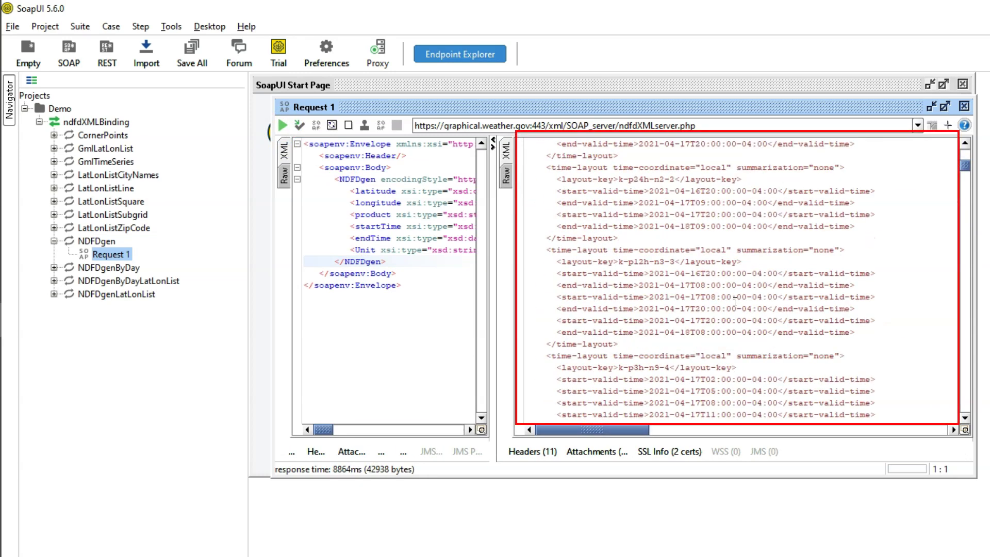
{"action": "scroll", "coordinate": [735, 302], "scroll_direction": "down", "scroll_amount": 15}
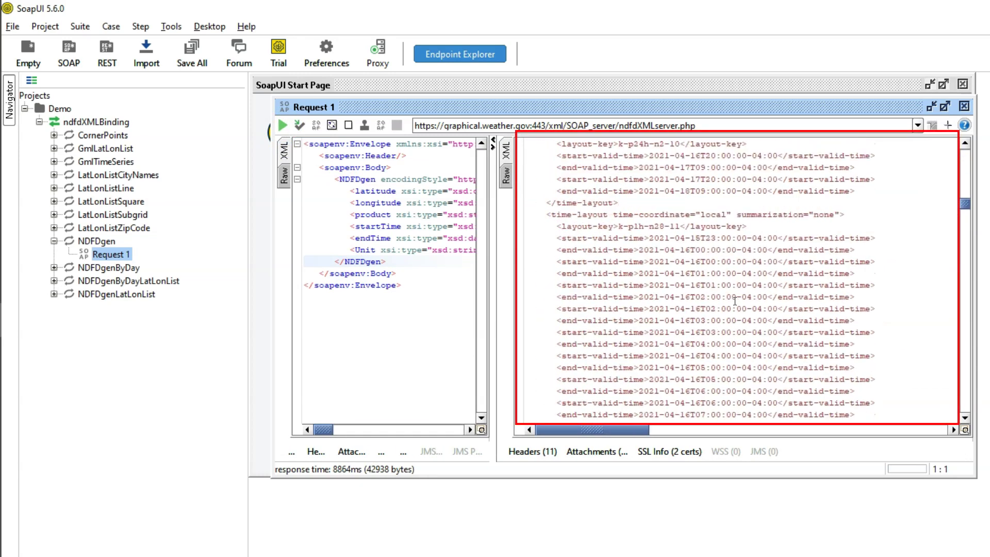
{"action": "scroll", "coordinate": [735, 301], "scroll_direction": "down", "scroll_amount": 8}
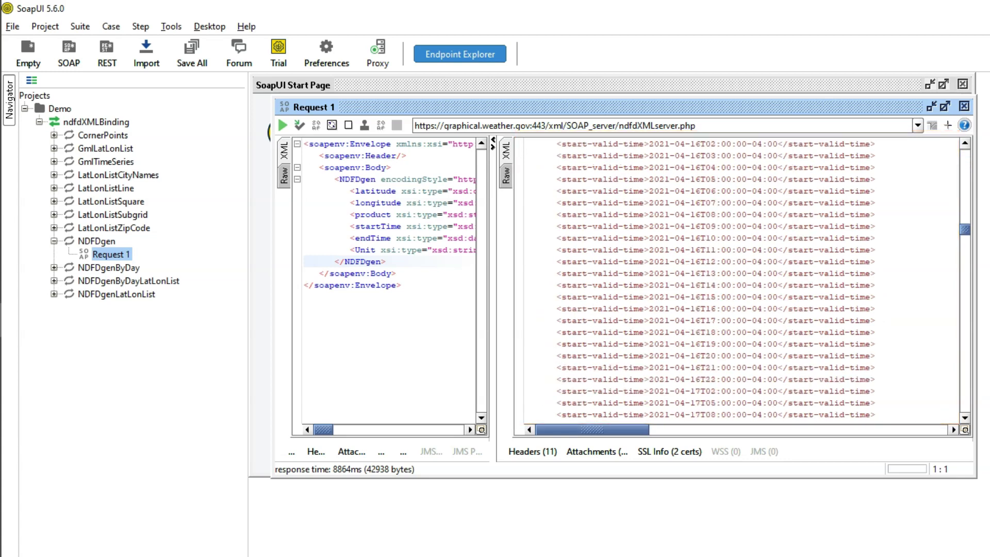
{"action": "scroll", "coordinate": [697, 333], "scroll_direction": "down", "scroll_amount": 15}
{"action": "scroll", "coordinate": [696, 333], "scroll_direction": "up", "scroll_amount": 5}
{"action": "left_click_drag", "start_coordinate": [634, 320], "coordinate": [696, 332]}
{"action": "scroll", "coordinate": [696, 332], "scroll_direction": "up", "scroll_amount": 17}
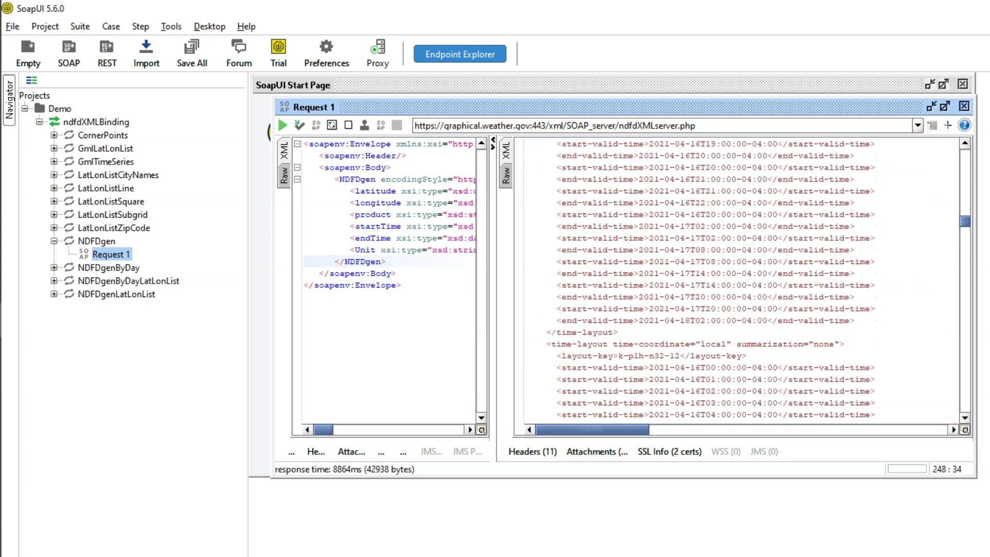
Widen the request XML editor and select the request body through the envelope end
{"action": "left_click_drag", "start_coordinate": [493, 301], "coordinate": [754, 301]}
{"action": "left_click", "coordinate": [464, 250]}
{"action": "left_click_drag", "start_coordinate": [405, 287], "coordinate": [304, 144]}
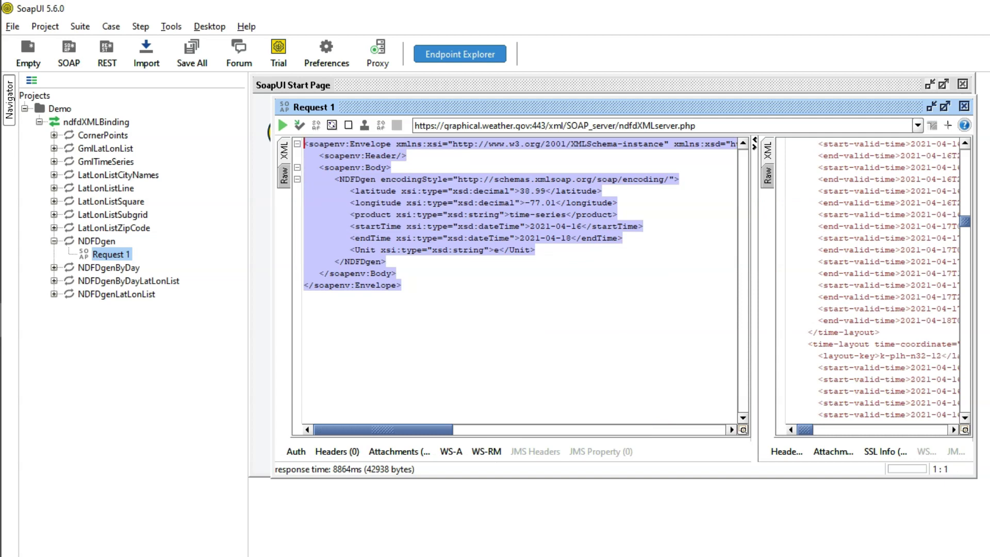
{"action": "left_click", "coordinate": [465, 280]}
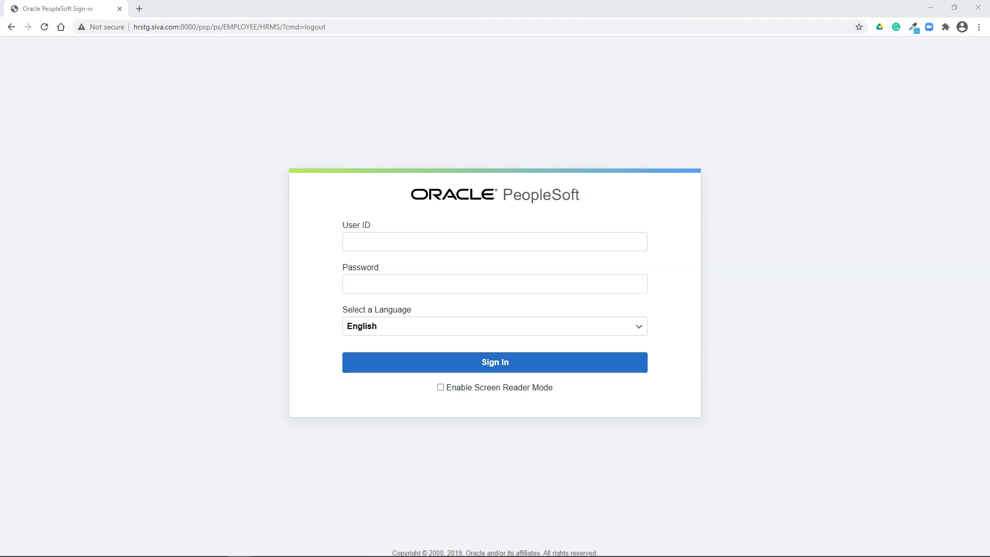
Sign in to PeopleSoft with the user ID and password
{"action": "left_click", "coordinate": [347, 242]}
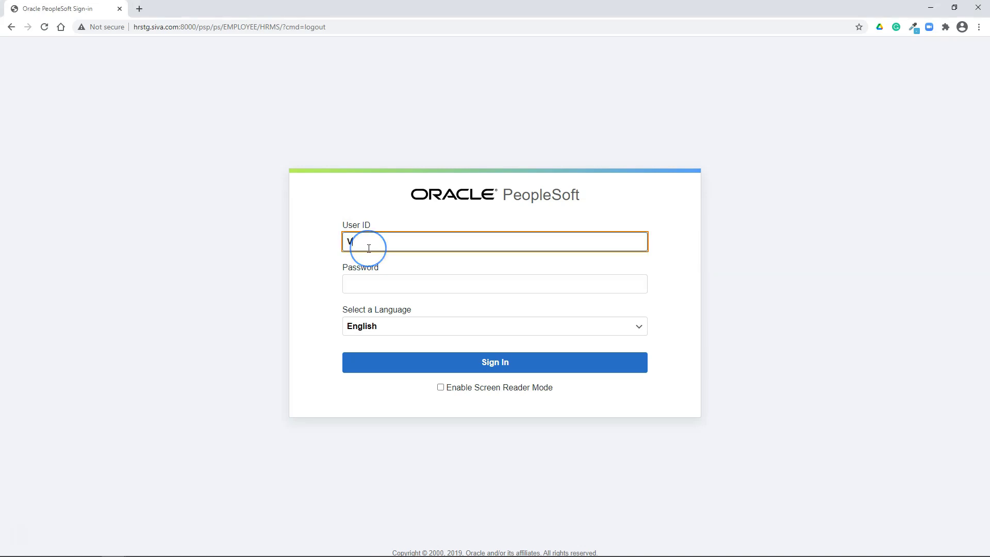
{"action": "type", "text": "PS"}
{"action": "key", "text": "Tab"}
{"action": "type", "text": "PS"}
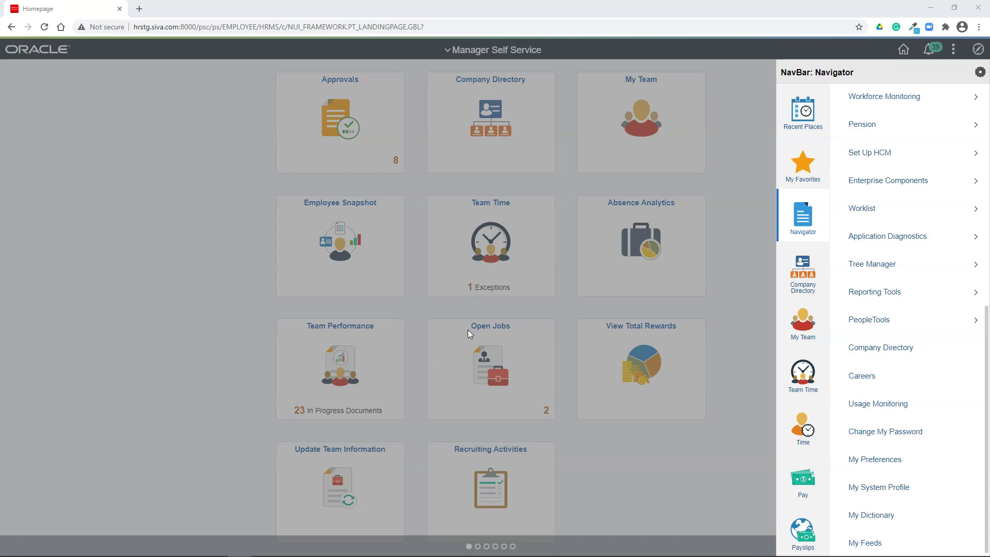
Load the LOCAL gateway under Integration Broker > Configuration > Gateways and ping it
{"action": "left_click", "coordinate": [865, 321]}
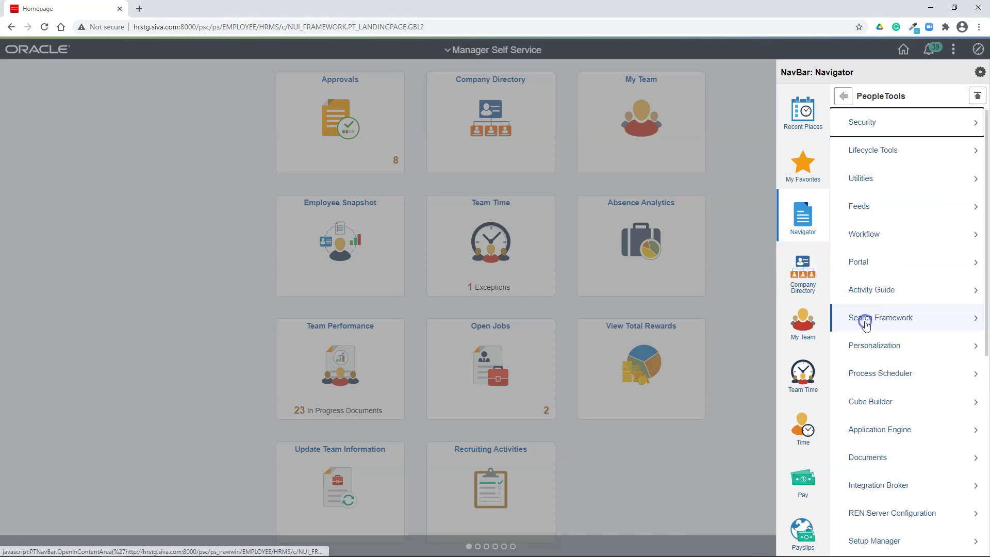
{"action": "left_click", "coordinate": [888, 483]}
{"action": "left_click", "coordinate": [870, 124]}
{"action": "left_click", "coordinate": [873, 124]}
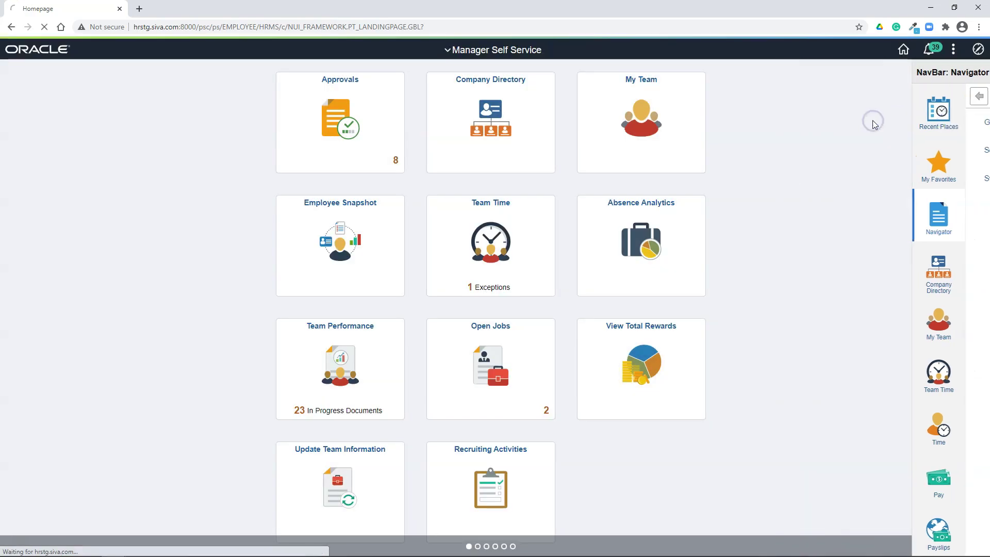
{"action": "left_click", "coordinate": [34, 219]}
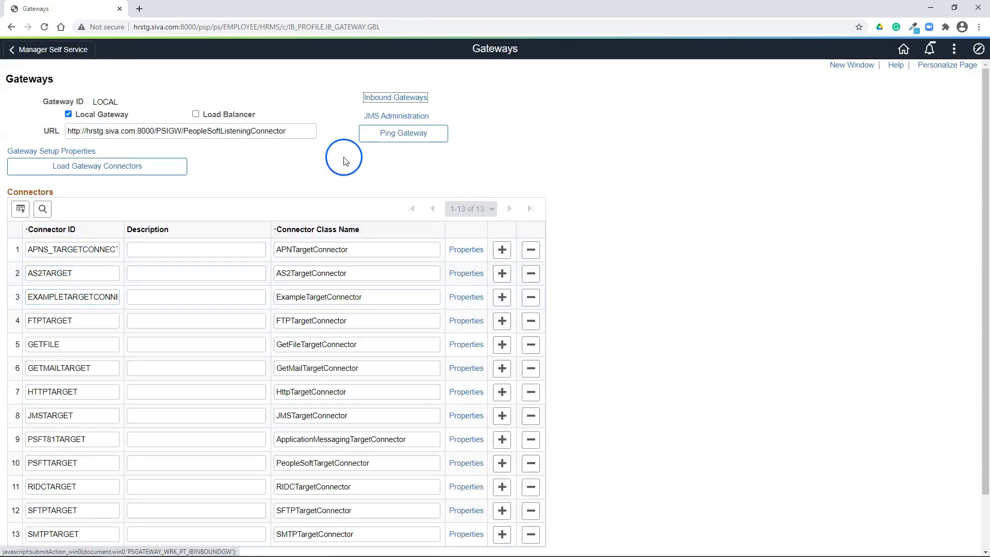
{"action": "left_click", "coordinate": [383, 134]}
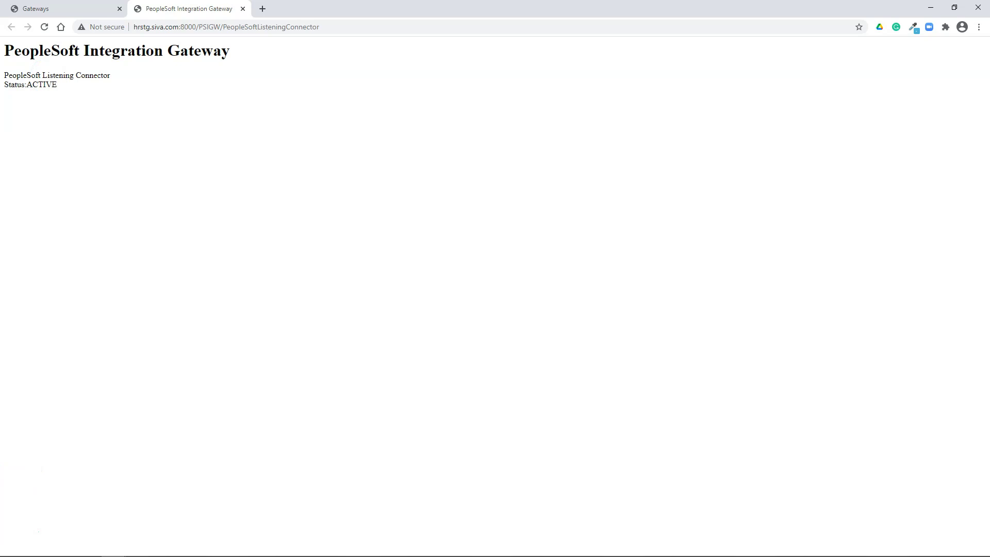
{"action": "key", "text": "ctrl+shift+Tab"}
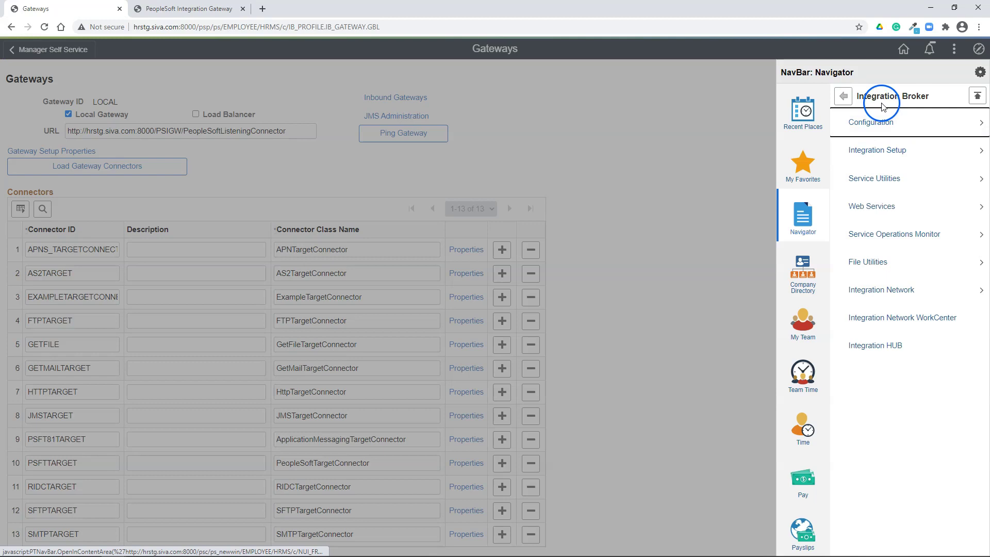
Open the PSFT_HR node from the Integration Setup Nodes list sorted by default local node
{"action": "left_click", "coordinate": [903, 150]}
{"action": "left_click", "coordinate": [885, 151]}
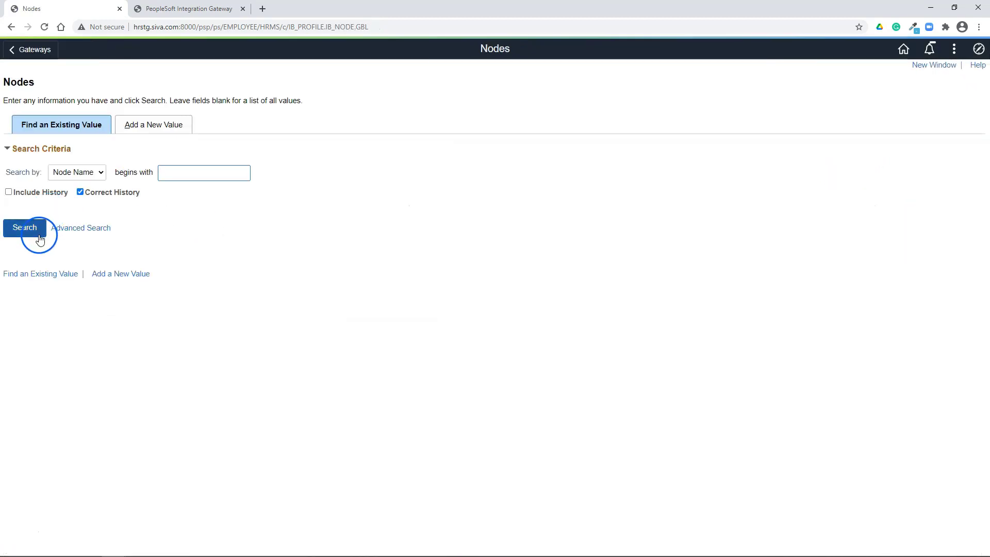
{"action": "left_click", "coordinate": [37, 231]}
{"action": "left_click", "coordinate": [288, 294]}
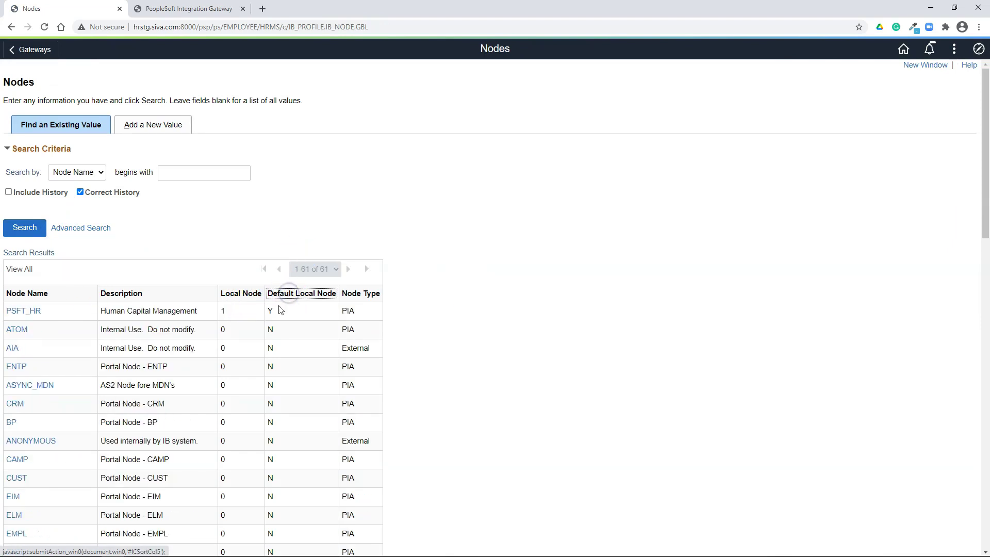
{"action": "left_click", "coordinate": [23, 311]}
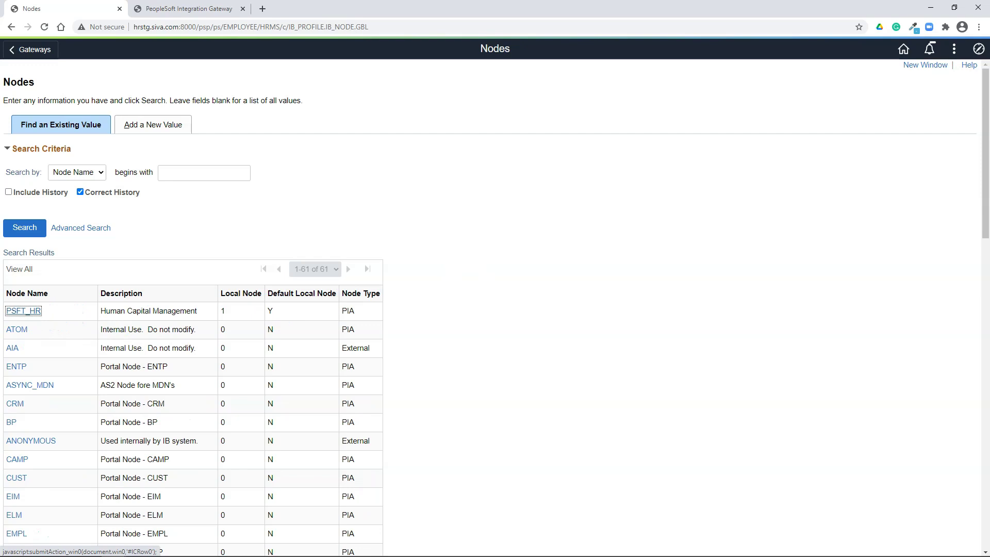
Ping PSFT_HR from its Connectors tab and dismiss the Success result
{"action": "left_click", "coordinate": [122, 80]}
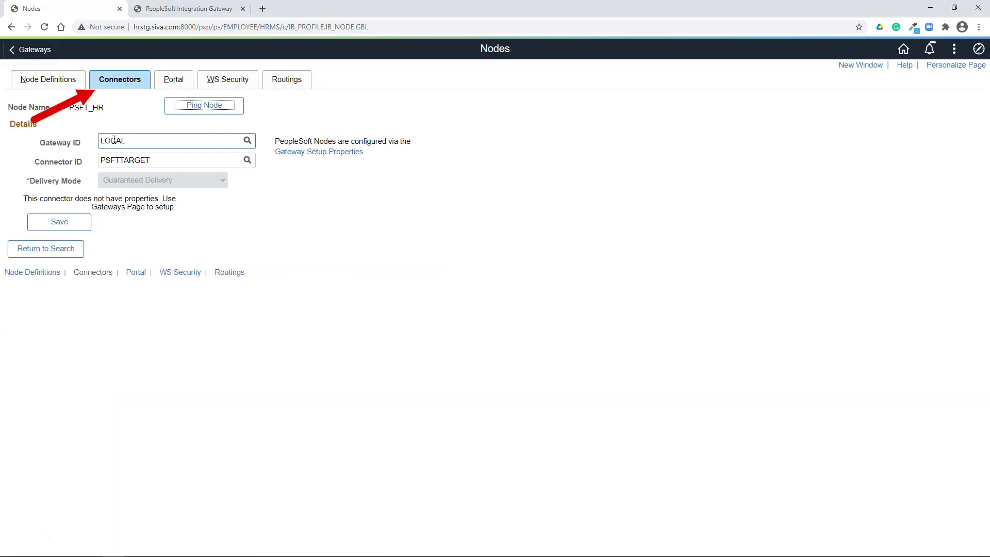
{"action": "left_click", "coordinate": [192, 108]}
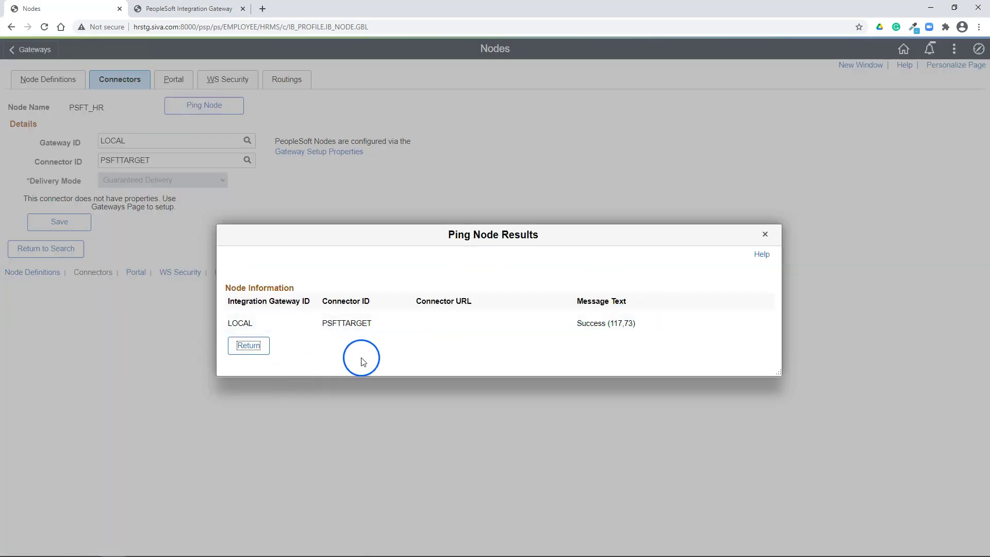
{"action": "key", "text": "Return"}
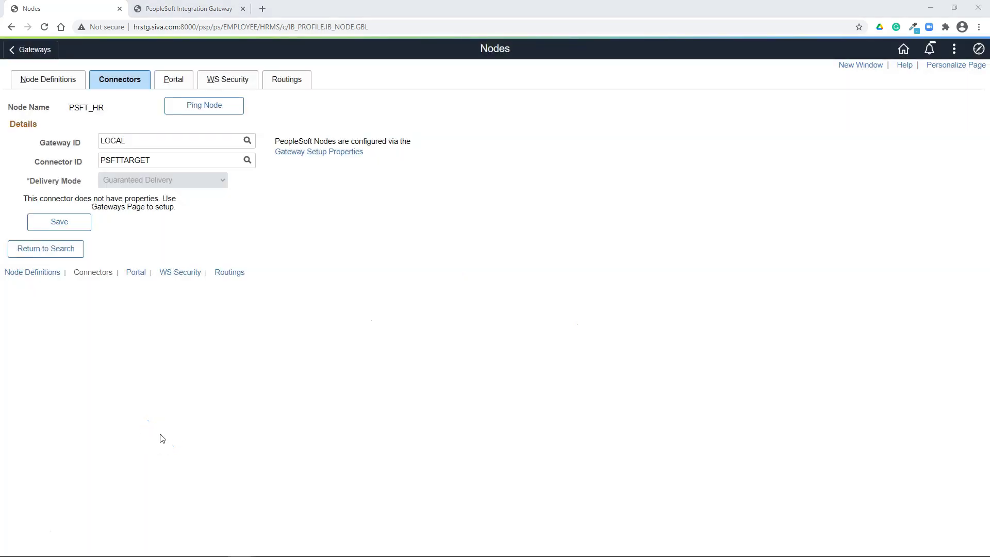
{"action": "left_click", "coordinate": [979, 49]}
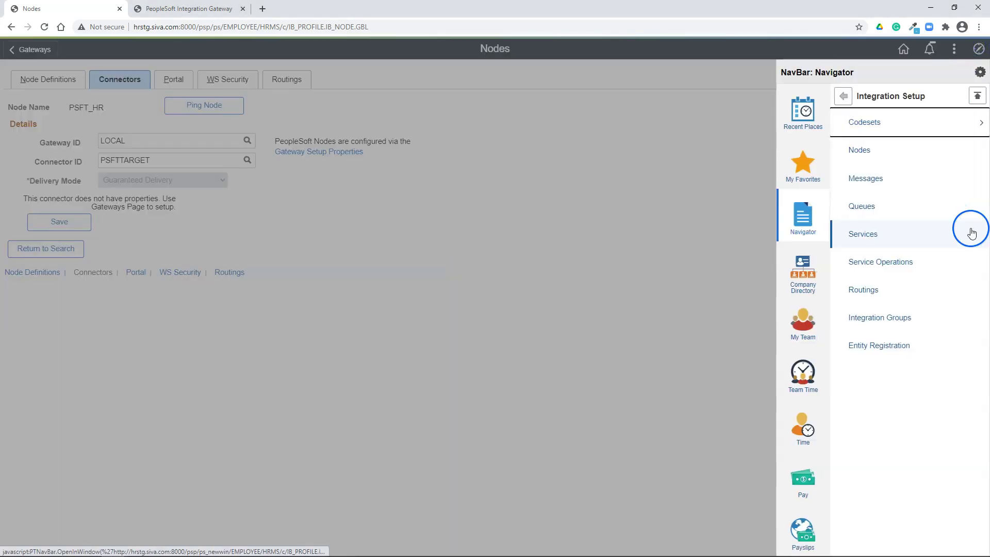
Open Setup Target Locations on the Integration Broker Service Configuration page
{"action": "left_click", "coordinate": [843, 95]}
{"action": "left_click", "coordinate": [877, 122]}
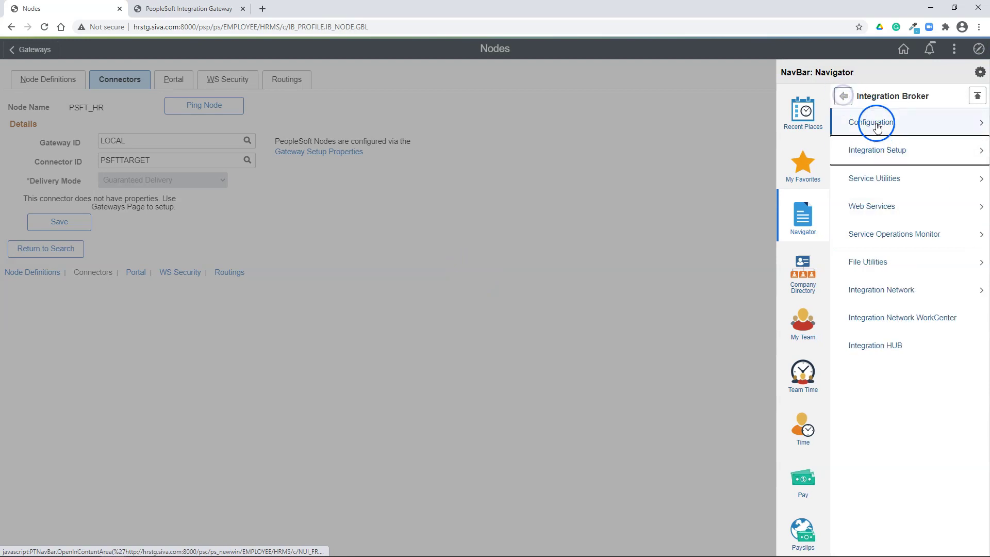
{"action": "left_click", "coordinate": [898, 154]}
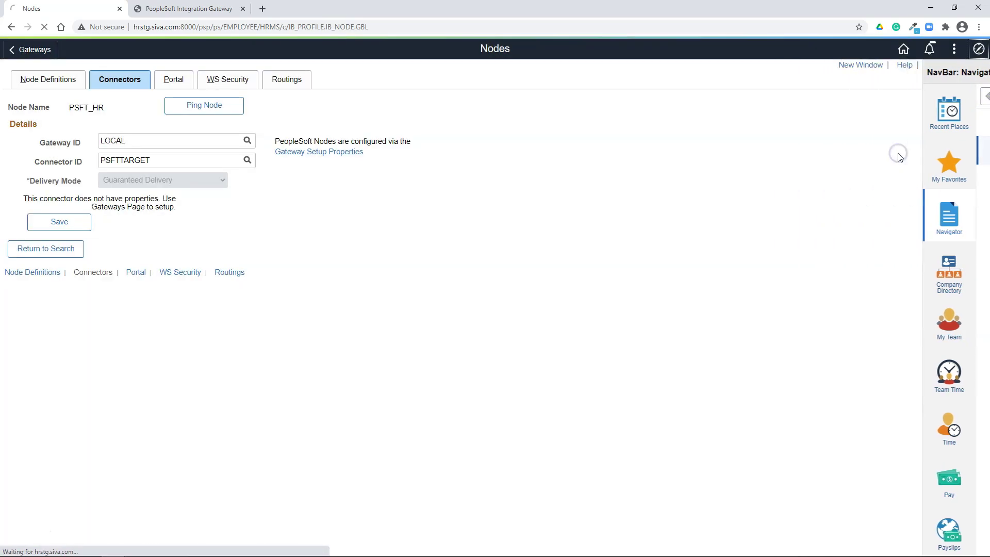
{"action": "left_click", "coordinate": [216, 206]}
{"action": "left_click", "coordinate": [217, 206]}
Check the web services target URL matches the PSFT_HR listening connector, then confirm with OK
{"action": "left_click", "coordinate": [431, 200]}
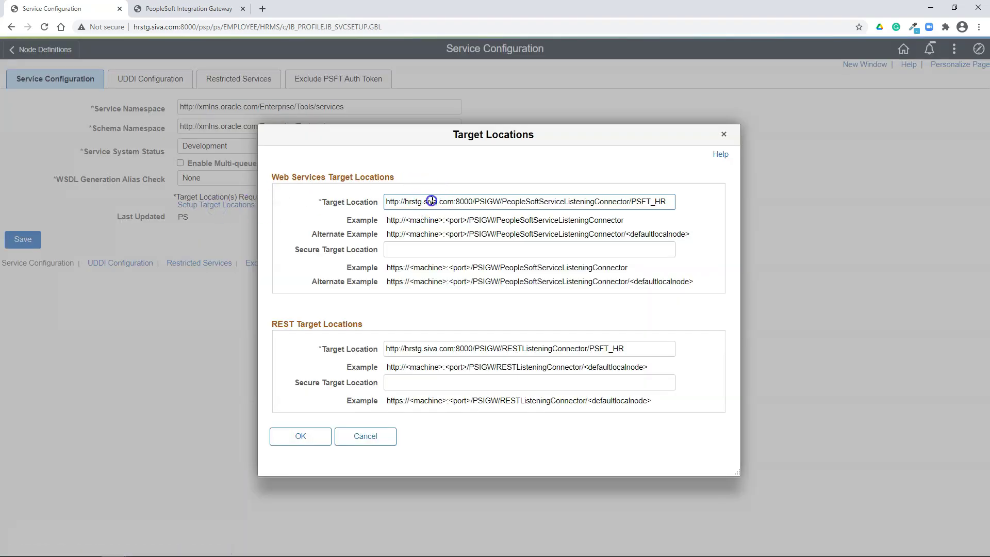
{"action": "left_click_drag", "start_coordinate": [387, 202], "coordinate": [685, 201]}
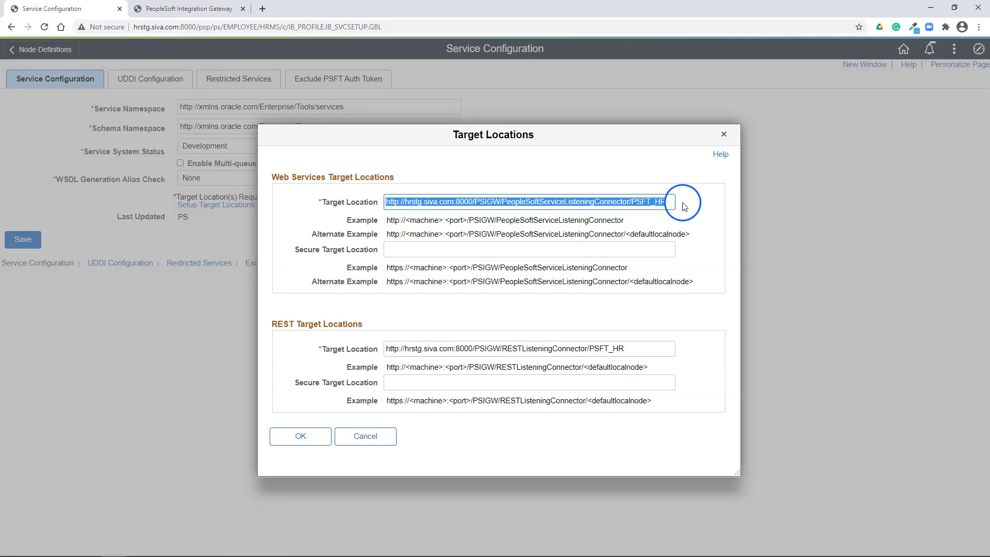
{"action": "left_click", "coordinate": [672, 202]}
{"action": "left_click", "coordinate": [416, 231]}
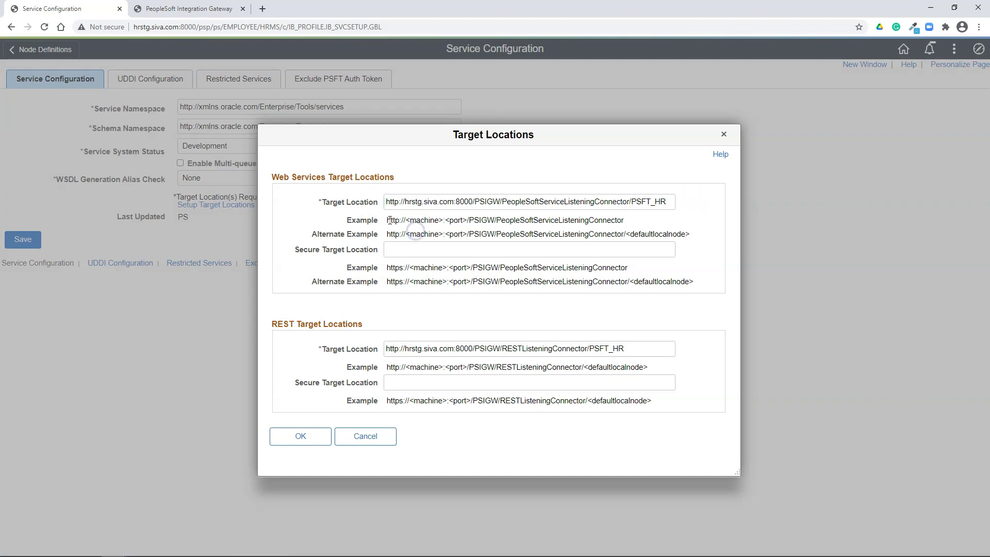
{"action": "left_click_drag", "start_coordinate": [388, 223], "coordinate": [626, 223]}
{"action": "left_click", "coordinate": [637, 203]}
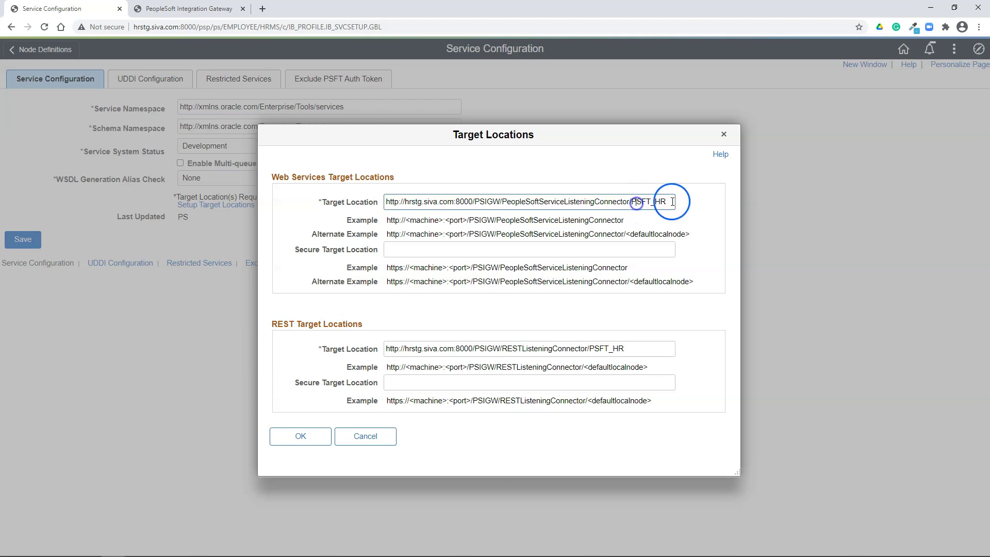
{"action": "left_click", "coordinate": [309, 441]}
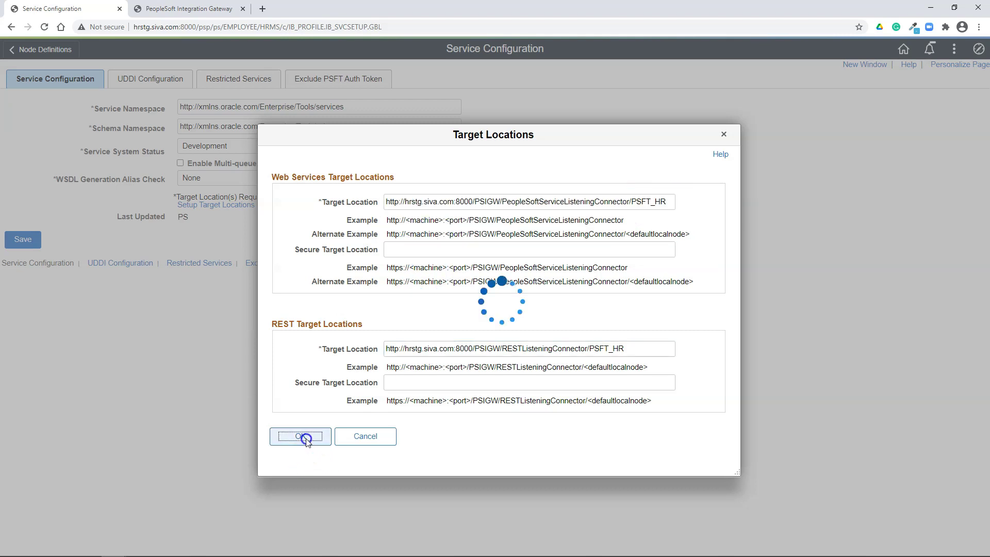
{"action": "left_click", "coordinate": [196, 372]}
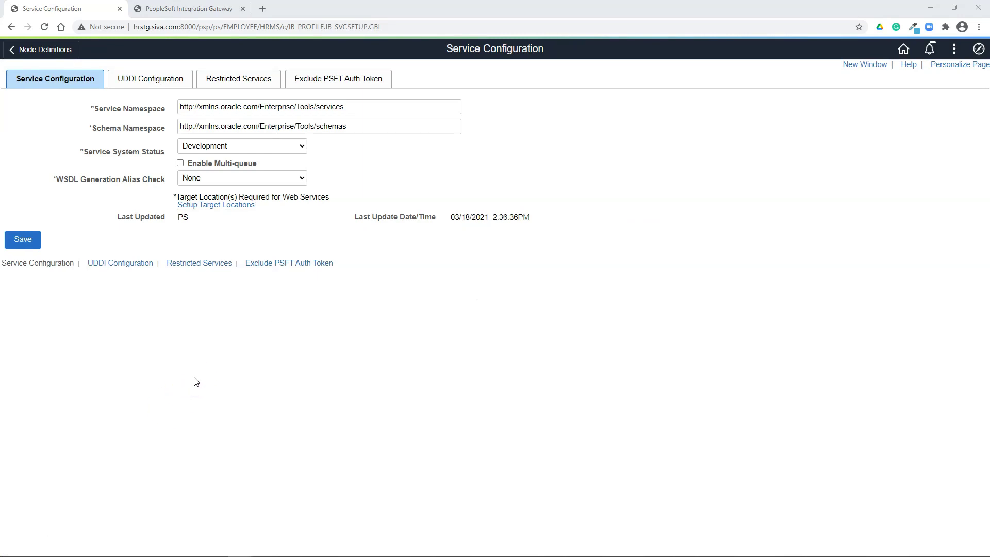
Navigate through Integration Broker > Integration Setup to the Nodes page
{"action": "left_click", "coordinate": [979, 48]}
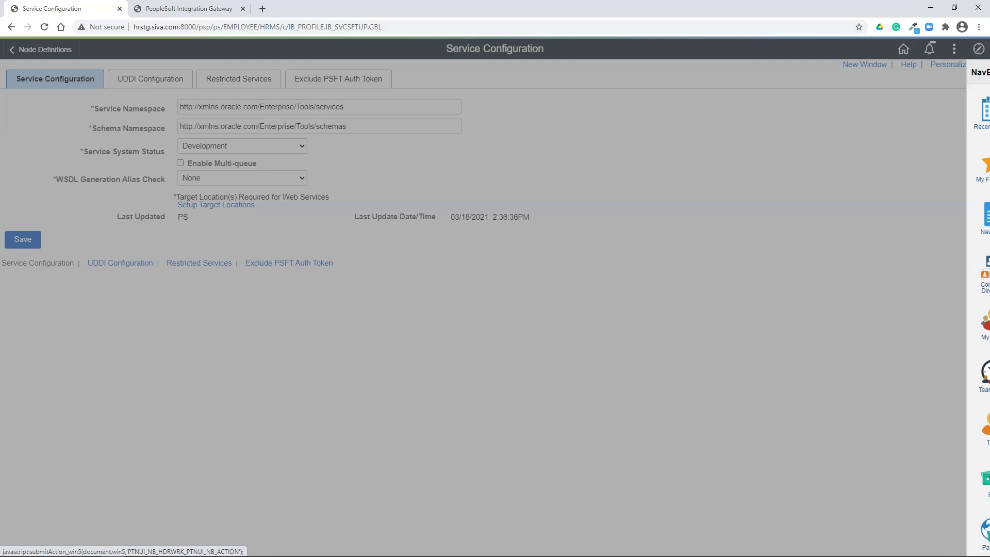
{"action": "left_click", "coordinate": [984, 217]}
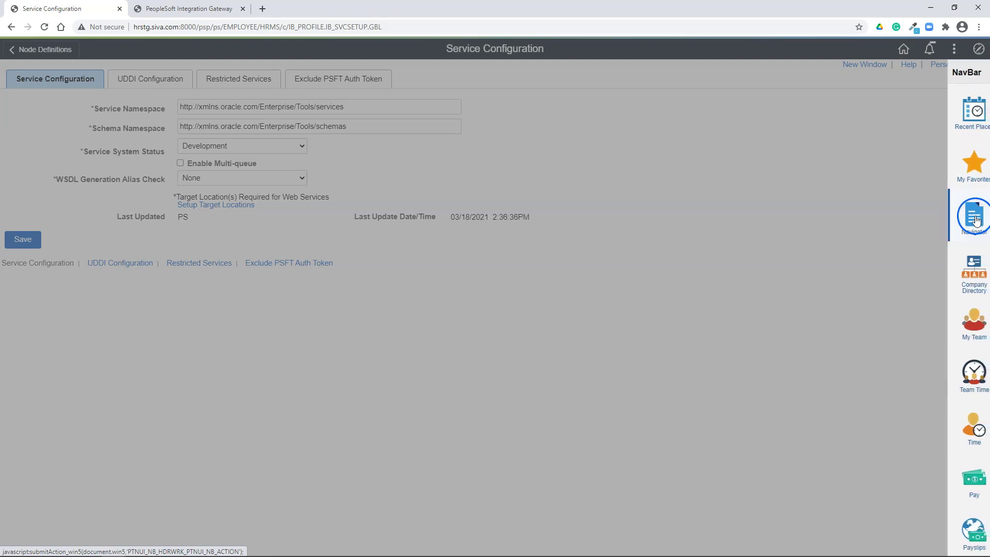
{"action": "left_click", "coordinate": [849, 96]}
{"action": "left_click", "coordinate": [879, 153]}
{"action": "left_click", "coordinate": [877, 154]}
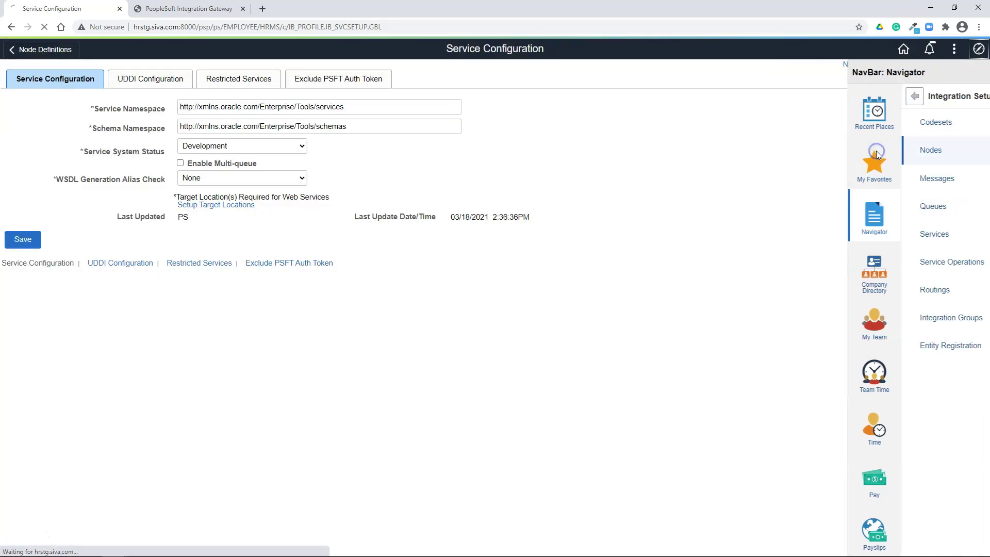
Add node EXT with description Test, node type External and the portal superuser as default user
{"action": "left_click", "coordinate": [160, 133]}
{"action": "type", "text": "EXT"}
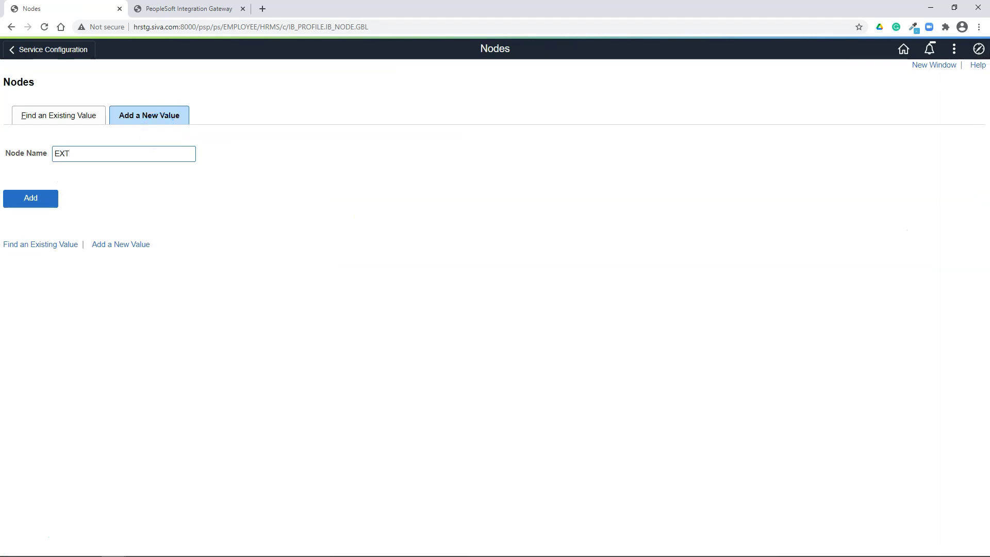
{"action": "left_click", "coordinate": [32, 200]}
{"action": "type", "text": "Test"}
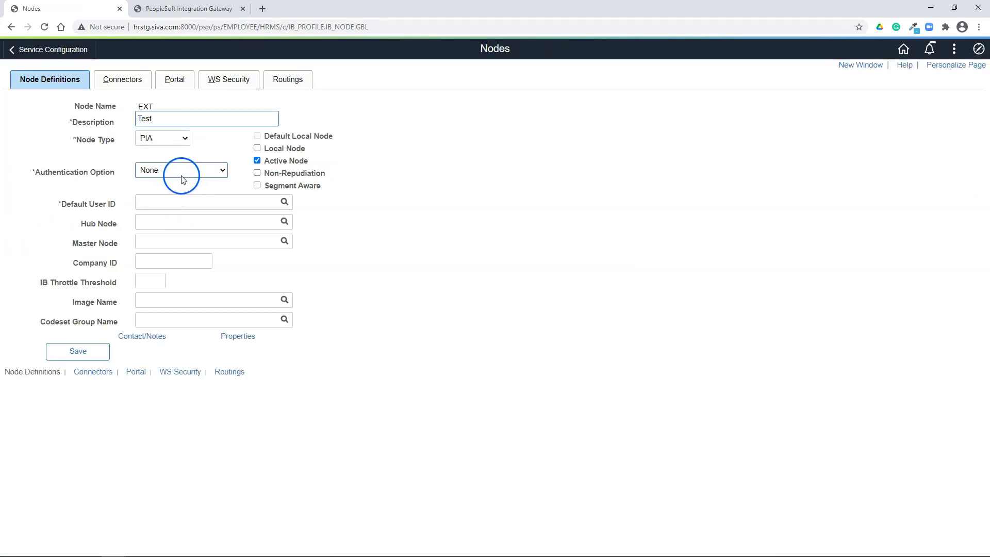
{"action": "left_click", "coordinate": [170, 138]}
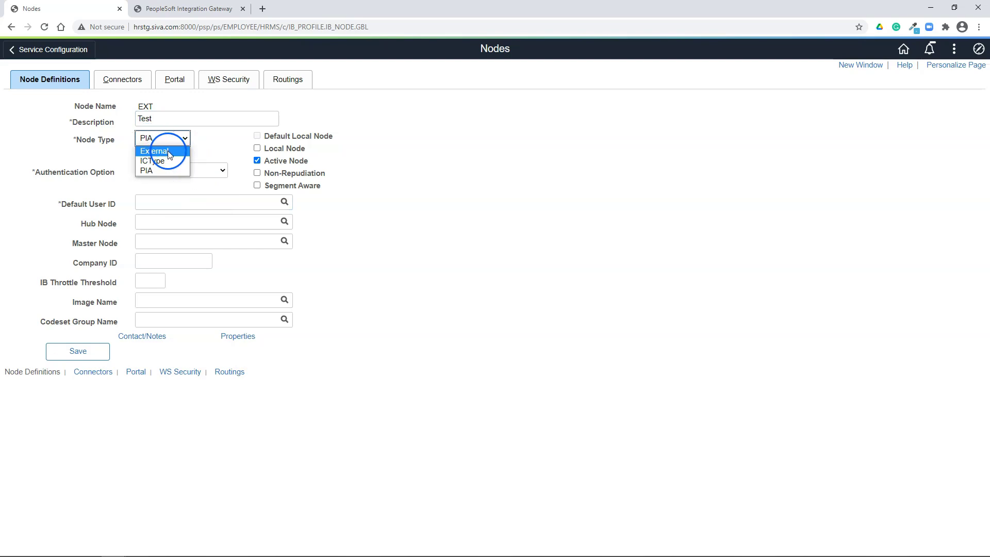
{"action": "left_click", "coordinate": [155, 151]}
{"action": "left_click", "coordinate": [195, 199]}
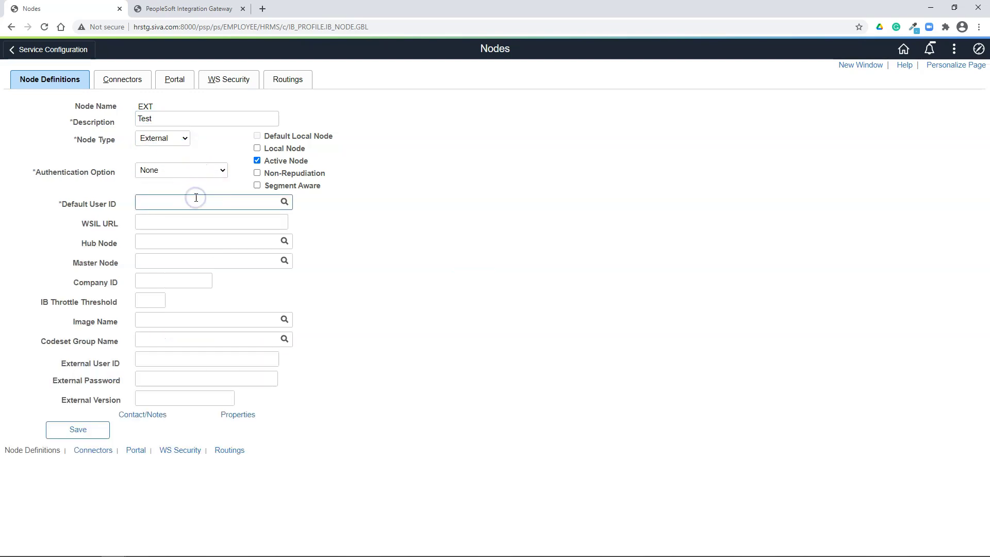
{"action": "type", "text": "VP1"}
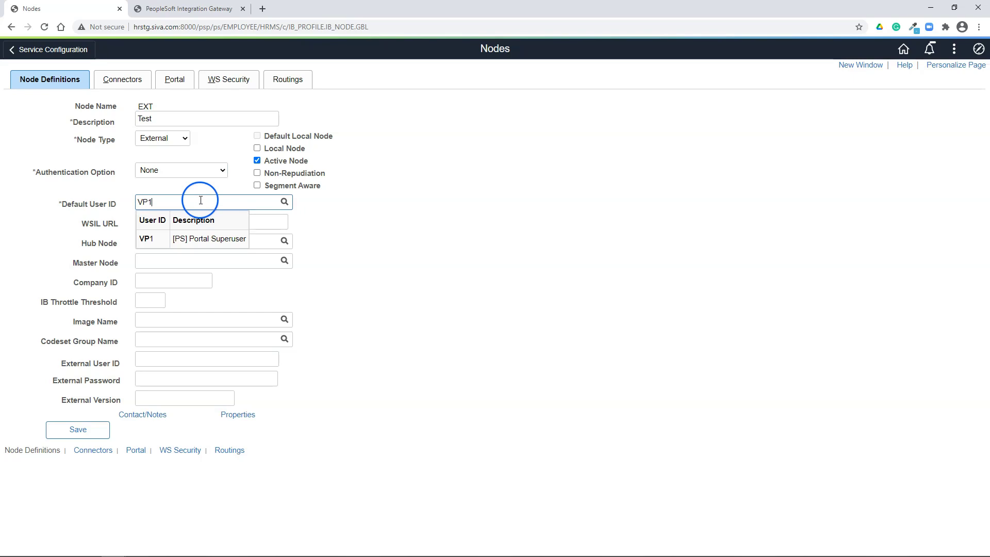
{"action": "left_click", "coordinate": [133, 82]}
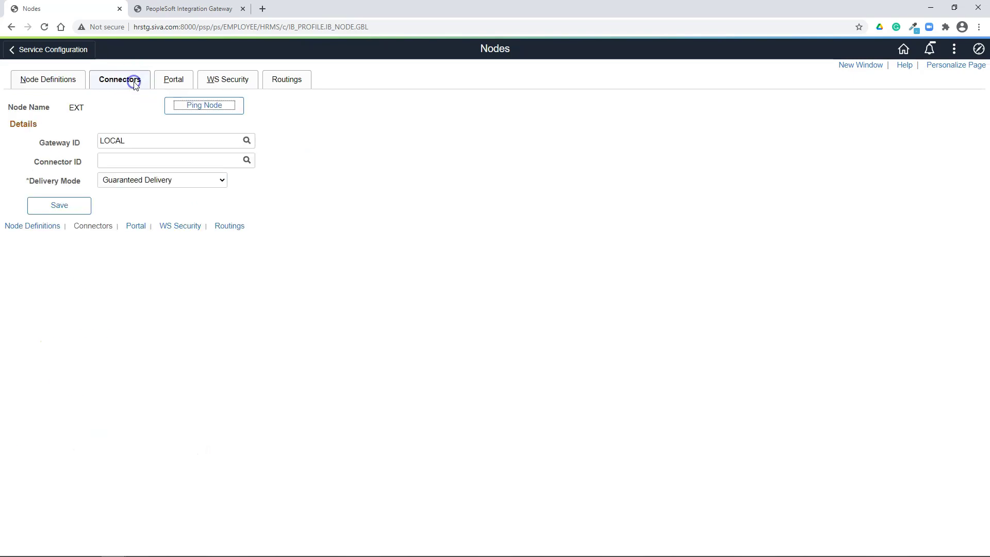
{"action": "left_click", "coordinate": [247, 161]}
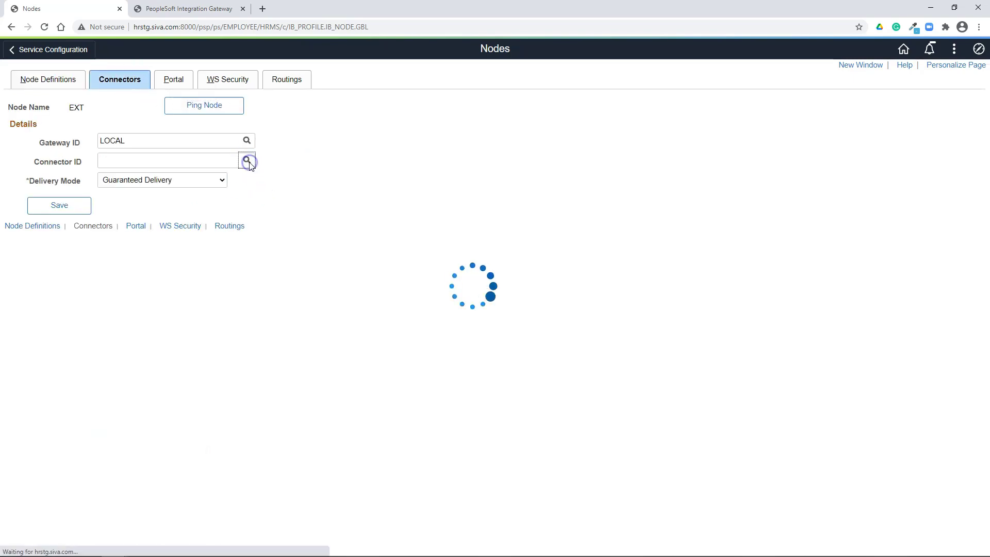
{"action": "left_click", "coordinate": [402, 343]}
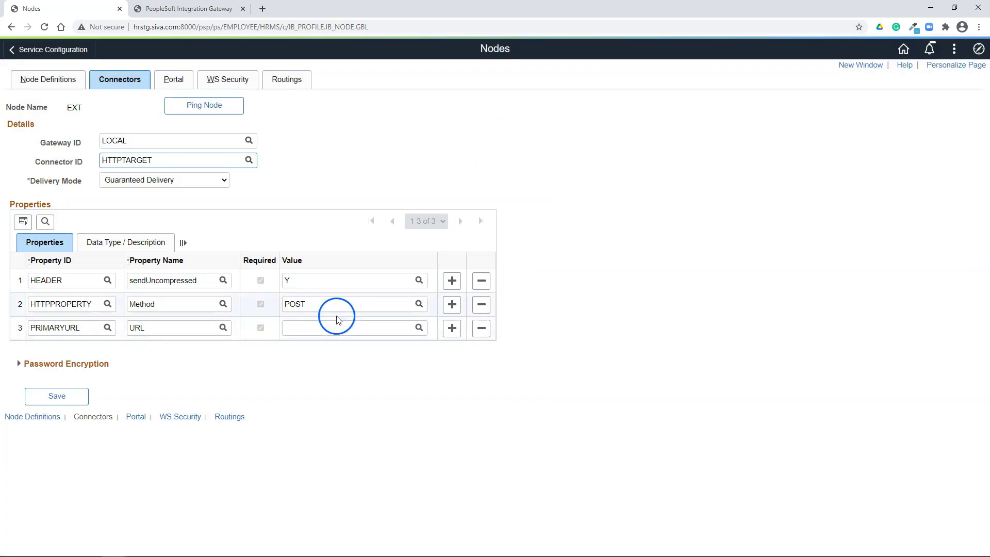
{"action": "type", "text": "GET"}
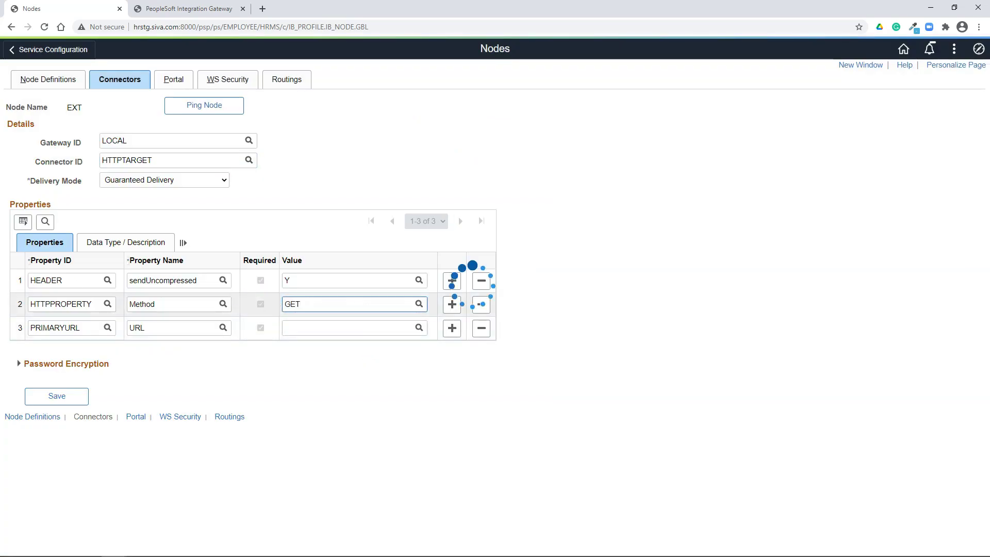
{"action": "key", "text": "Tab"}
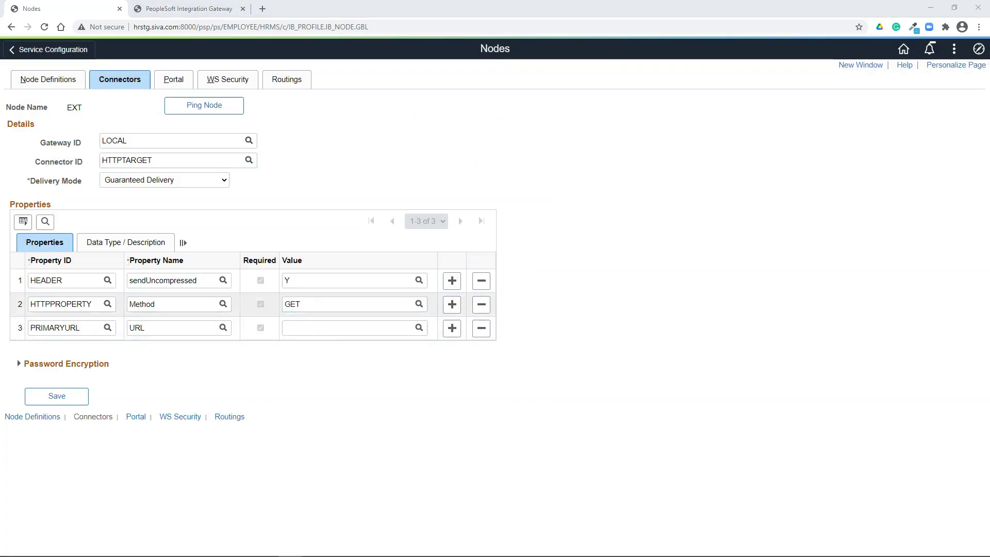
{"action": "left_click", "coordinate": [308, 333]}
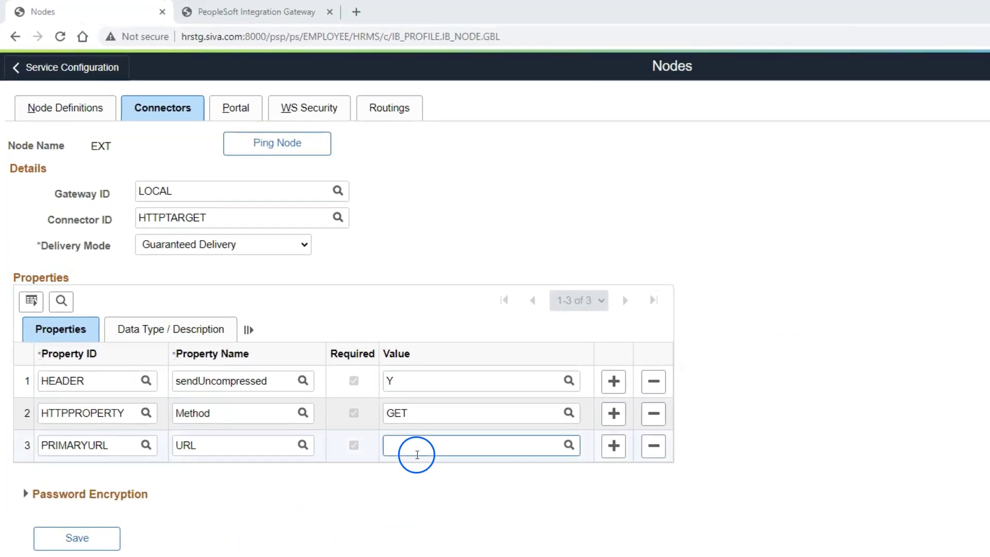
{"action": "type", "text": "https://graphical.weather.gov/"}
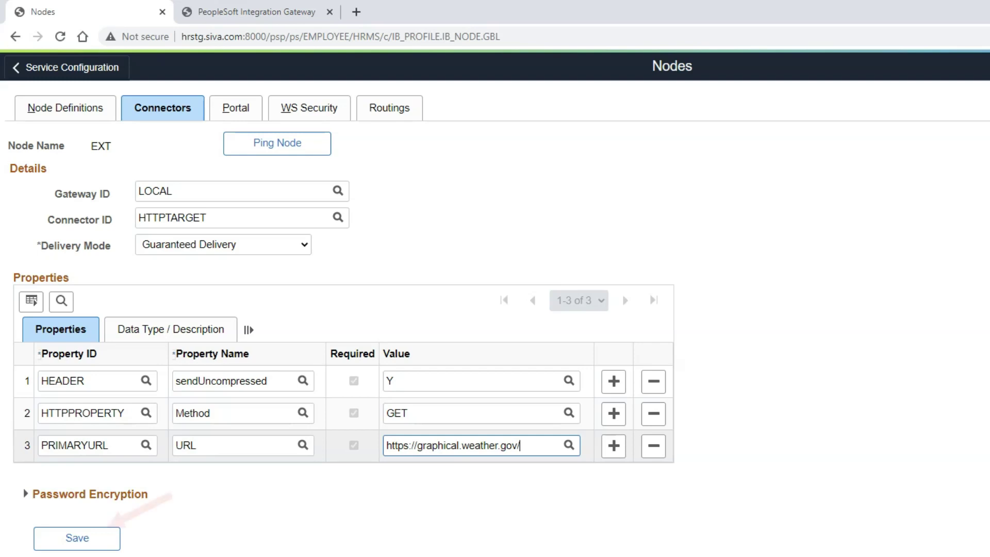
Save the EXT node, dismiss the saved message, and ping it
{"action": "left_click", "coordinate": [78, 538]}
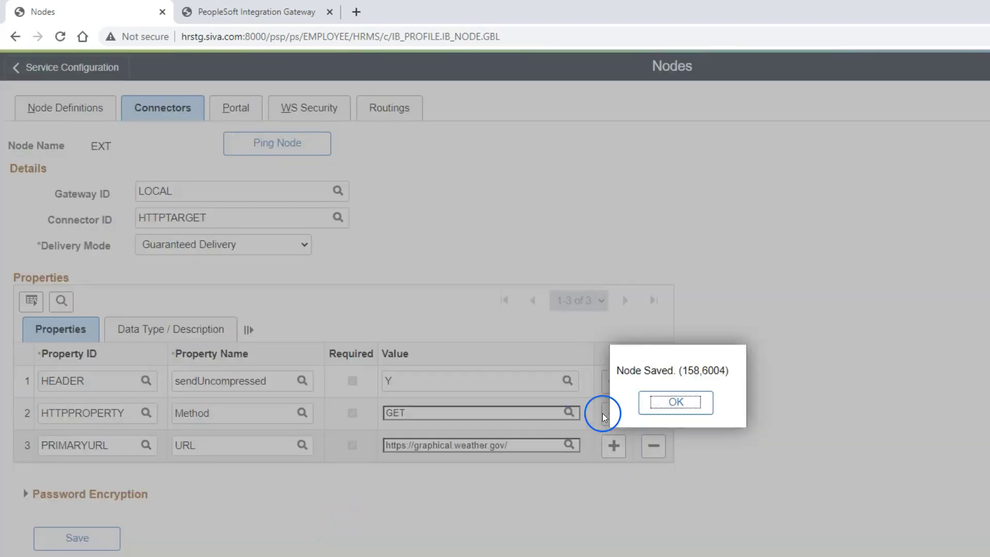
{"action": "left_click", "coordinate": [676, 402]}
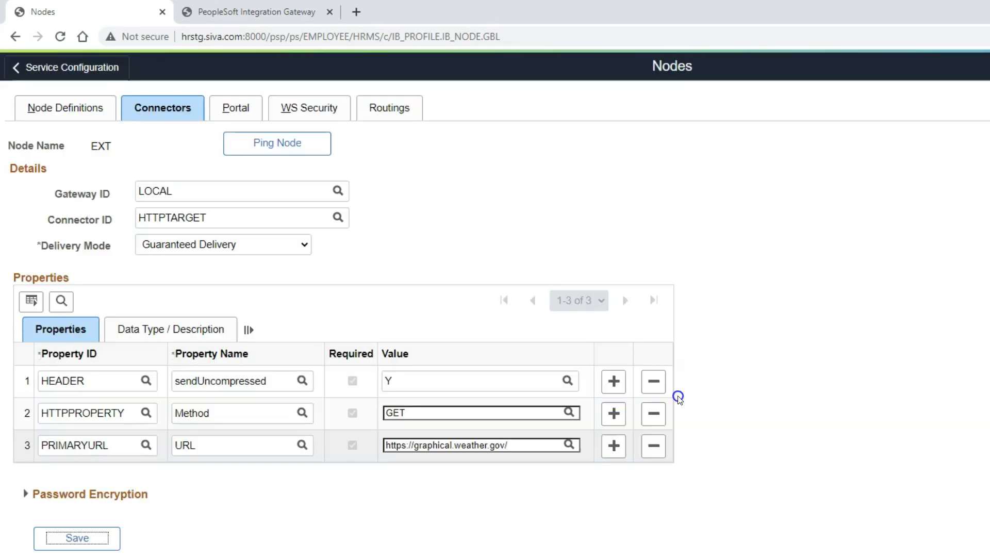
{"action": "left_click", "coordinate": [272, 150]}
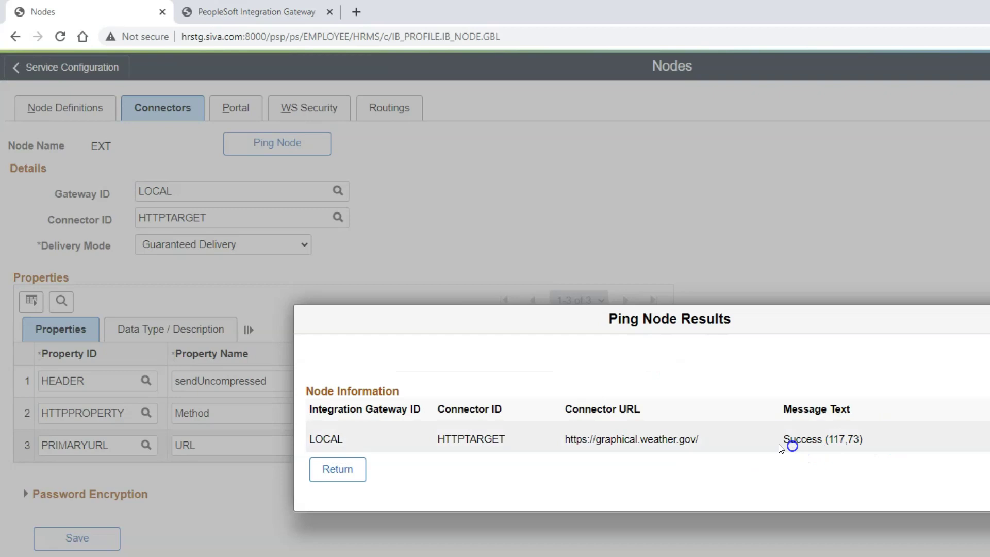
Confirm the EXT ping returned Success (117,73), then delete the EXT node
{"action": "left_click_drag", "start_coordinate": [780, 446], "coordinate": [885, 440]}
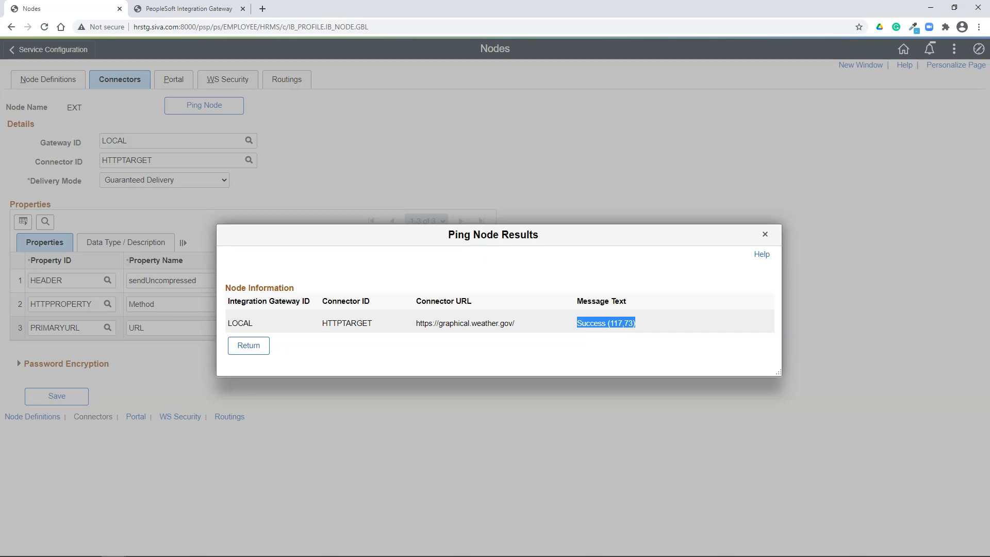
{"action": "left_click", "coordinate": [249, 345]}
{"action": "left_click", "coordinate": [48, 79]}
{"action": "left_click", "coordinate": [380, 153]}
{"action": "left_click", "coordinate": [110, 181]}
{"action": "left_click", "coordinate": [477, 305]}
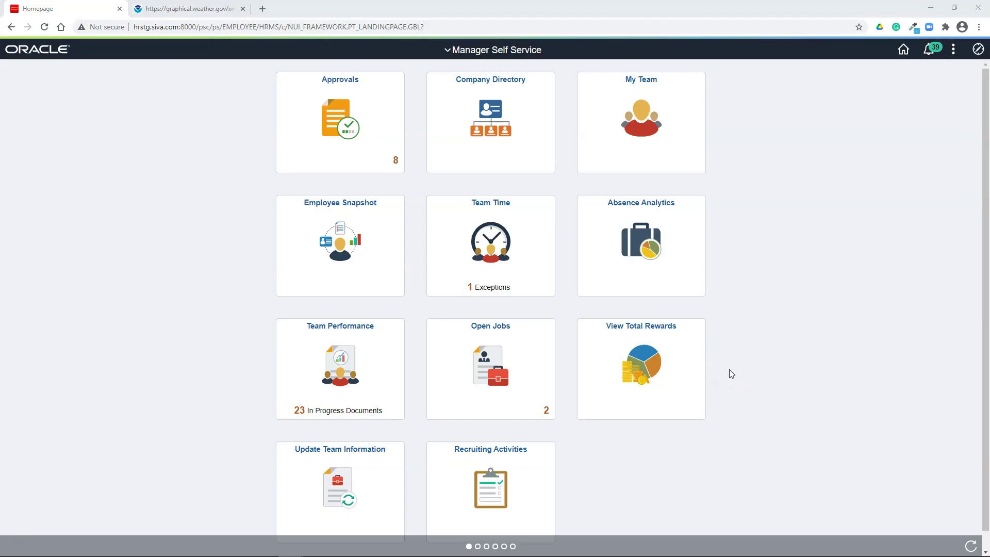
Start the Consume Web Service wizard under PeopleTools > Integration Broker > Web Services, choosing WSDL URL
{"action": "left_click", "coordinate": [978, 49]}
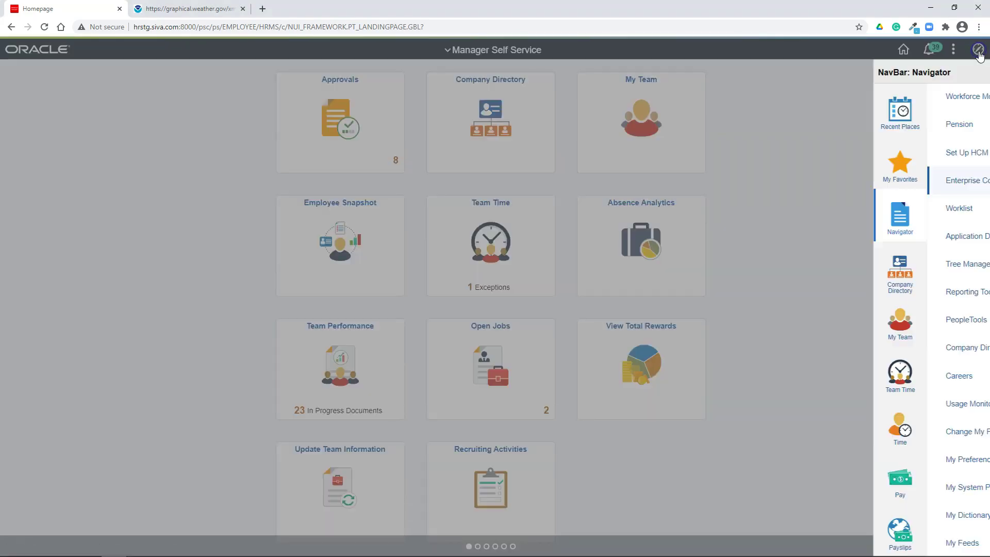
{"action": "left_click", "coordinate": [957, 273]}
{"action": "left_click", "coordinate": [890, 317]}
{"action": "left_click", "coordinate": [891, 489]}
{"action": "left_click", "coordinate": [888, 206]}
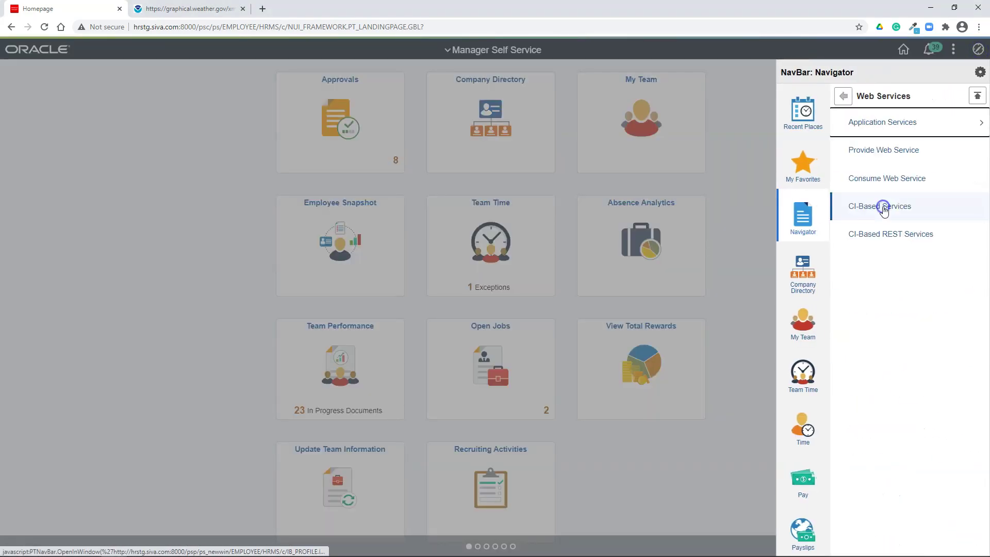
{"action": "left_click", "coordinate": [883, 178]}
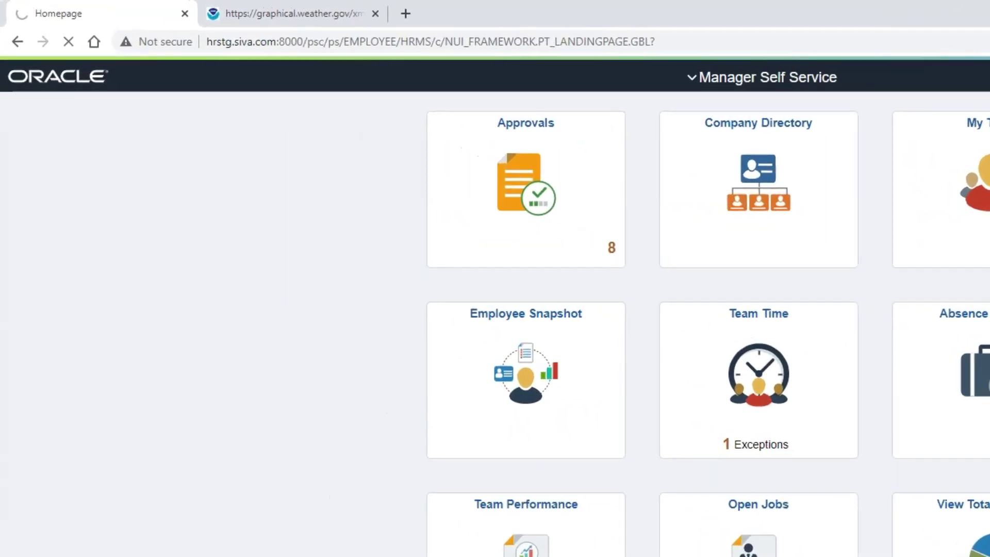
{"action": "left_click", "coordinate": [31, 247]}
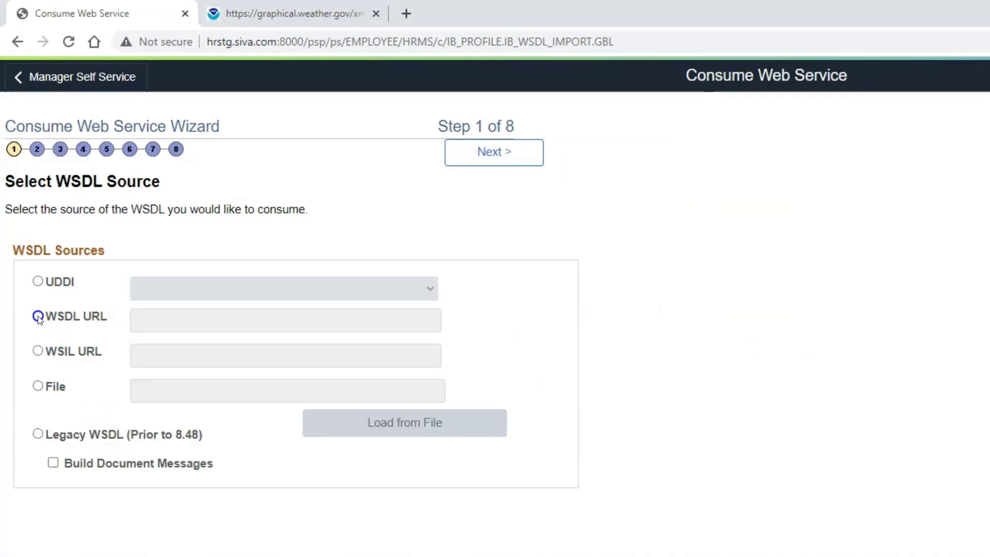
Paste the weather.gov NDFD WSDL address into the wizard and advance to service selection
{"action": "left_click", "coordinate": [241, 16]}
{"action": "left_click", "coordinate": [264, 41]}
{"action": "right_click", "coordinate": [272, 42]}
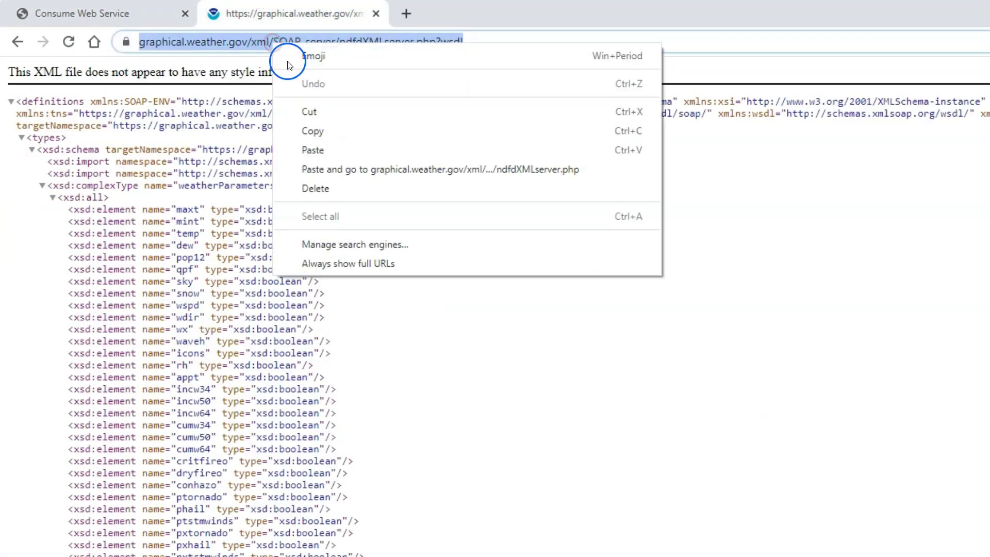
{"action": "left_click", "coordinate": [308, 133]}
{"action": "left_click", "coordinate": [143, 12]}
{"action": "left_click", "coordinate": [211, 312]}
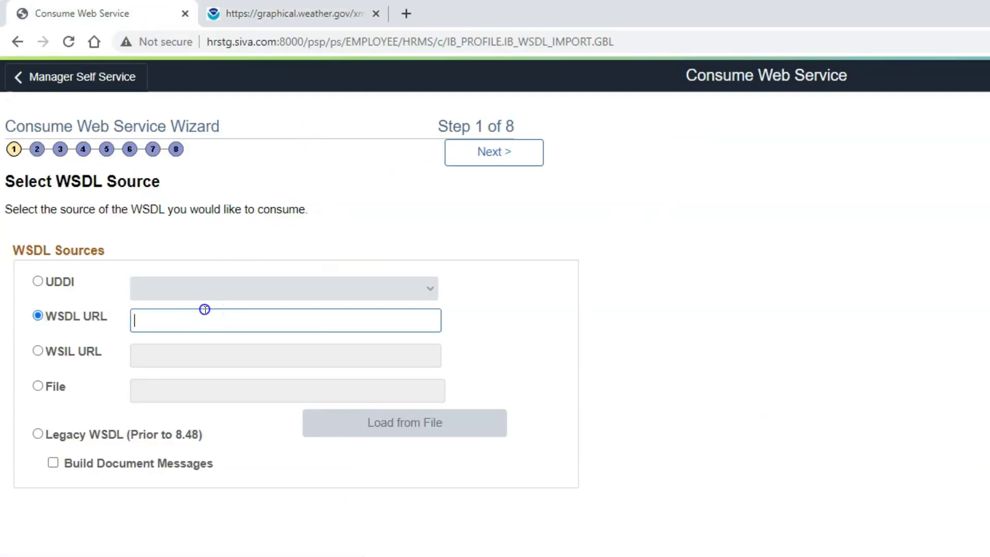
{"action": "key", "text": "ctrl+v"}
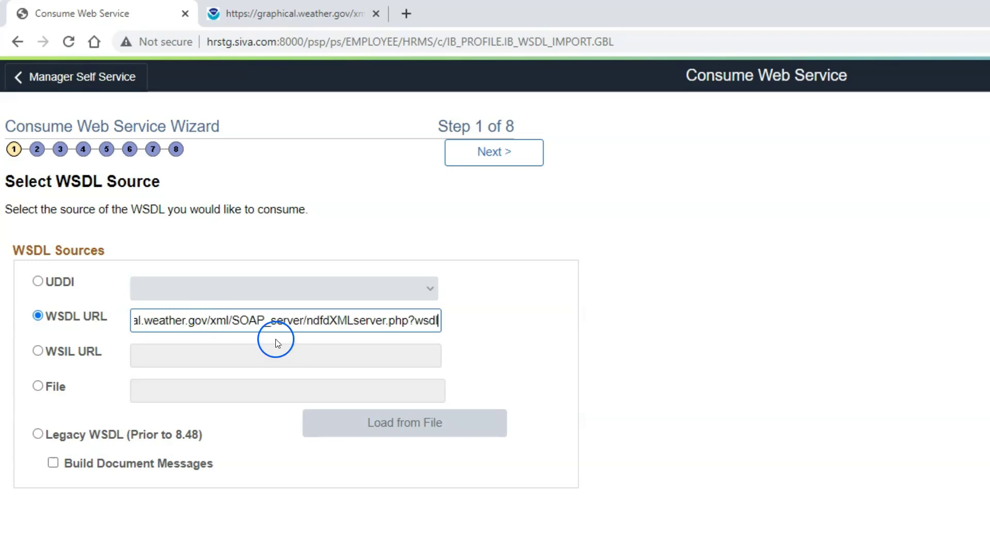
{"action": "key", "text": "Tab"}
{"action": "left_click", "coordinate": [493, 153]}
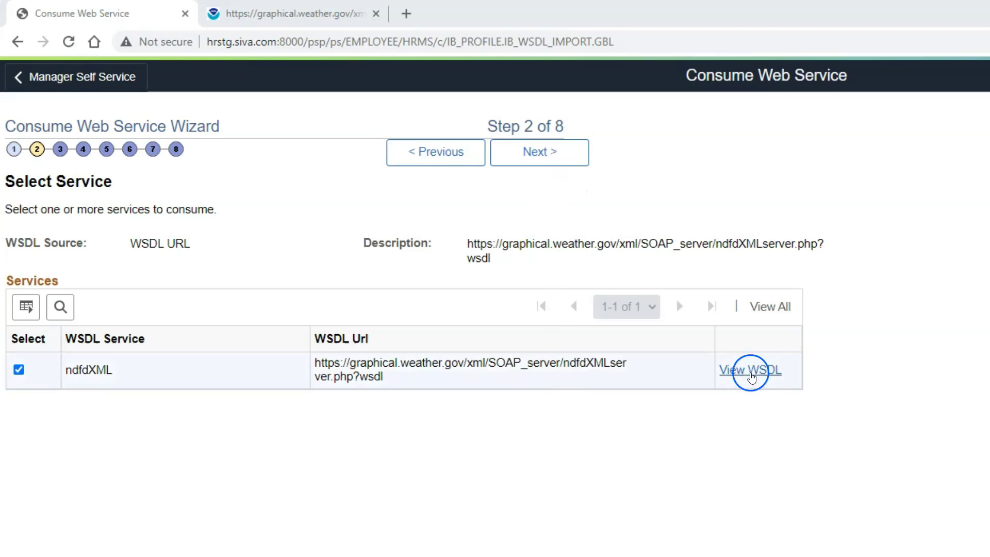
Select the NDFDgen operation for consumption in the wizard
{"action": "left_click", "coordinate": [534, 150]}
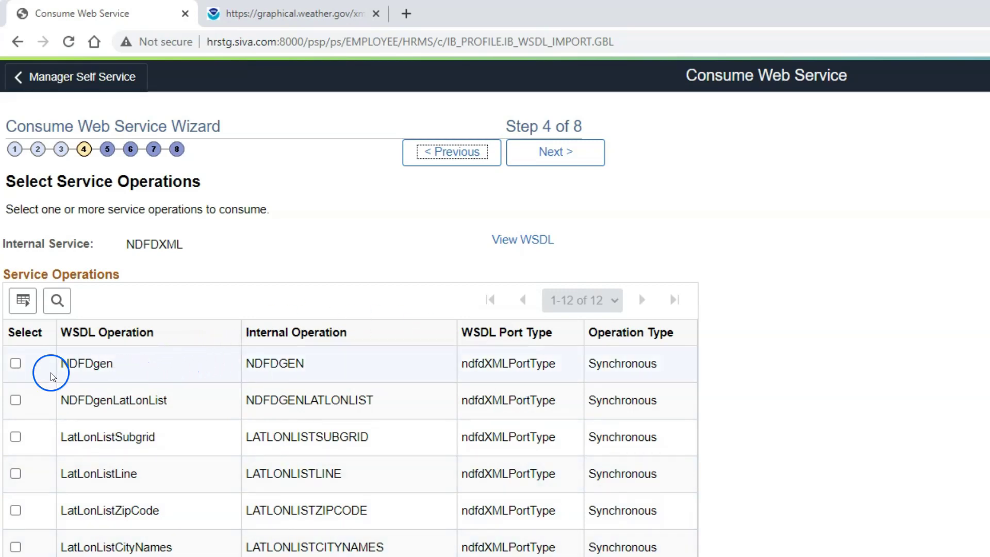
{"action": "left_click", "coordinate": [15, 363]}
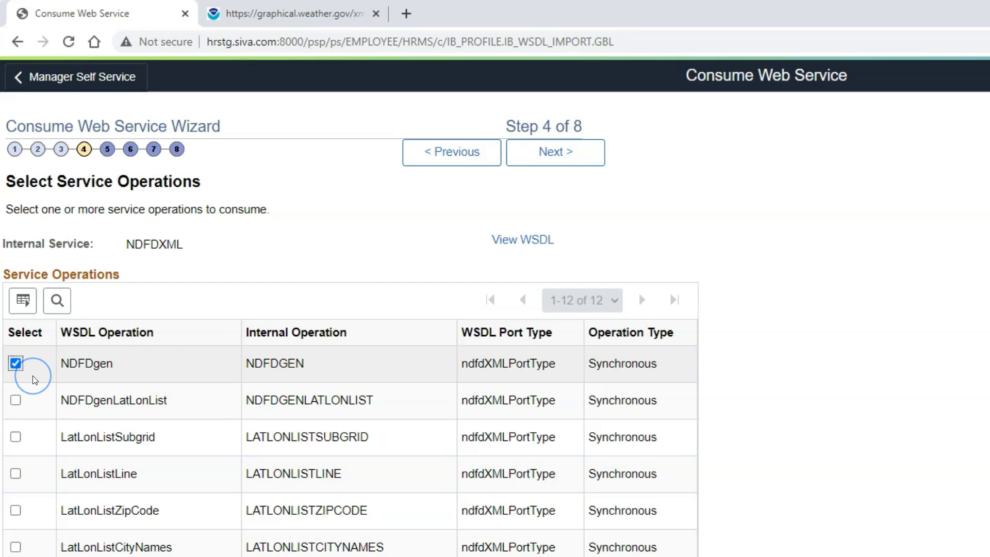
{"action": "left_click", "coordinate": [554, 151]}
Rename the internal messages to NDFDgenRequest and NDFDgenResponse, then continue to receiver node selection
{"action": "left_click", "coordinate": [254, 456]}
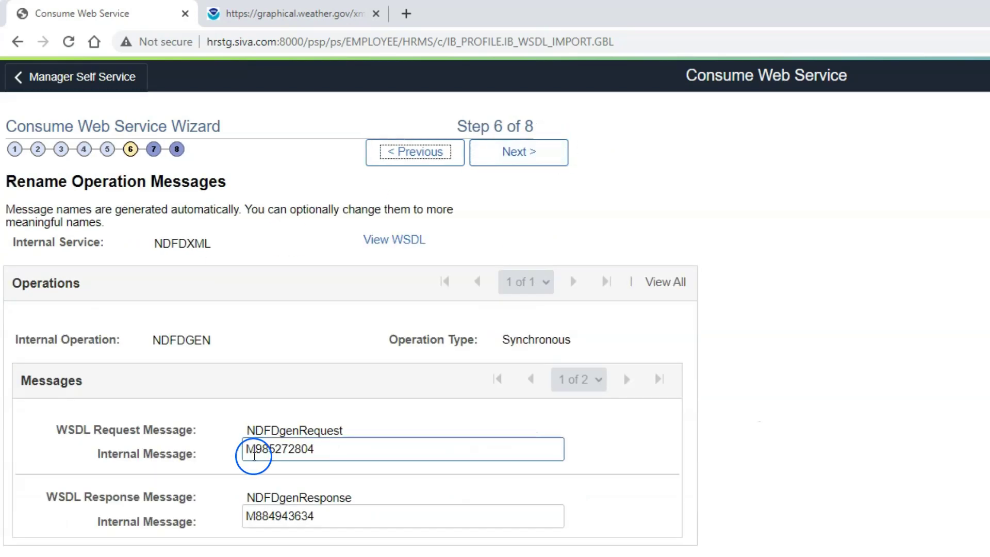
{"action": "double_click", "coordinate": [300, 431]}
{"action": "right_click", "coordinate": [297, 436]}
{"action": "left_click", "coordinate": [327, 449]}
{"action": "left_click", "coordinate": [348, 457]}
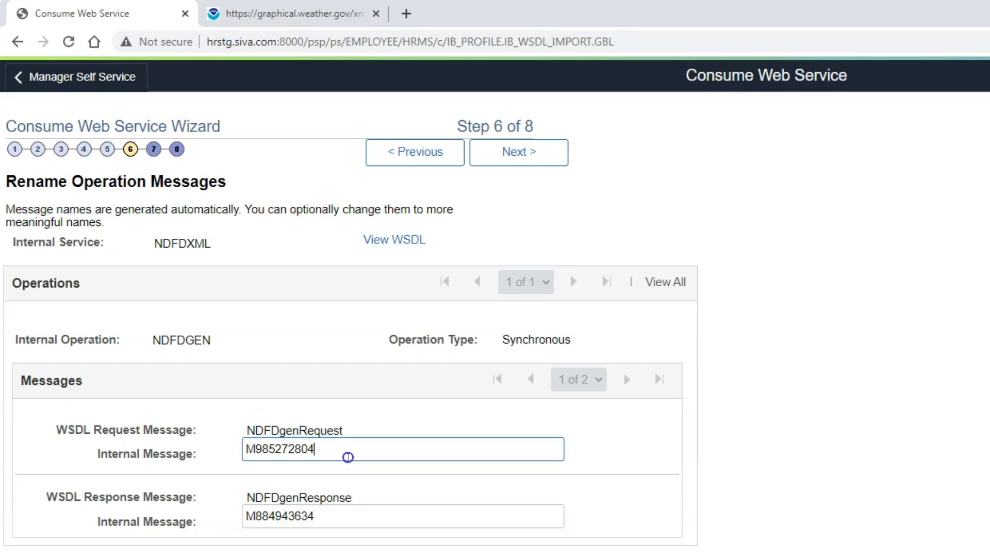
{"action": "double_click", "coordinate": [279, 450]}
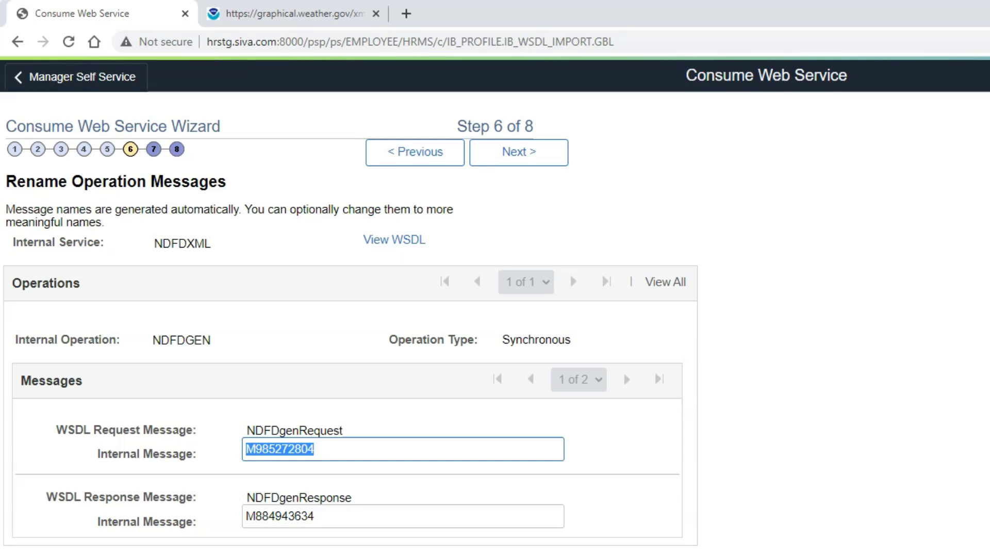
{"action": "key", "text": "ctrl+v"}
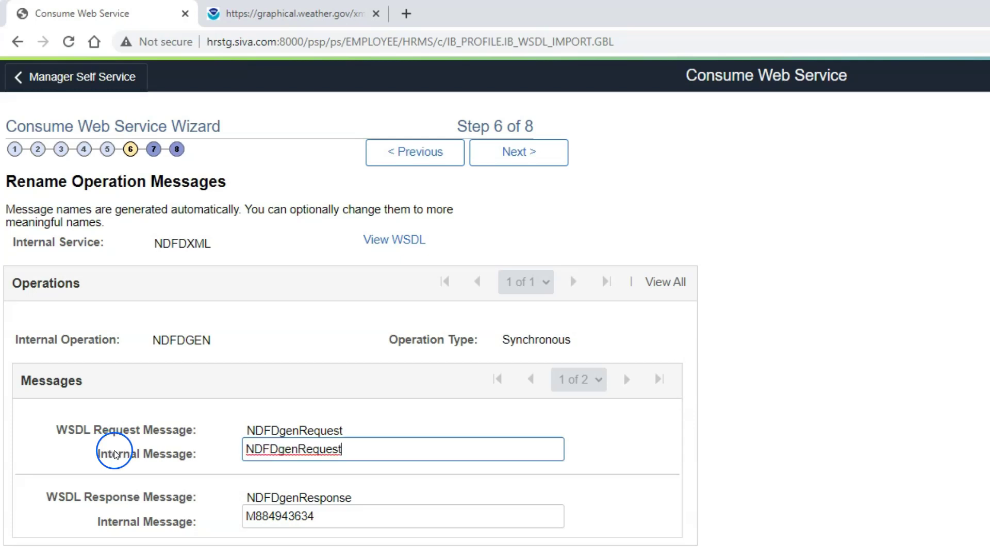
{"action": "double_click", "coordinate": [320, 496]}
{"action": "double_click", "coordinate": [324, 523]}
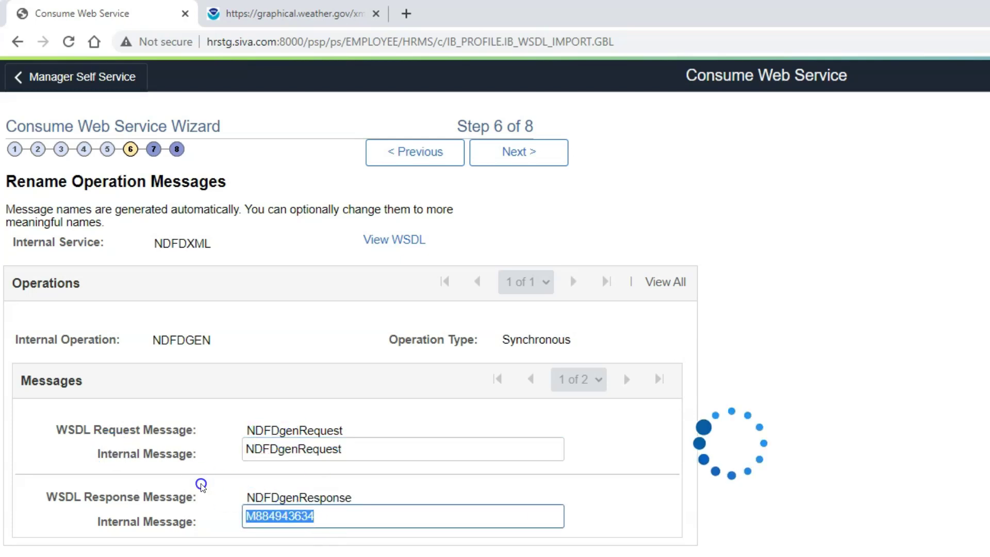
{"action": "key", "text": "ctrl+v"}
{"action": "left_click", "coordinate": [519, 152]}
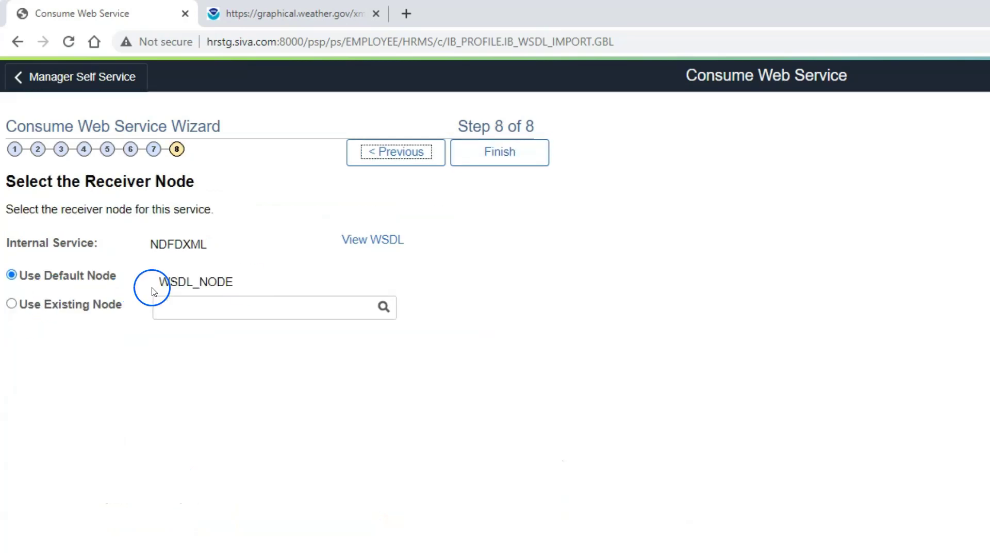
Keep WSDL_NODE as receiver, finish, and review NDFDGEN and NDFDGENREQUEST in the import log
{"action": "left_click_drag", "start_coordinate": [159, 281], "coordinate": [265, 279]}
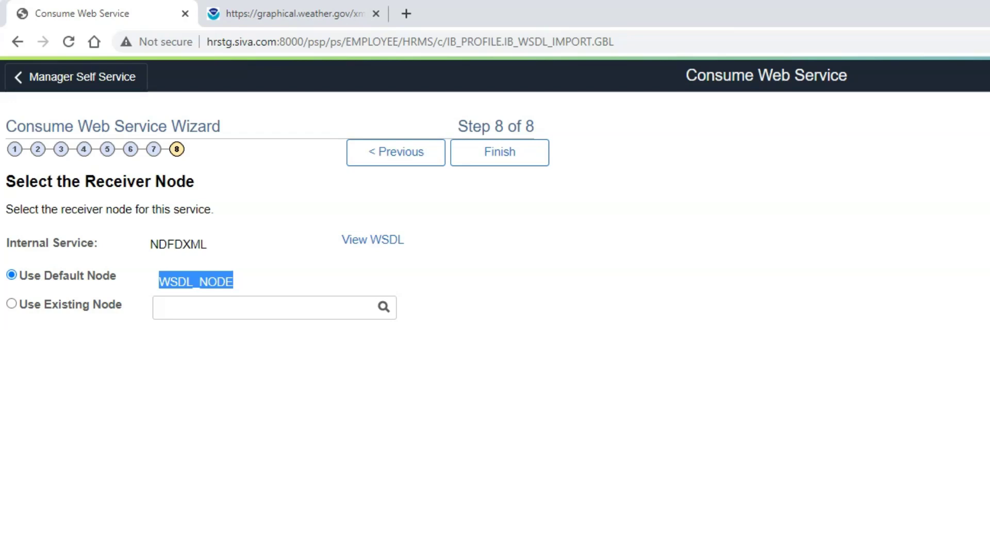
{"action": "left_click", "coordinate": [512, 153]}
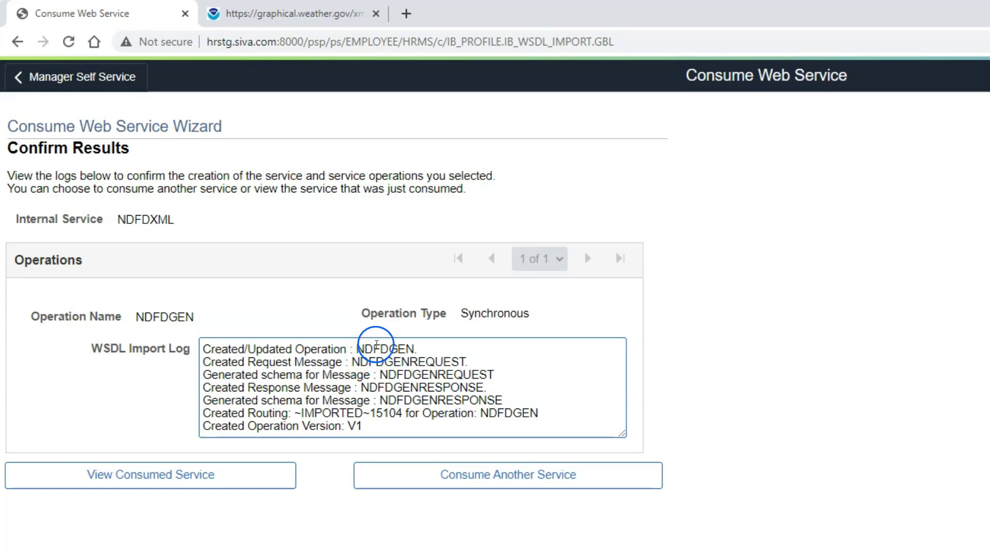
{"action": "double_click", "coordinate": [379, 350]}
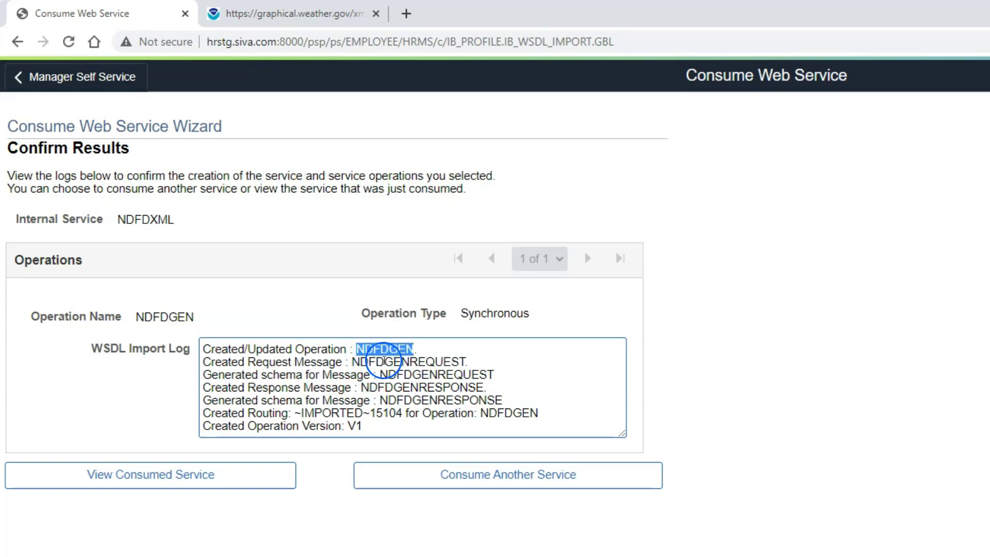
{"action": "double_click", "coordinate": [381, 362]}
{"action": "double_click", "coordinate": [403, 375]}
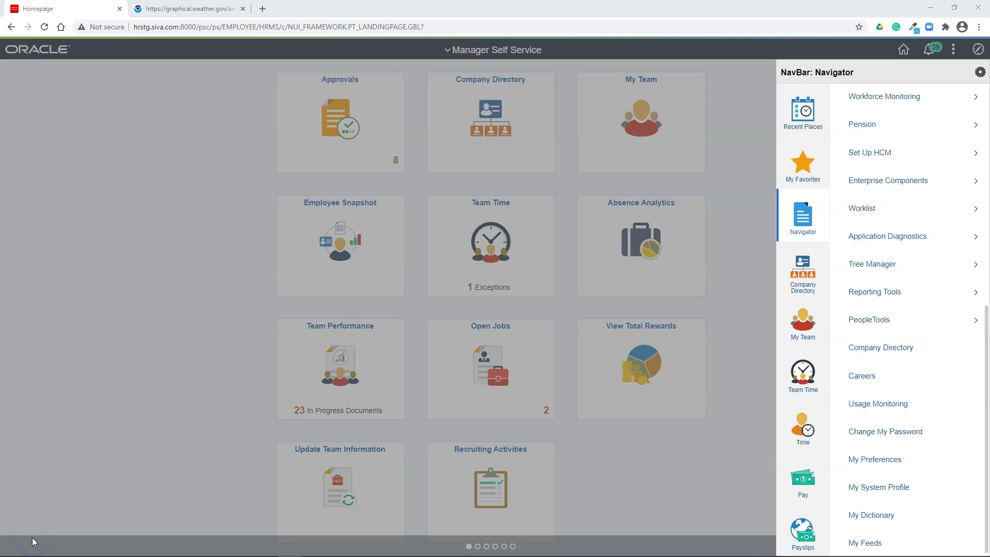
Search Service Operations for NDFD and open the NDFDGEN operation
{"action": "left_click", "coordinate": [845, 317]}
{"action": "left_click", "coordinate": [886, 484]}
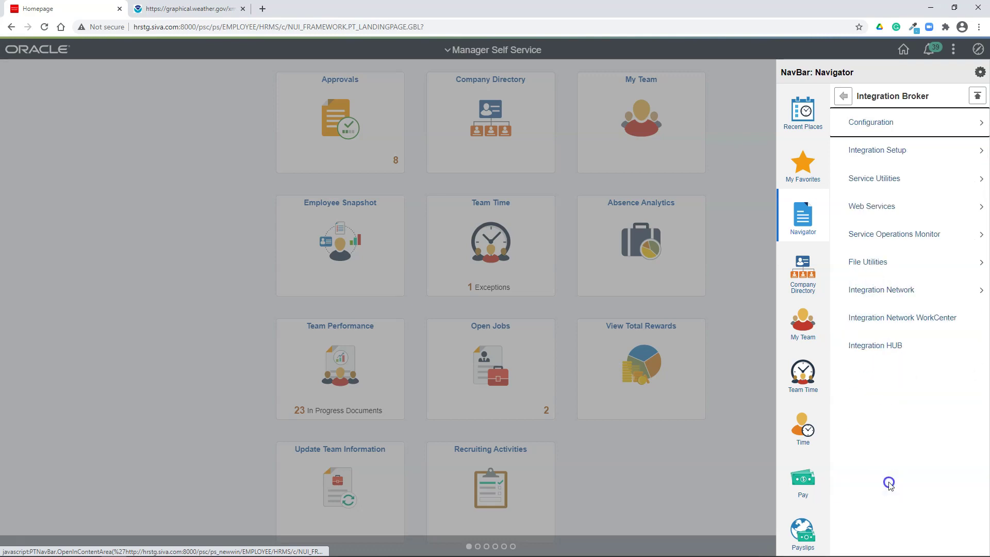
{"action": "left_click", "coordinate": [887, 155]}
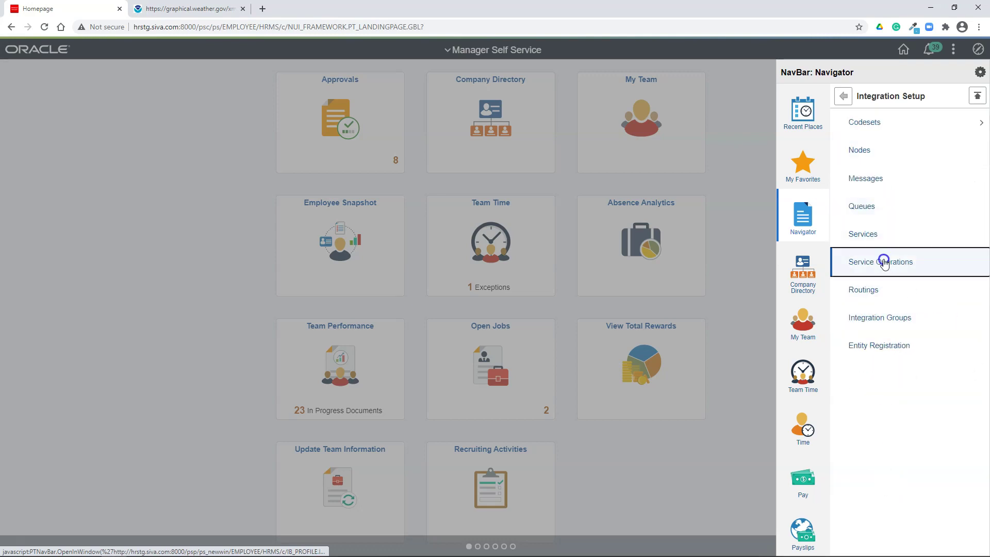
{"action": "left_click", "coordinate": [885, 261]}
{"action": "left_click", "coordinate": [175, 153]}
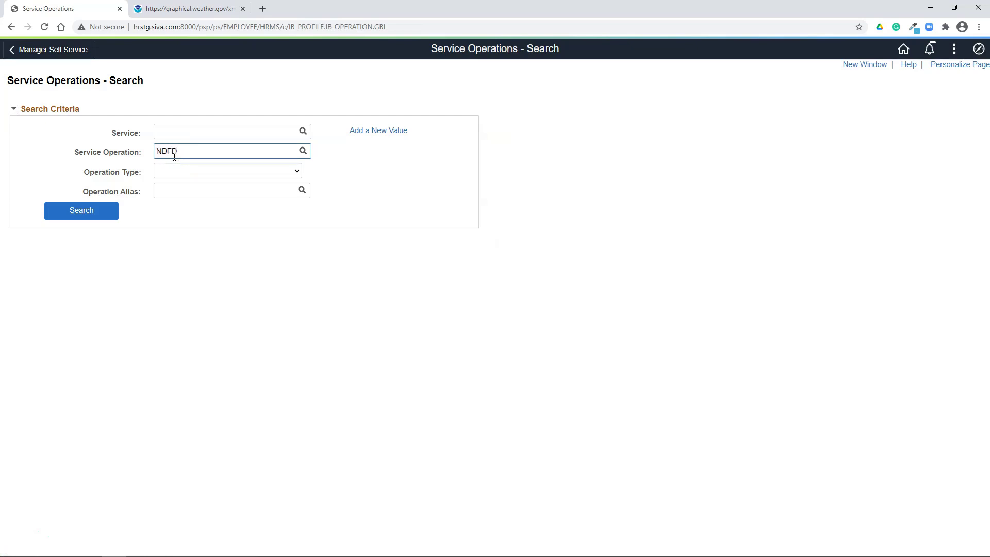
{"action": "type", "text": "NDFD"}
{"action": "key", "text": "Return"}
{"action": "left_click", "coordinate": [141, 314]}
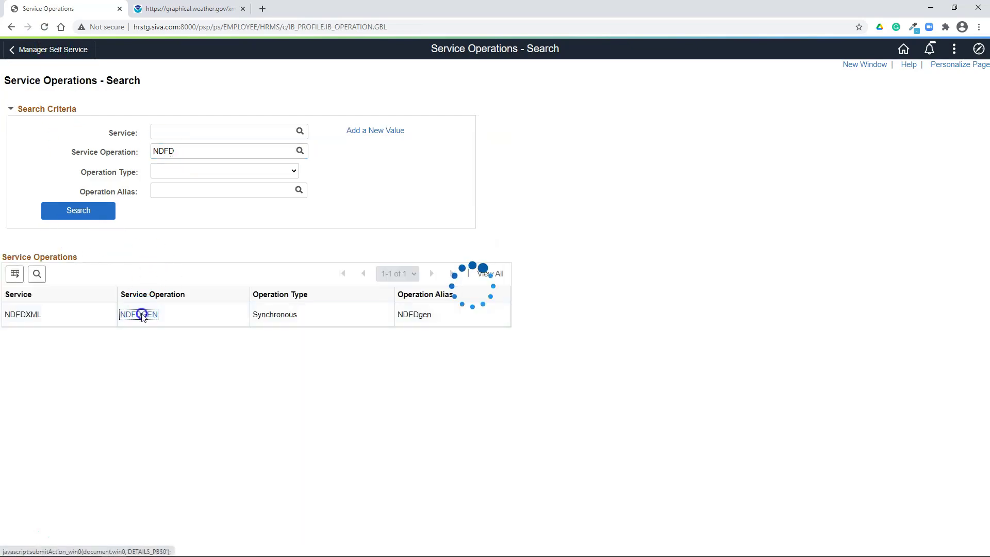
Grant permission list PTPT1000 Full Access to NDFDGEN and save it
{"action": "left_click", "coordinate": [375, 190]}
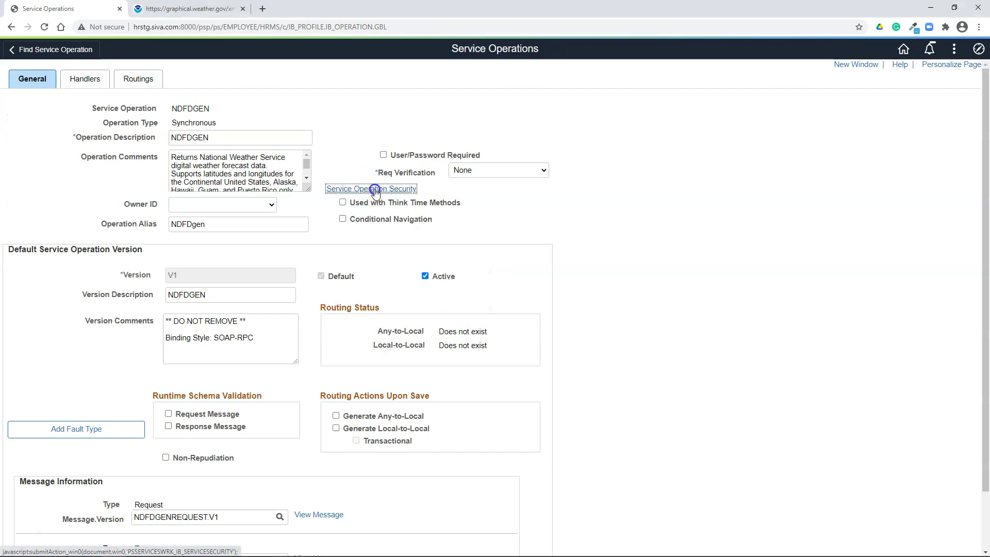
{"action": "left_click", "coordinate": [83, 192]}
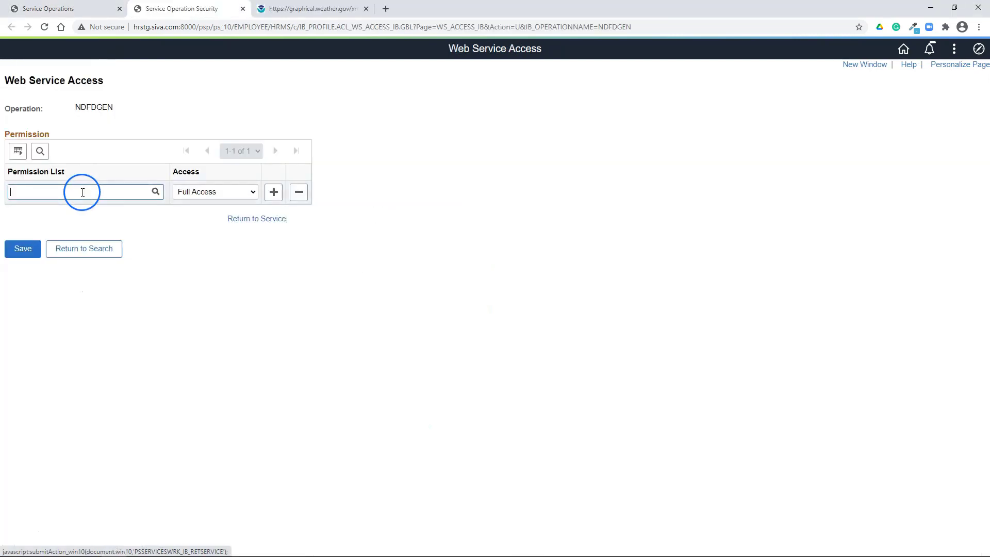
{"action": "type", "text": "p"}
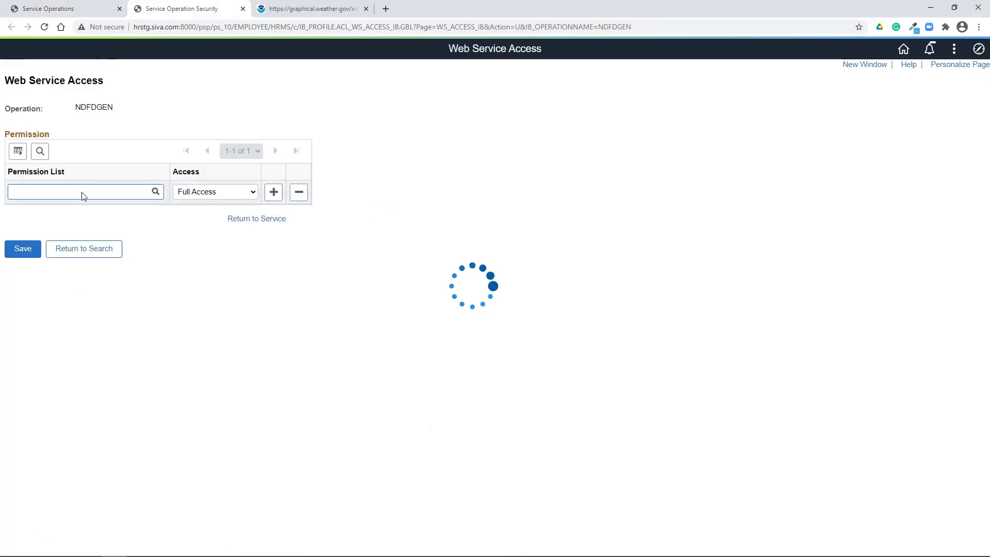
{"action": "type", "text": "tpt1000"}
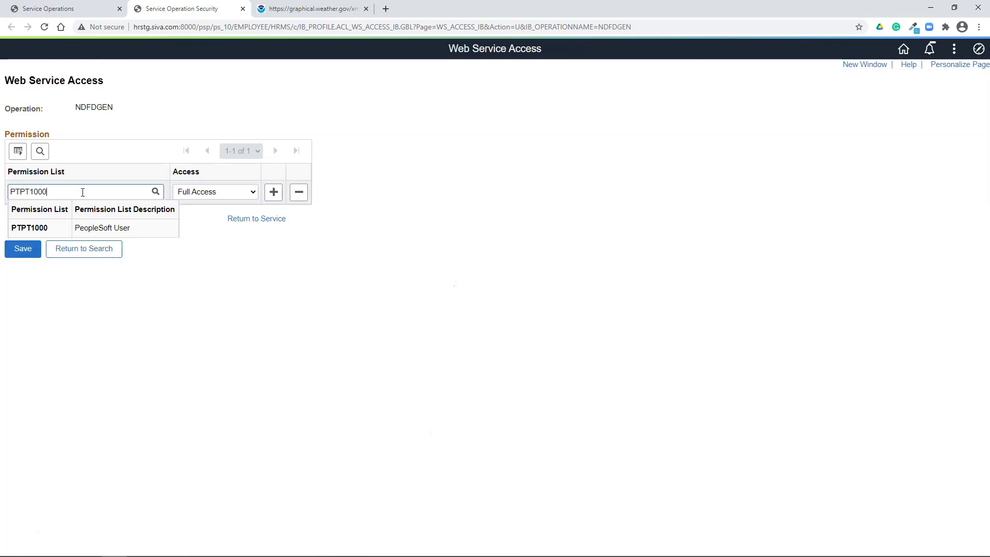
{"action": "left_click", "coordinate": [23, 250]}
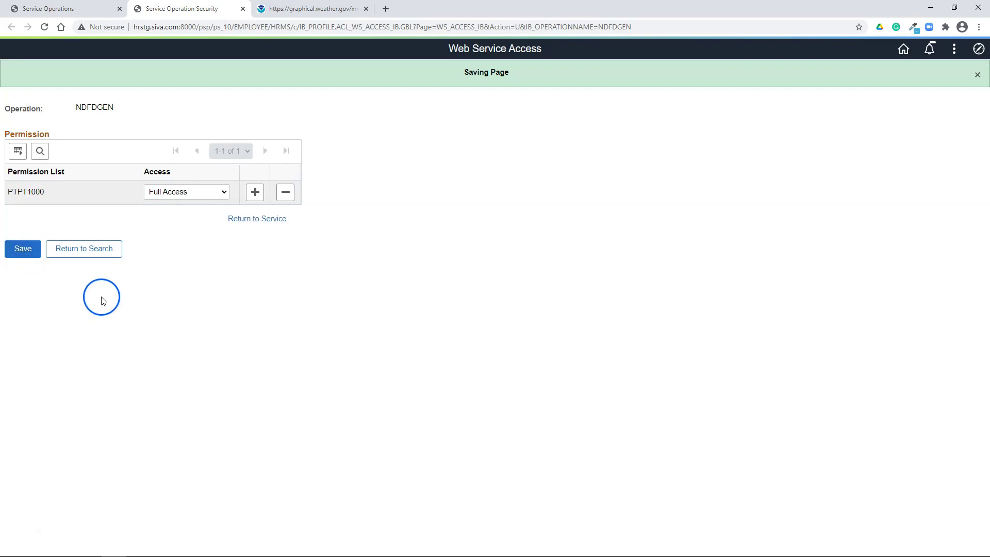
{"action": "left_click", "coordinate": [242, 9]}
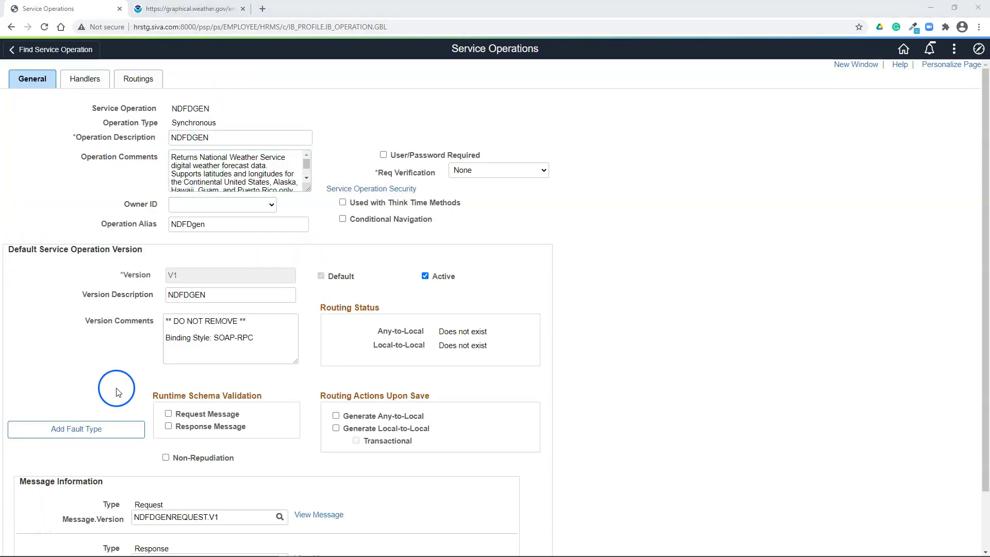
Set the ~IMPORTED~15104 routing's Log Detail to Header and Detail and save it
{"action": "left_click", "coordinate": [139, 79]}
{"action": "left_click", "coordinate": [110, 255]}
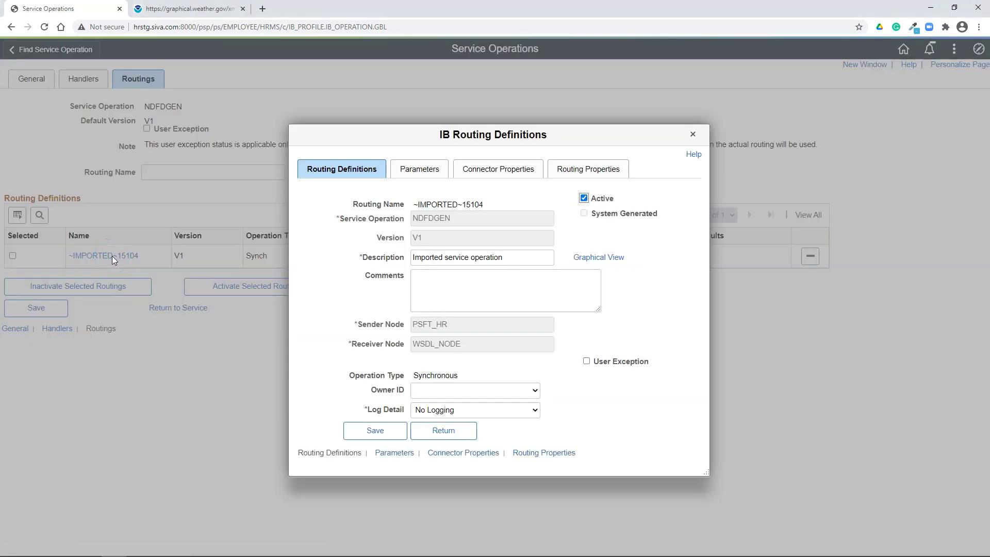
{"action": "left_click", "coordinate": [435, 411]}
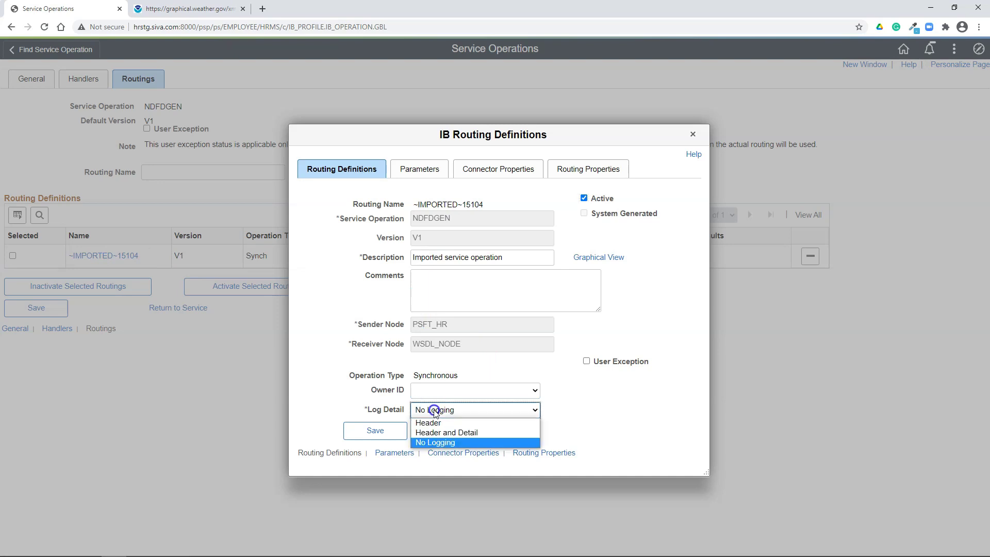
{"action": "left_click", "coordinate": [445, 433]}
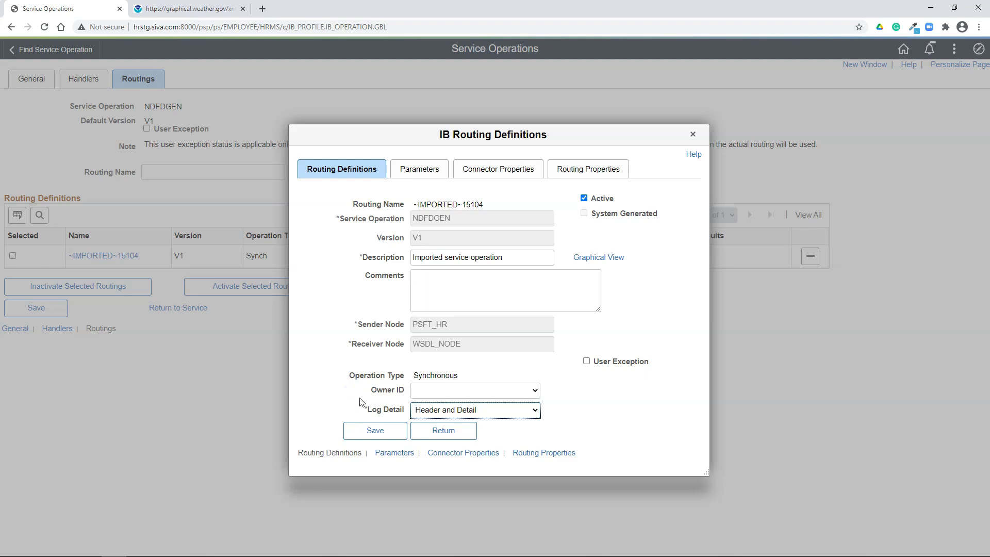
{"action": "left_click", "coordinate": [364, 431]}
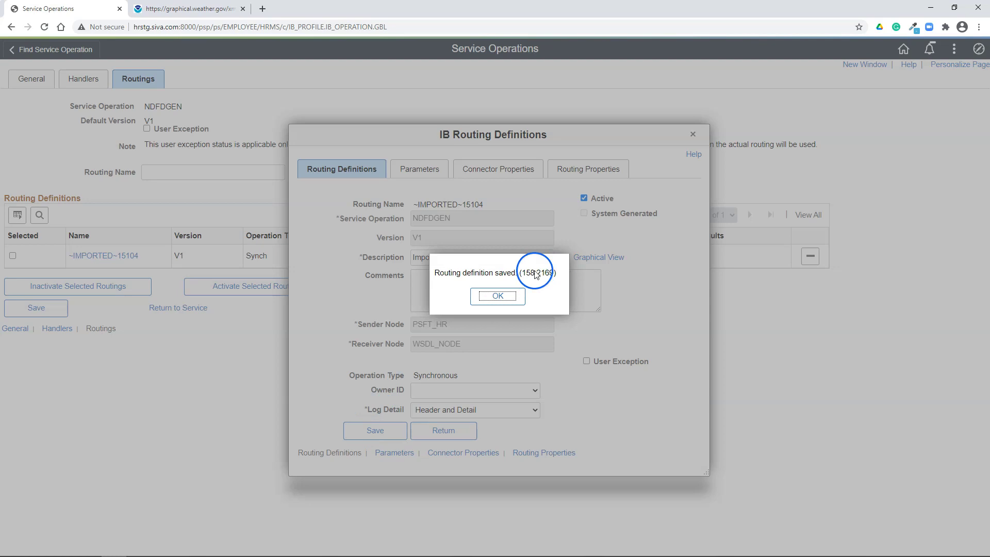
{"action": "left_click", "coordinate": [498, 296]}
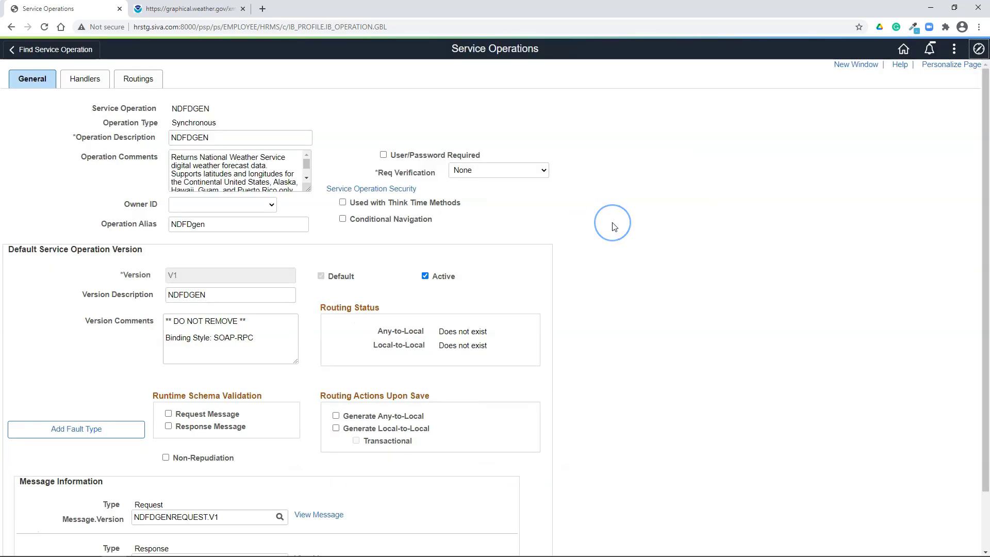
{"action": "left_click", "coordinate": [979, 49]}
Open WSDL_NODE, replace its Default User ID with the portal superuser account, and save
{"action": "left_click", "coordinate": [862, 157]}
{"action": "key", "text": "Return"}
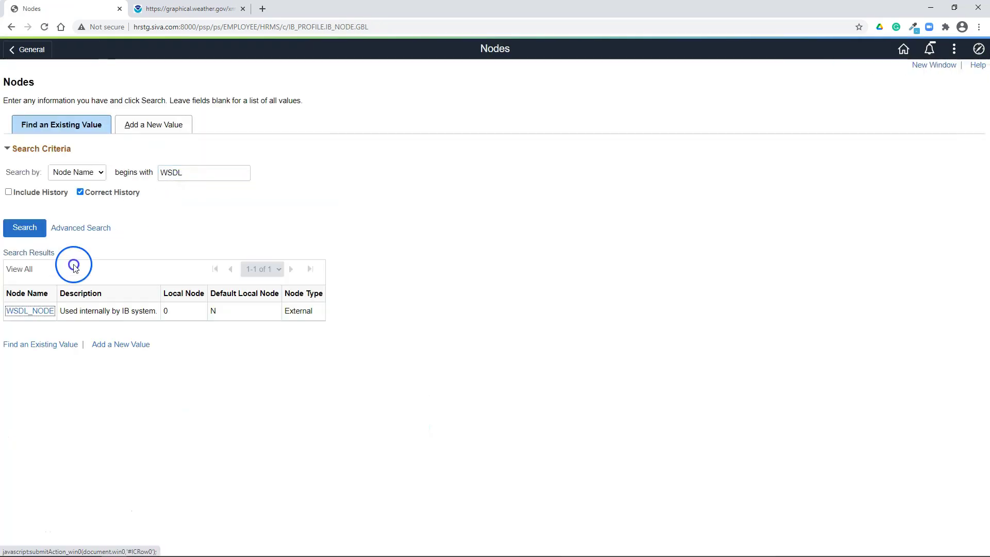
{"action": "left_click", "coordinate": [30, 310]}
{"action": "left_click", "coordinate": [157, 213]}
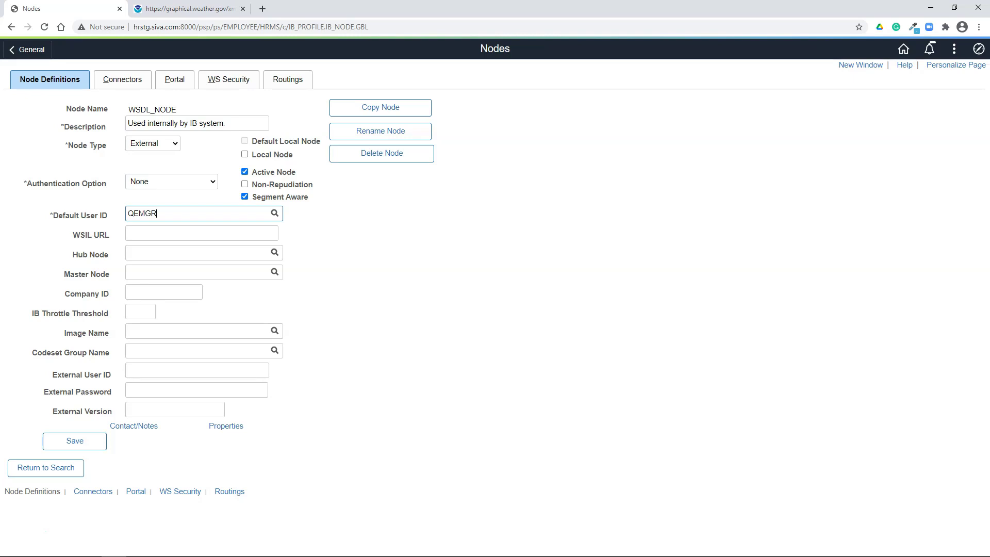
{"action": "double_click", "coordinate": [121, 213]}
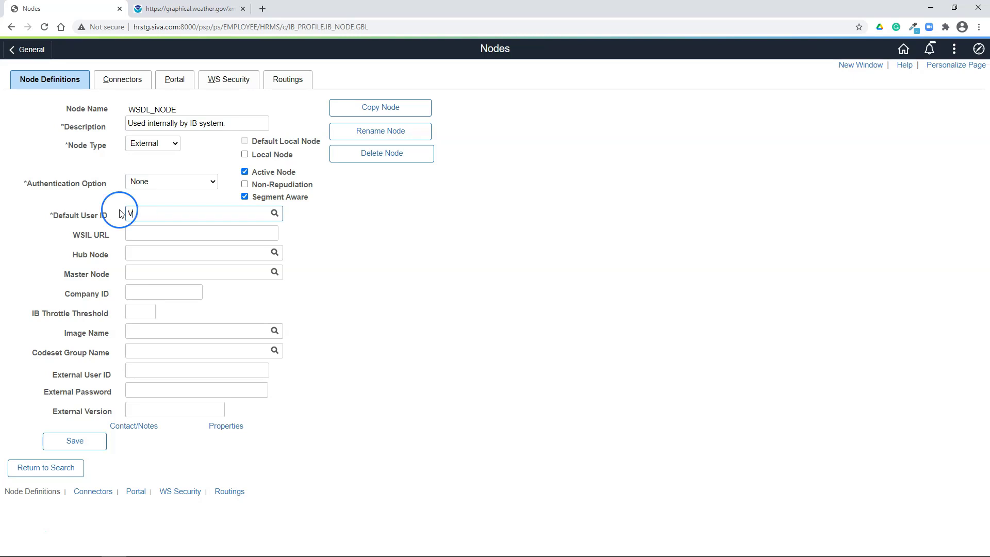
{"action": "type", "text": "VP1"}
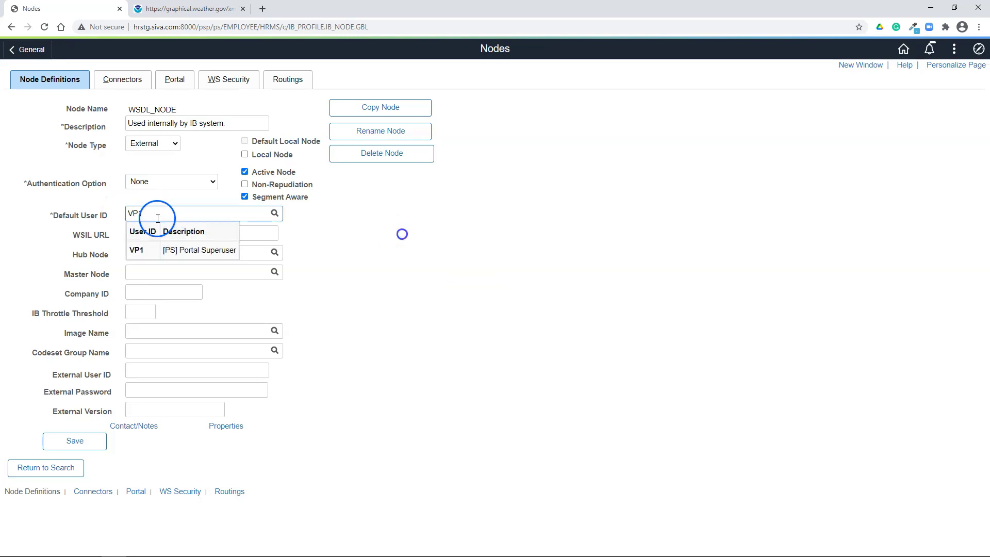
{"action": "left_click", "coordinate": [84, 440]}
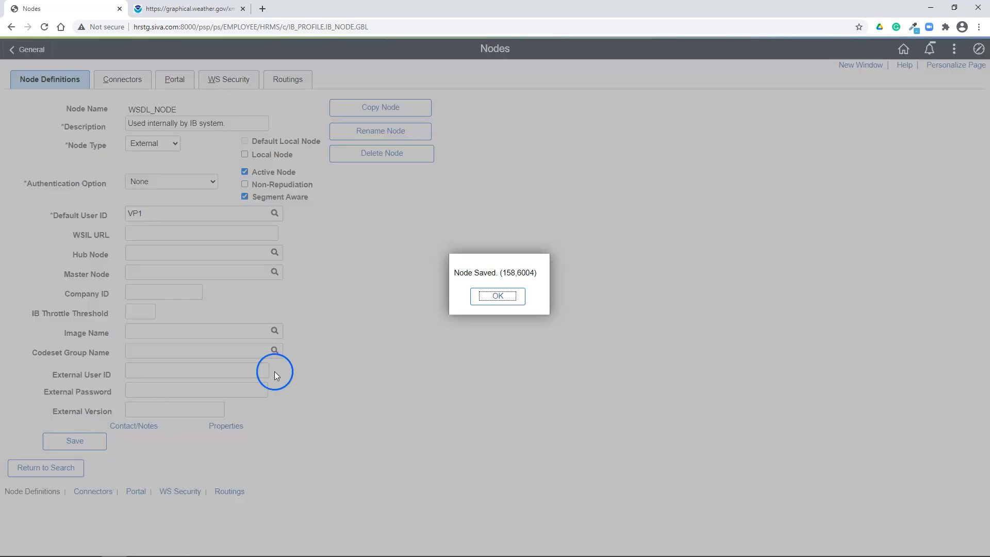
{"action": "left_click", "coordinate": [497, 297]}
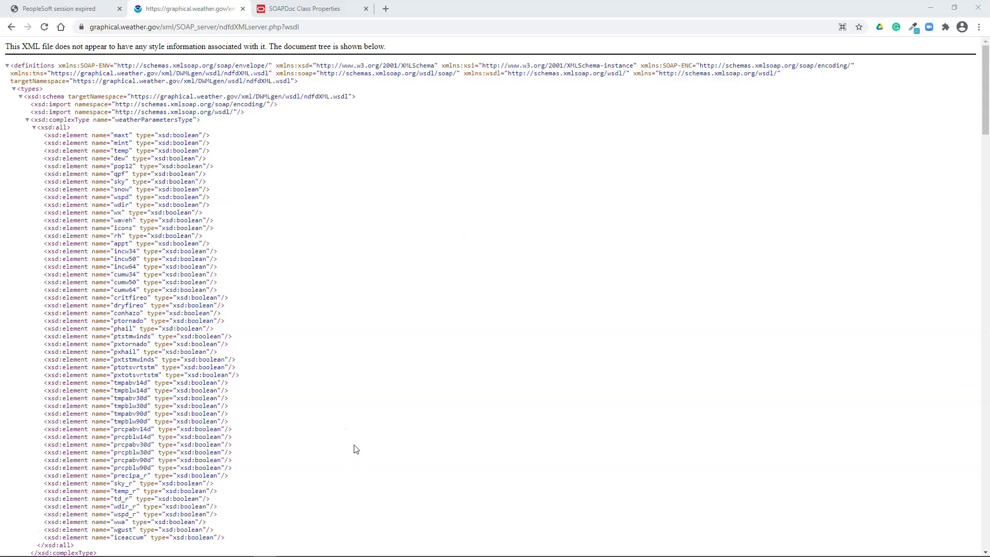
Bring SoapUI over the browser and review the full NDFDgen request envelope in Request 1
{"action": "left_click", "coordinate": [150, 456]}
{"action": "left_click_drag", "start_coordinate": [0, 137], "coordinate": [465, 23]}
{"action": "left_click", "coordinate": [311, 199]}
{"action": "left_click_drag", "start_coordinate": [311, 200], "coordinate": [245, 114]}
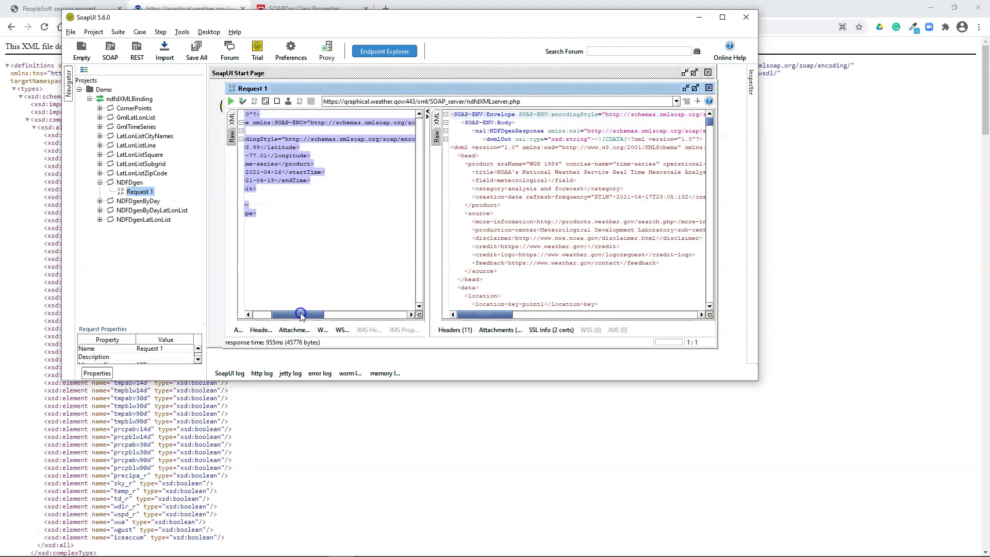
{"action": "left_click", "coordinate": [335, 236]}
{"action": "key", "text": "ctrl+a"}
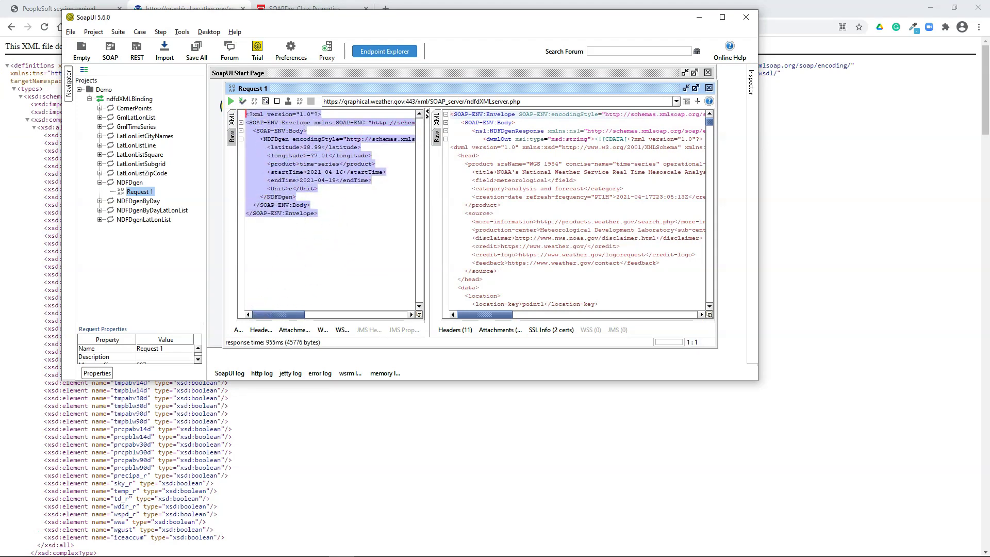
{"action": "key", "text": "alt+Tab"}
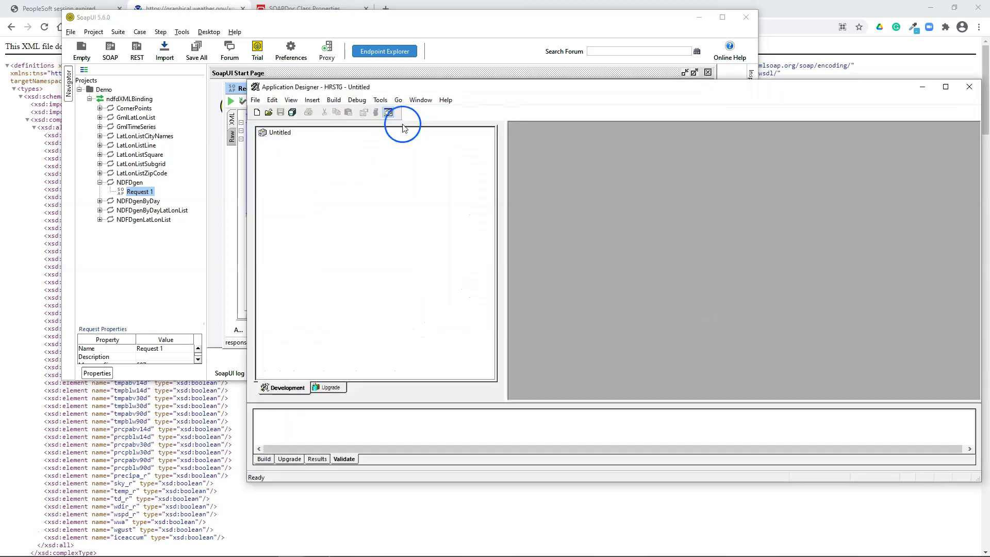
Create a new App Engine program with a PeopleCode action under Step01
{"action": "left_click_drag", "start_coordinate": [475, 95], "coordinate": [283, 79]}
{"action": "left_click", "coordinate": [69, 99]}
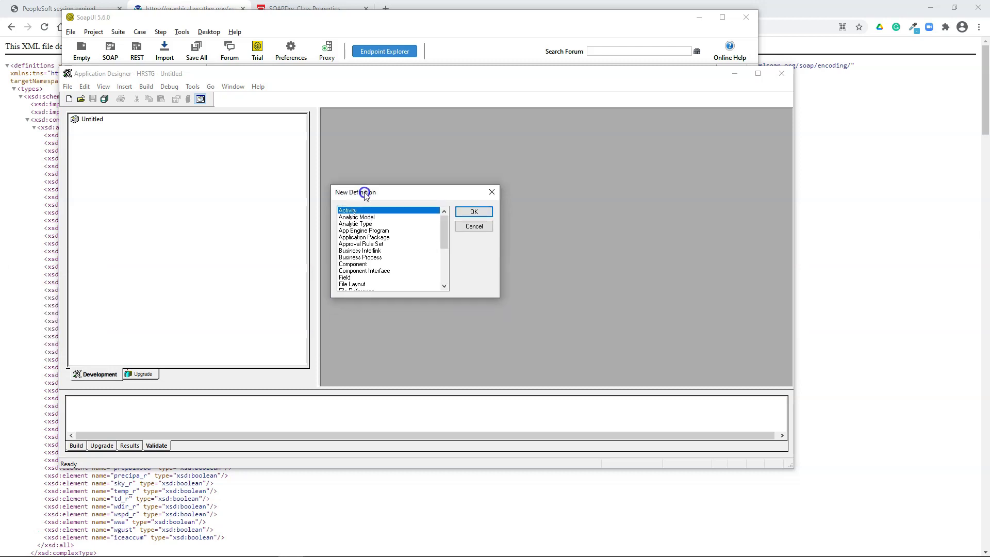
{"action": "double_click", "coordinate": [384, 227]}
{"action": "right_click", "coordinate": [427, 201]}
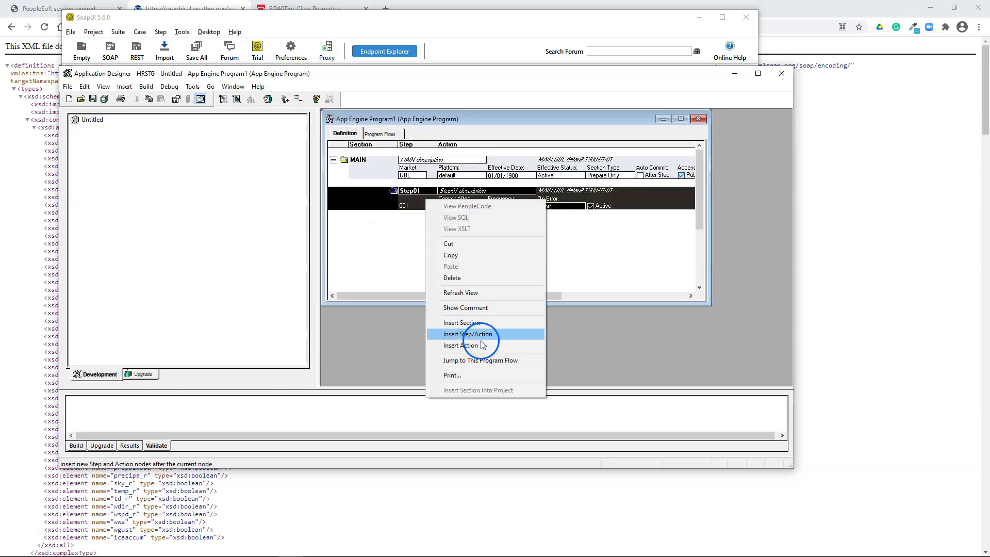
{"action": "left_click", "coordinate": [466, 334]}
{"action": "left_click", "coordinate": [425, 231]}
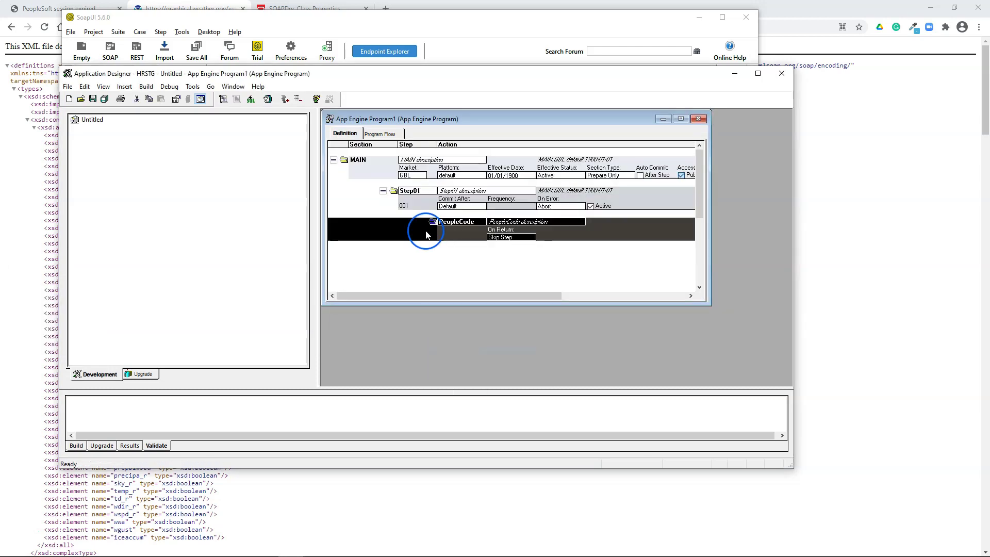
Save the program as DEMO_WEBSERV and open its PeopleCode in a maximized editor
{"action": "left_click", "coordinate": [93, 101]}
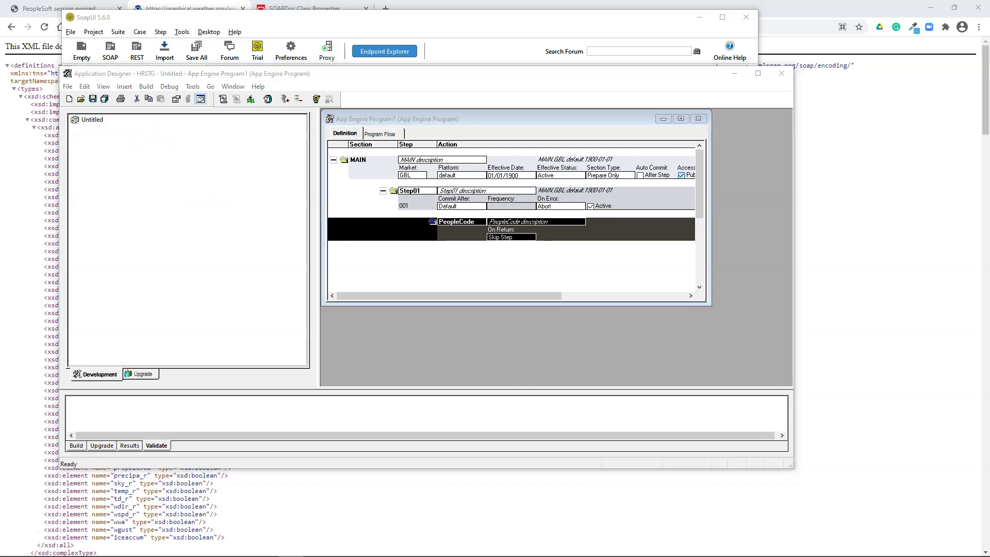
{"action": "type", "text": "DEMO_WEBSERV"}
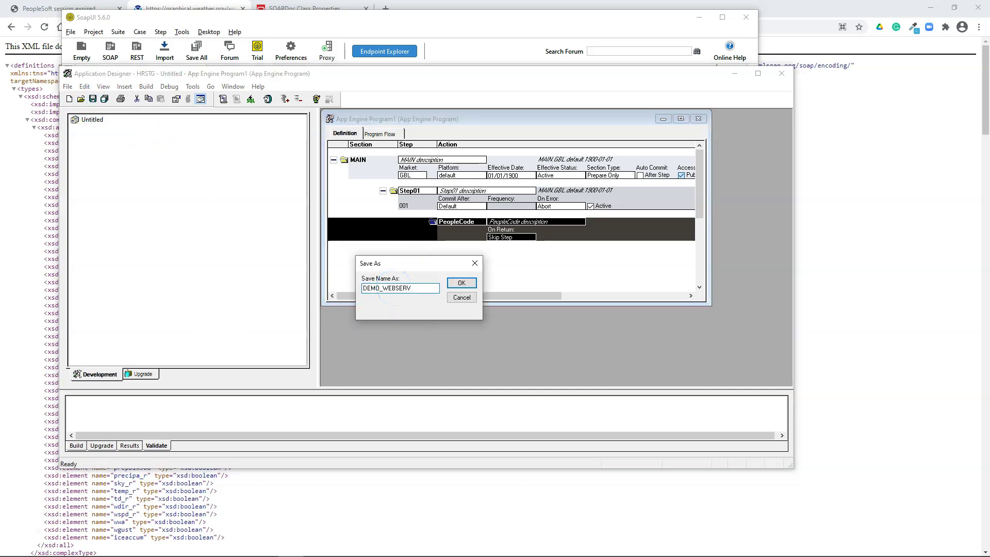
{"action": "left_click", "coordinate": [461, 283]}
{"action": "double_click", "coordinate": [418, 225]}
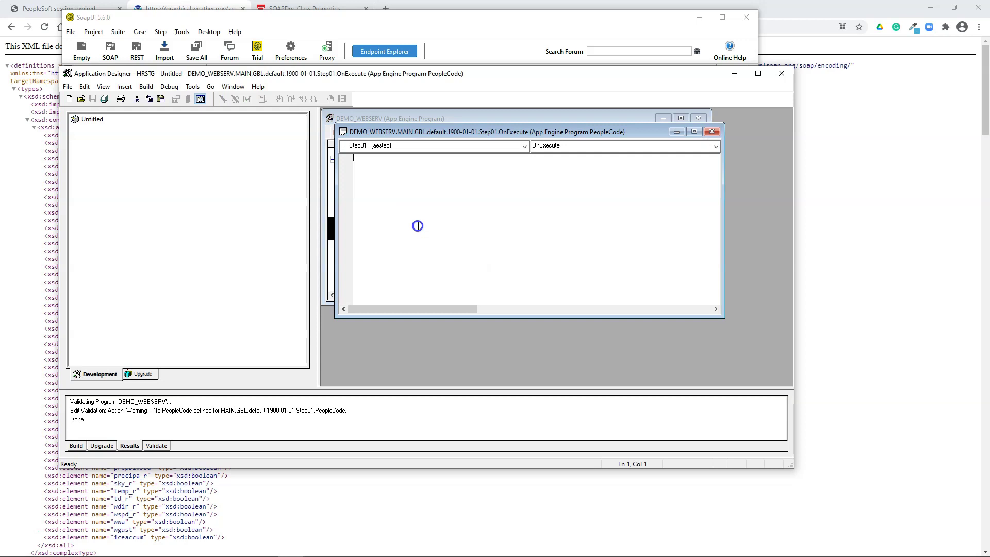
{"action": "left_click", "coordinate": [694, 131]}
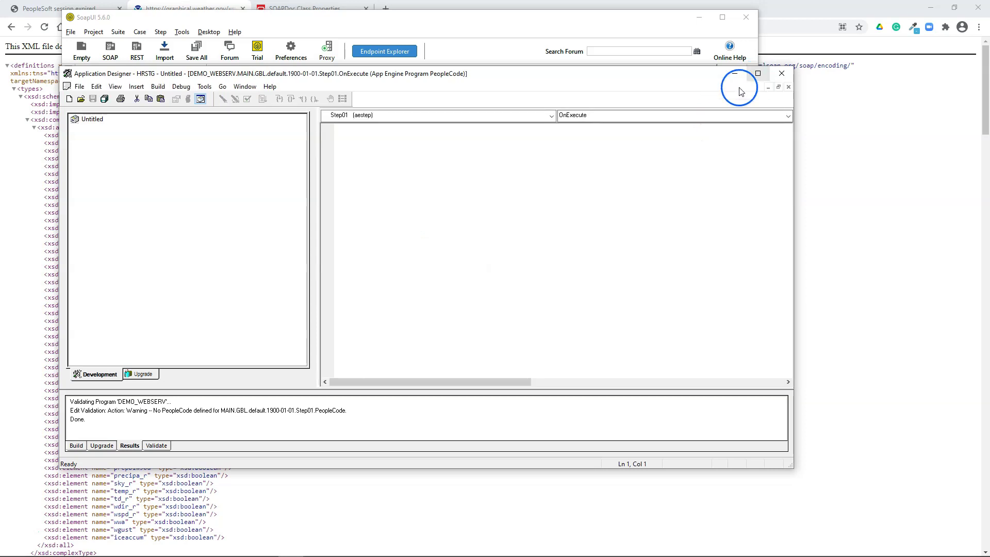
Load Oracle's SOAPDoc Class Properties documentation in a new browser tab
{"action": "left_click", "coordinate": [20, 533]}
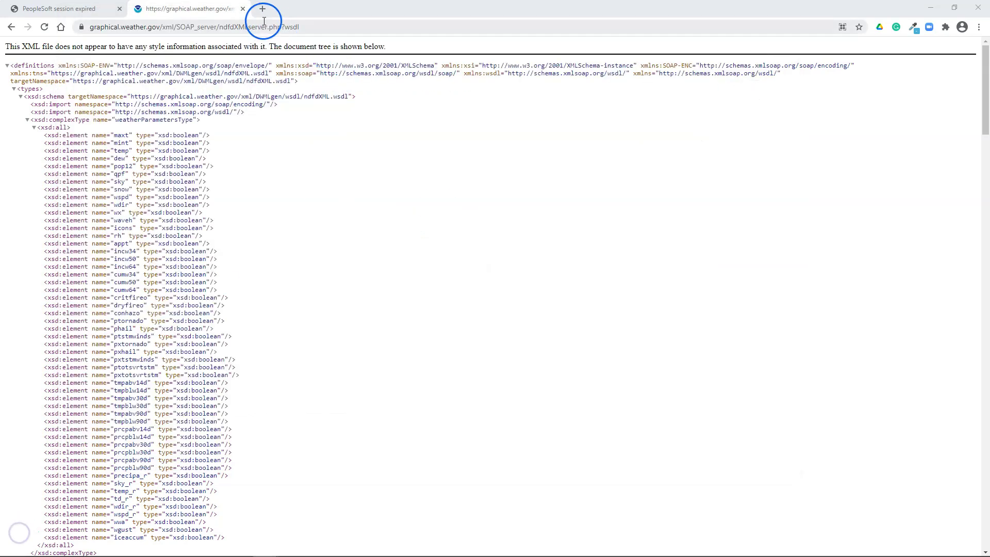
{"action": "left_click", "coordinate": [261, 11]}
{"action": "type", "text": "https://docs.oracle.com/cd/F30998_01/pt858pbr2/eng/pt/tpcr/langref_SOAPDocClassProperties-c07b07.html"}
{"action": "key", "text": "Return"}
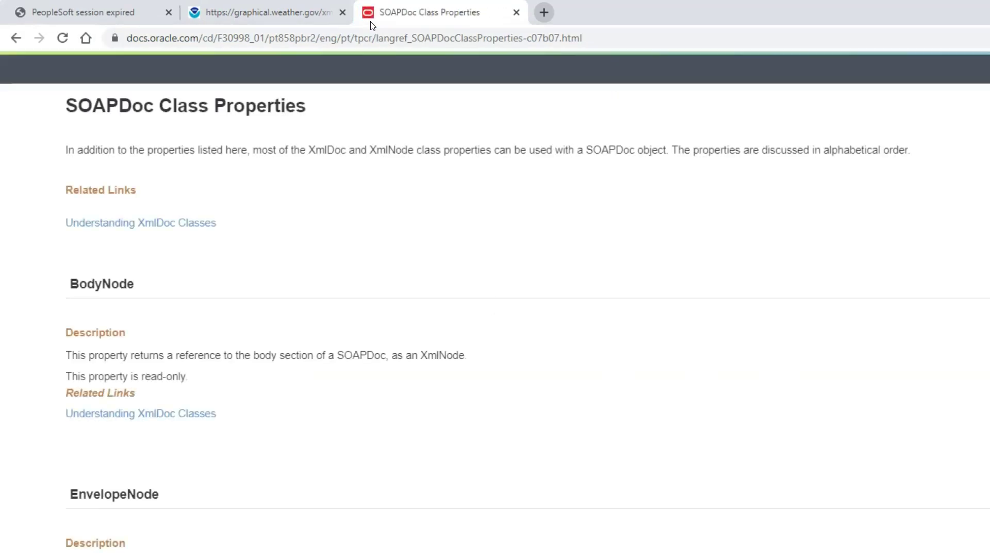
Copy the XmlDoc example's declarations and CreateSOAPDoc/AddMethod/AddParm lines into the OnExecute editor
{"action": "scroll", "coordinate": [460, 439], "scroll_direction": "down", "scroll_amount": 15}
{"action": "scroll", "coordinate": [460, 441], "scroll_direction": "down", "scroll_amount": 8}
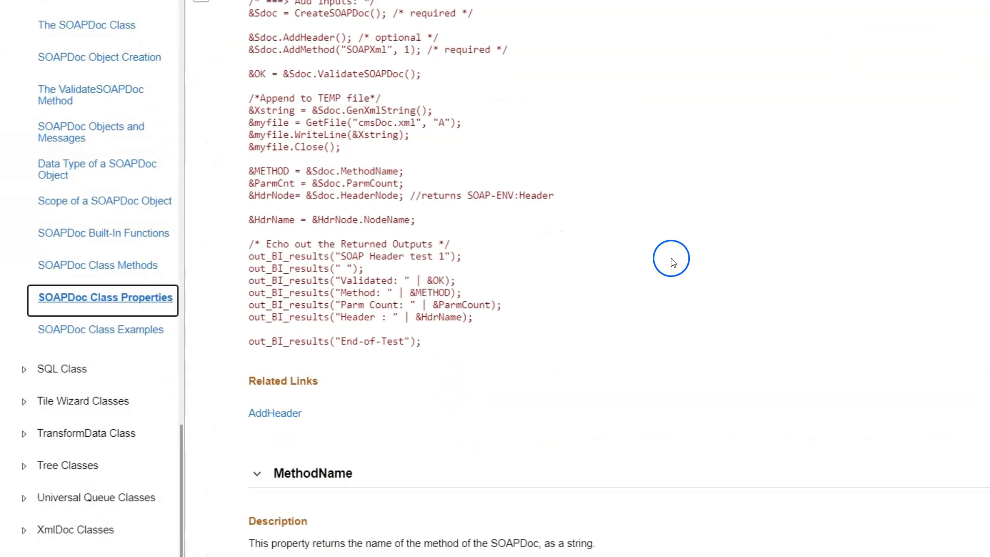
{"action": "scroll", "coordinate": [643, 242], "scroll_direction": "up", "scroll_amount": 4}
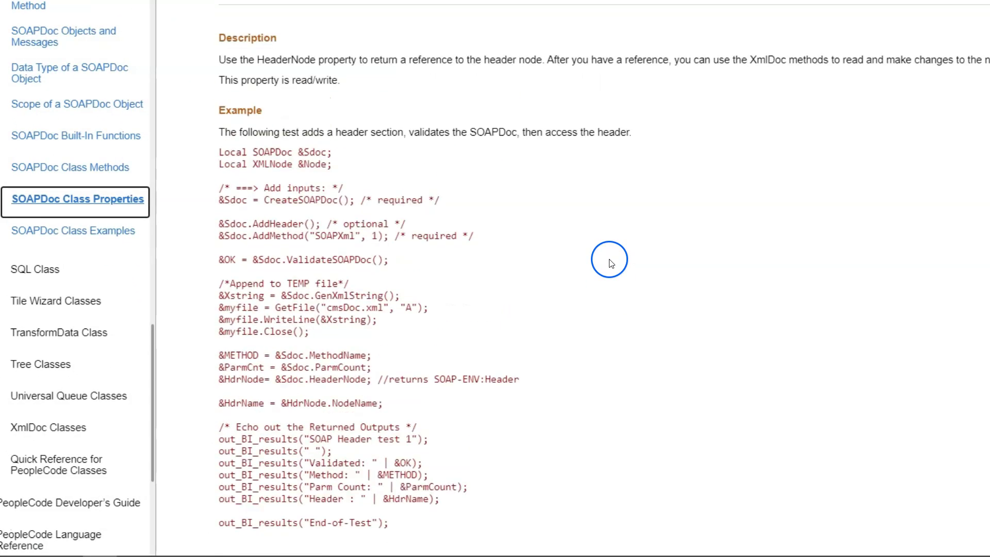
{"action": "scroll", "coordinate": [609, 263], "scroll_direction": "down", "scroll_amount": 5}
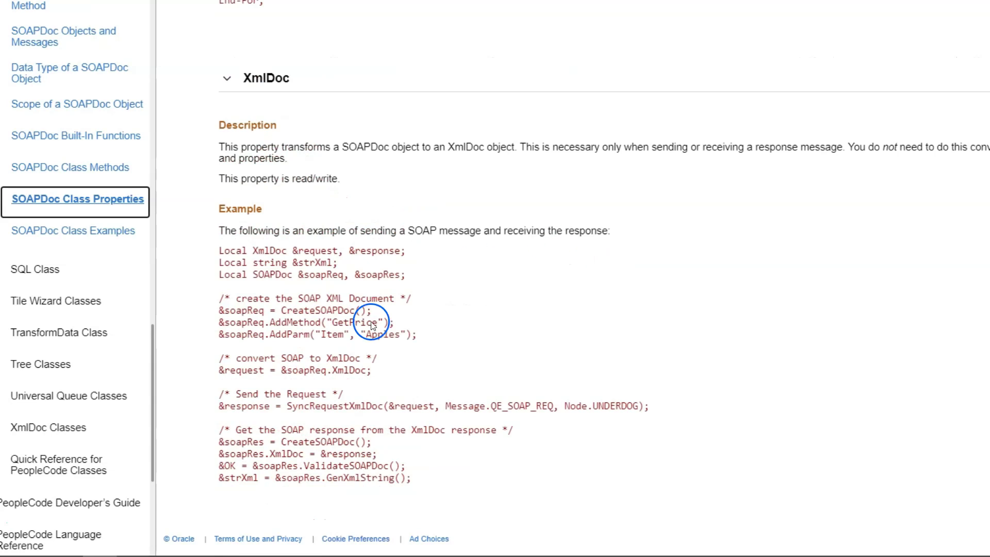
{"action": "left_click_drag", "start_coordinate": [218, 251], "coordinate": [408, 350]}
{"action": "right_click", "coordinate": [294, 274]}
{"action": "left_click", "coordinate": [327, 285]}
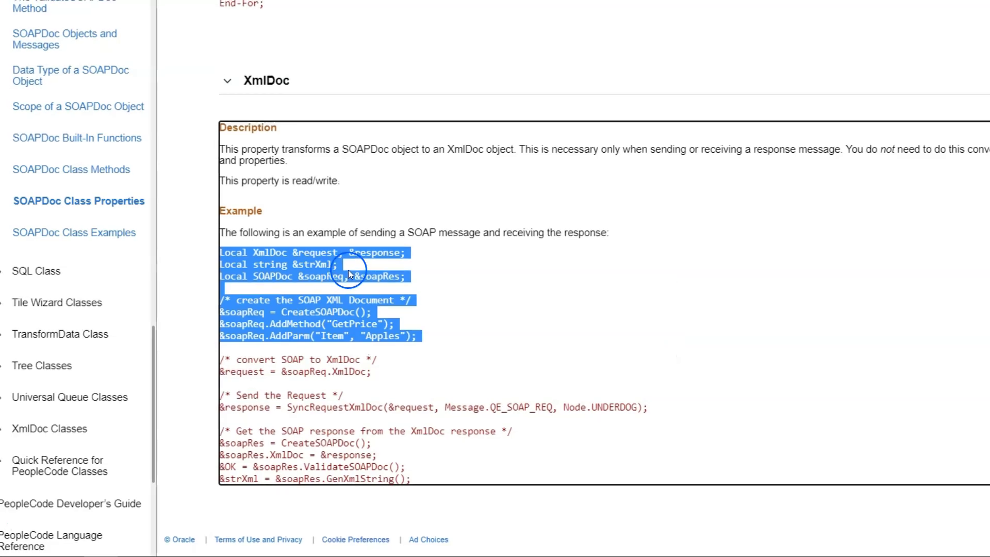
{"action": "left_click", "coordinate": [0, 524]}
{"action": "left_click", "coordinate": [538, 64]}
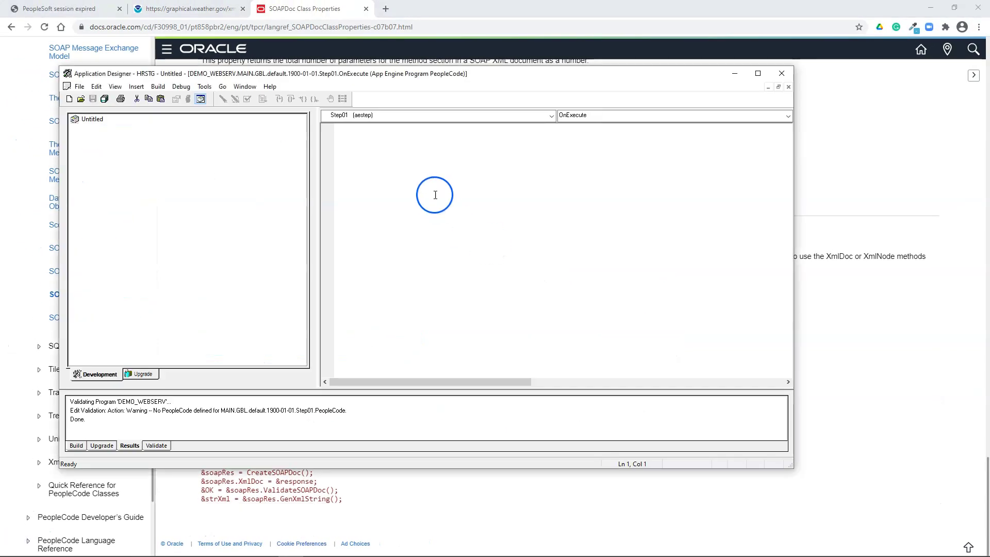
{"action": "key", "text": "ctrl+v"}
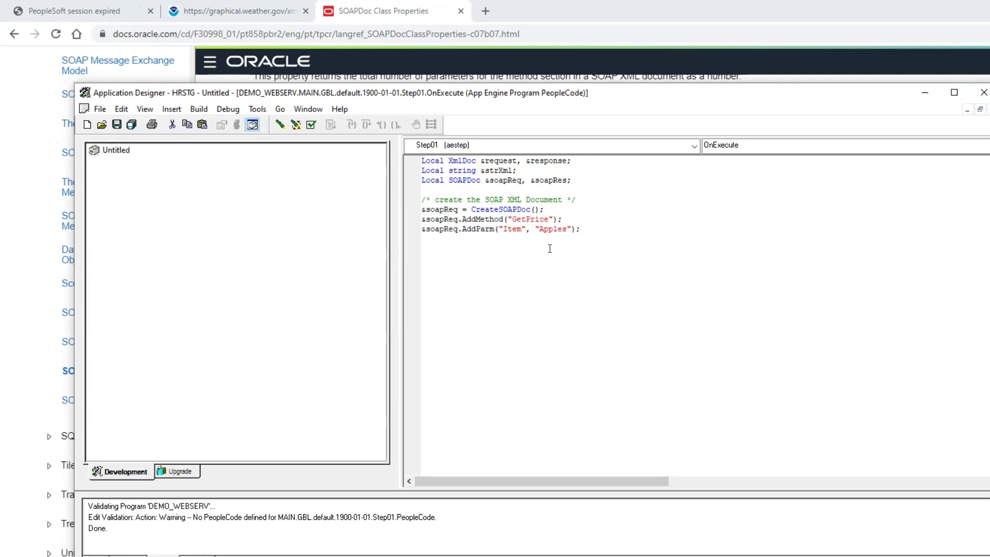
{"action": "double_click", "coordinate": [420, 174]}
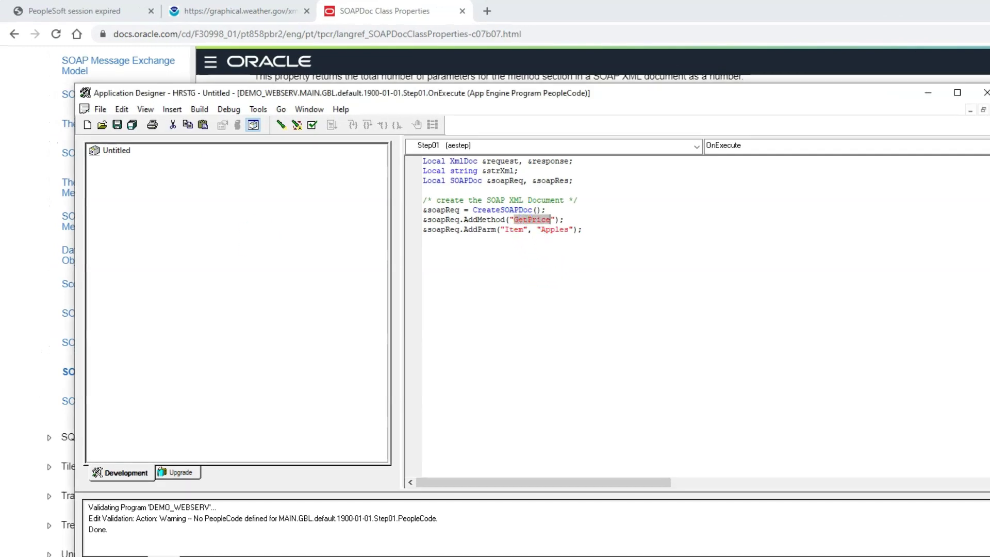
Replace GetPrice in the AddMethod call with NDFDgen copied from SoapUI
{"action": "key", "text": "alt+Tab"}
{"action": "left_click", "coordinate": [377, 206]}
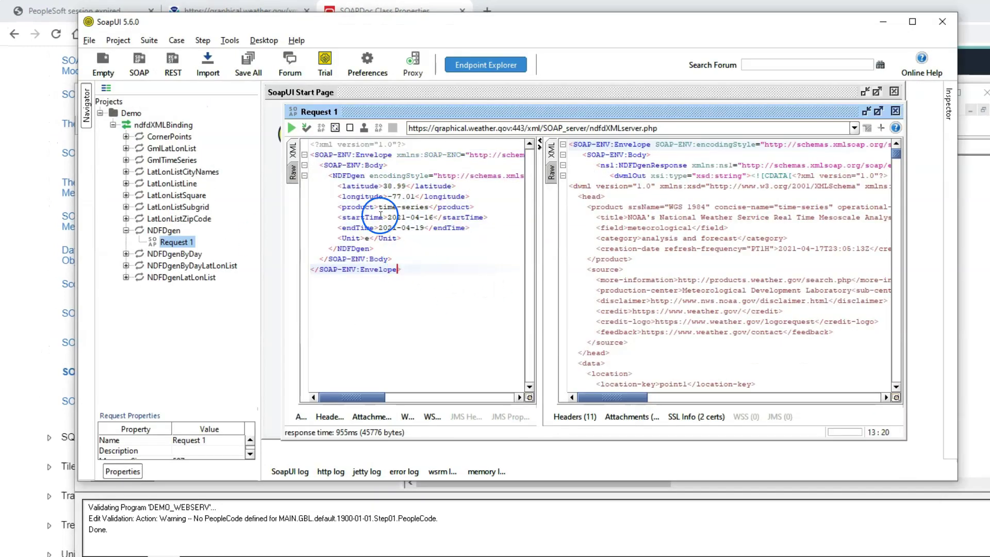
{"action": "double_click", "coordinate": [342, 176]}
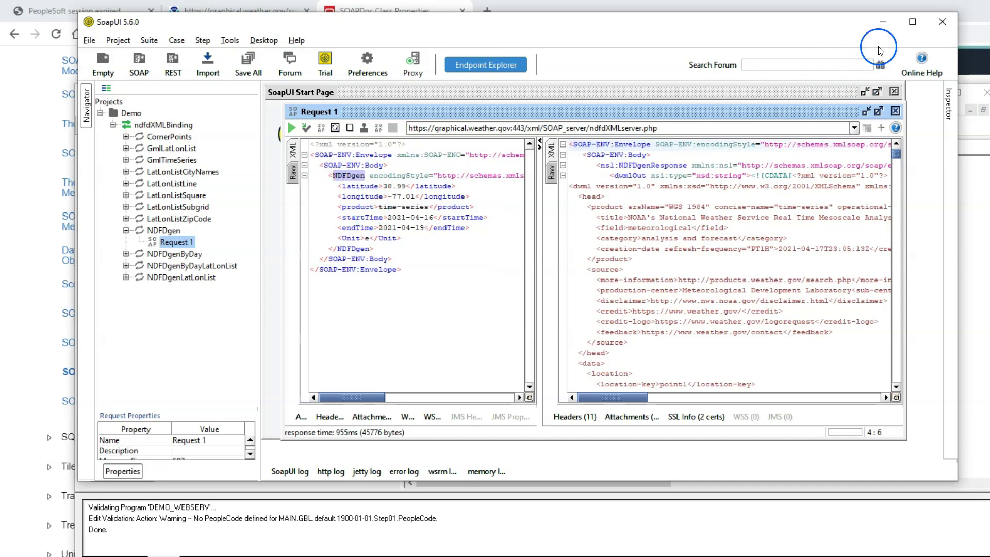
{"action": "left_click", "coordinate": [883, 21]}
{"action": "double_click", "coordinate": [522, 218]}
{"action": "key", "text": "ctrl+v"}
{"action": "type", "text": ","}
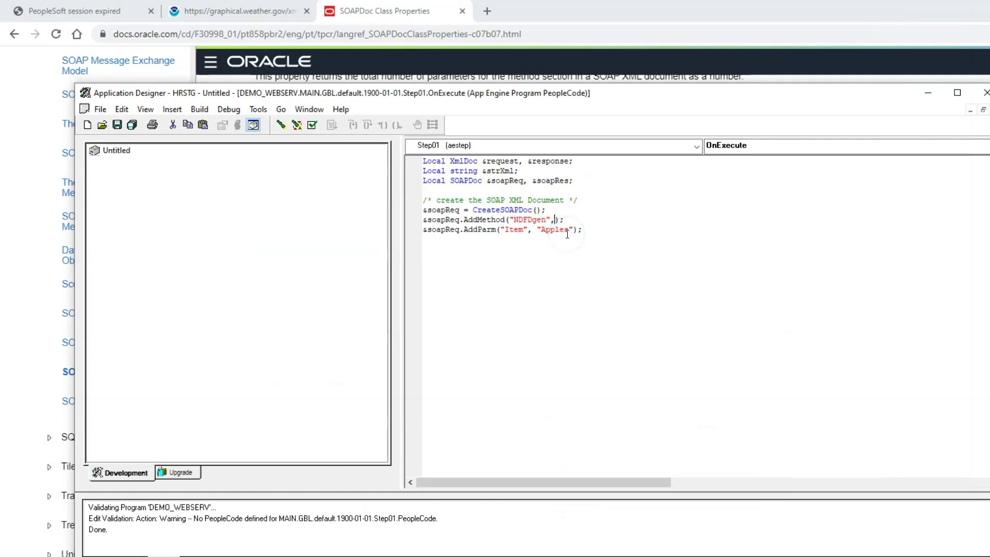
{"action": "left_click", "coordinate": [570, 221]}
{"action": "left_click", "coordinate": [561, 219]}
Add a MethodNode.AddAttribute line setting encodingStyle to the SOAP encoding URL below AddMethod
{"action": "left_click", "coordinate": [212, 556]}
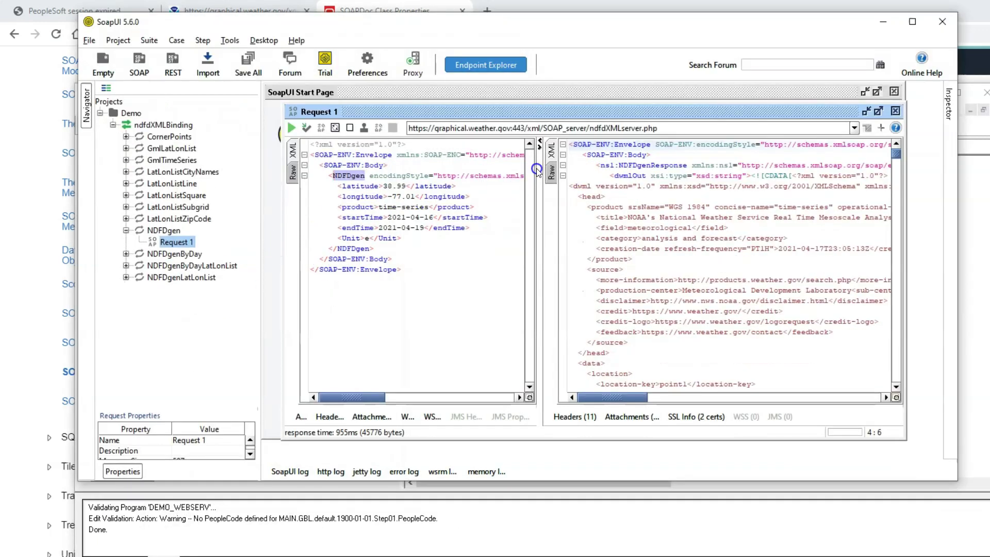
{"action": "double_click", "coordinate": [408, 157]}
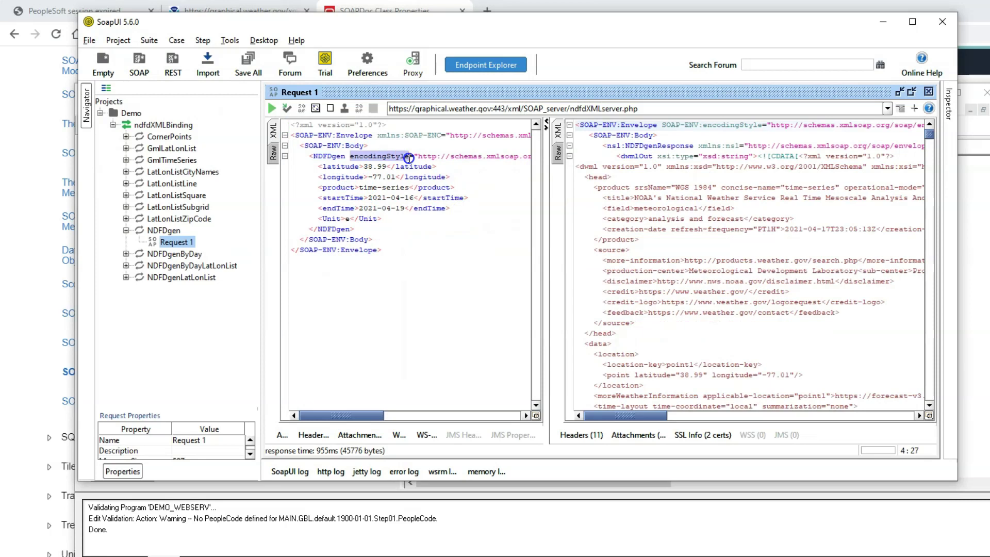
{"action": "left_click_drag", "start_coordinate": [358, 415], "coordinate": [312, 394]}
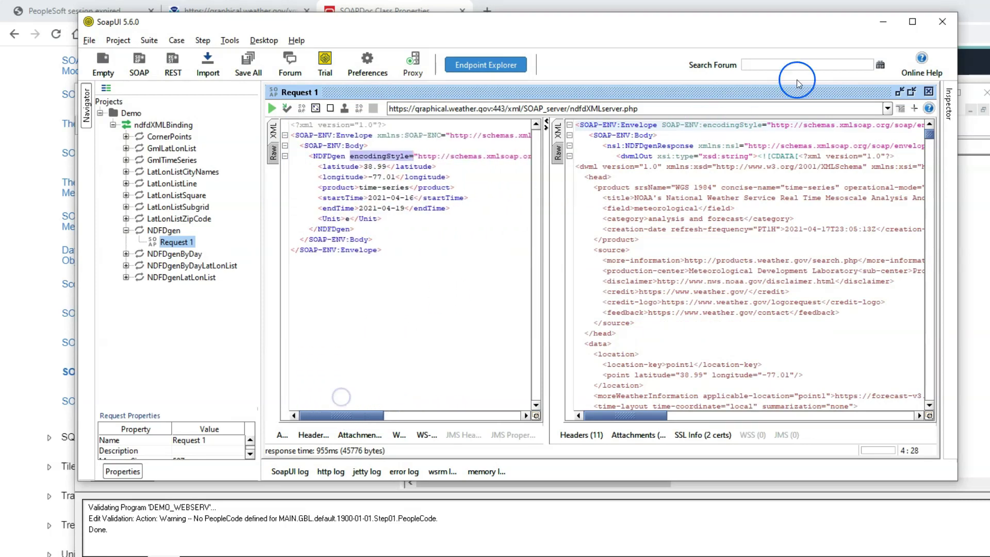
{"action": "left_click", "coordinate": [883, 26]}
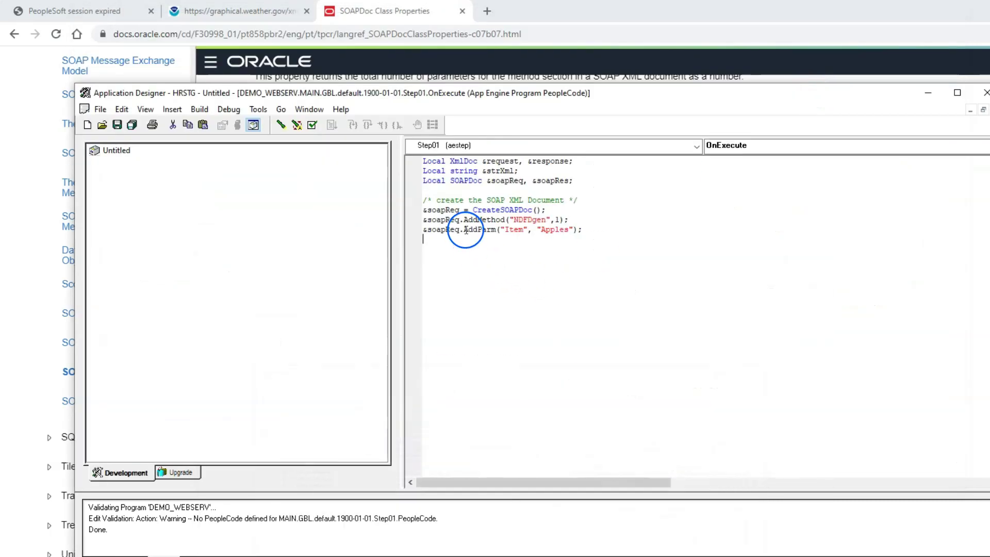
{"action": "left_click", "coordinate": [31, 323]}
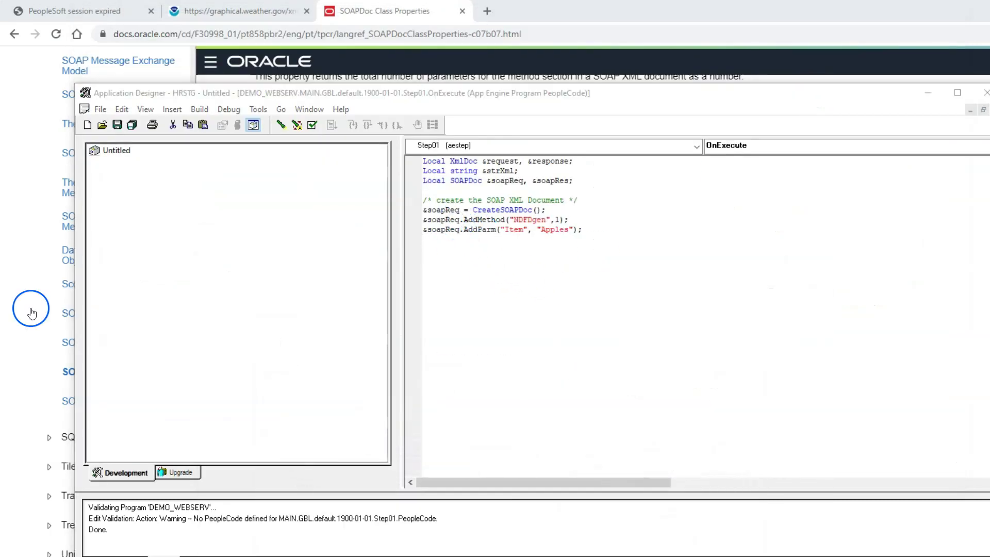
{"action": "left_click", "coordinate": [585, 218]}
{"action": "key", "text": "Return"}
{"action": "key", "text": "ctrl+v"}
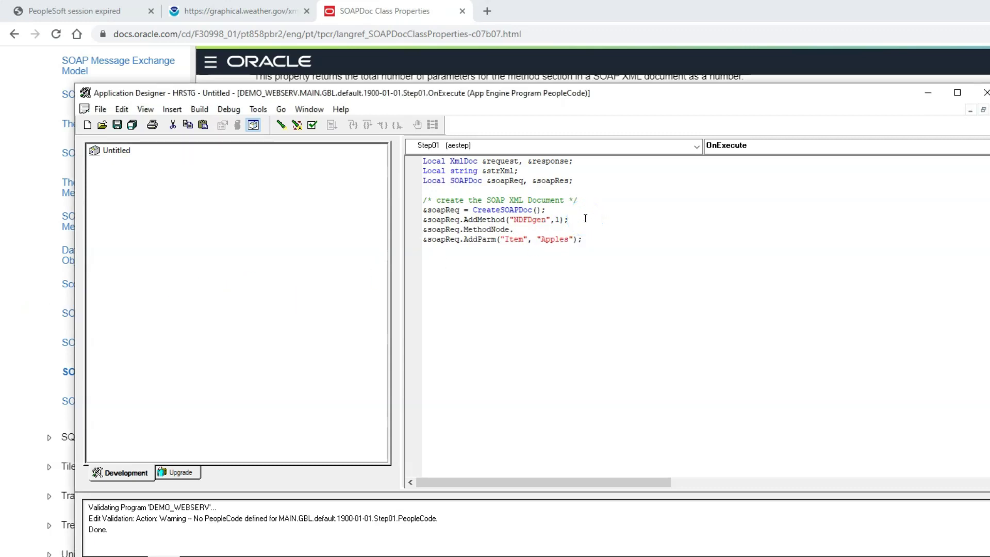
{"action": "double_click", "coordinate": [491, 219]}
{"action": "left_click", "coordinate": [488, 219]}
{"action": "double_click", "coordinate": [486, 230]}
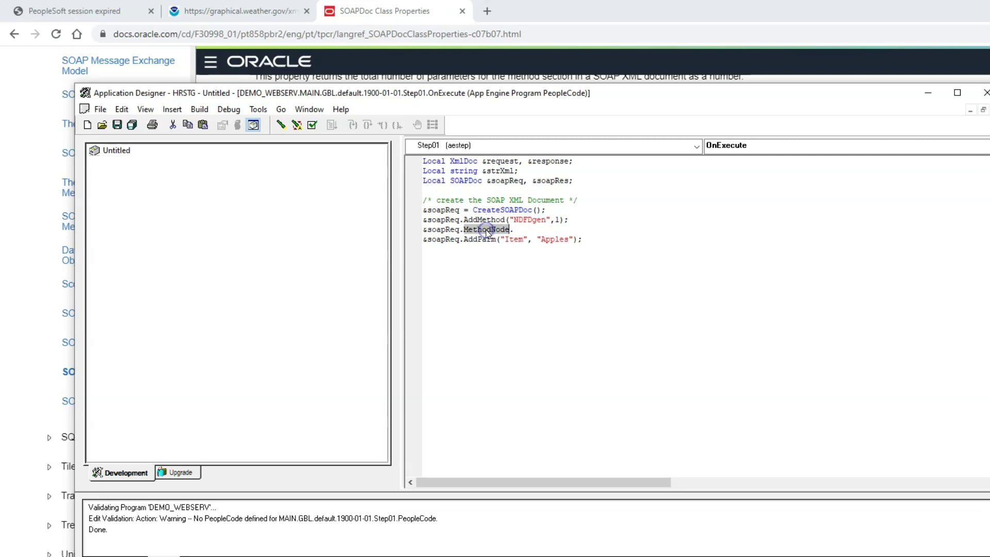
{"action": "left_click", "coordinate": [514, 229]}
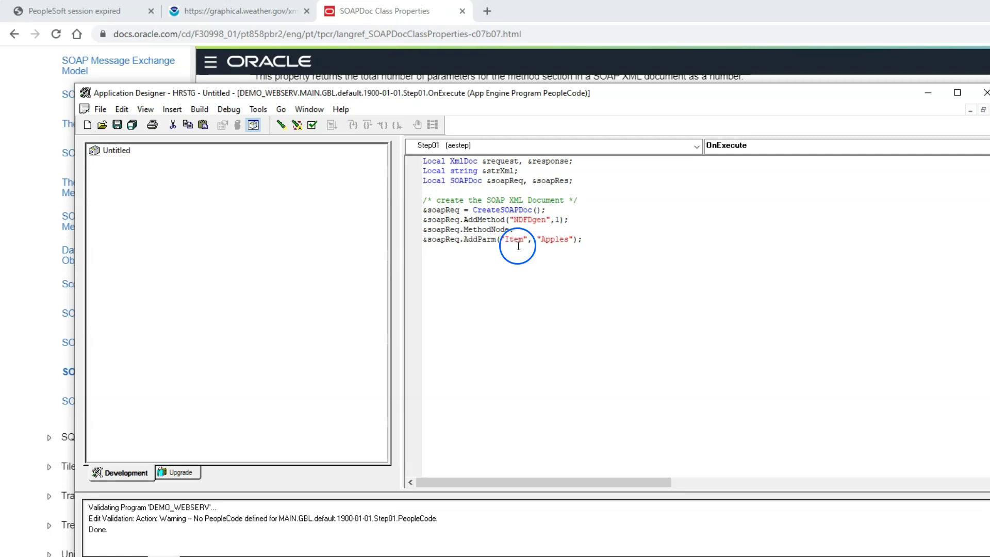
{"action": "key", "text": "ctrl+v"}
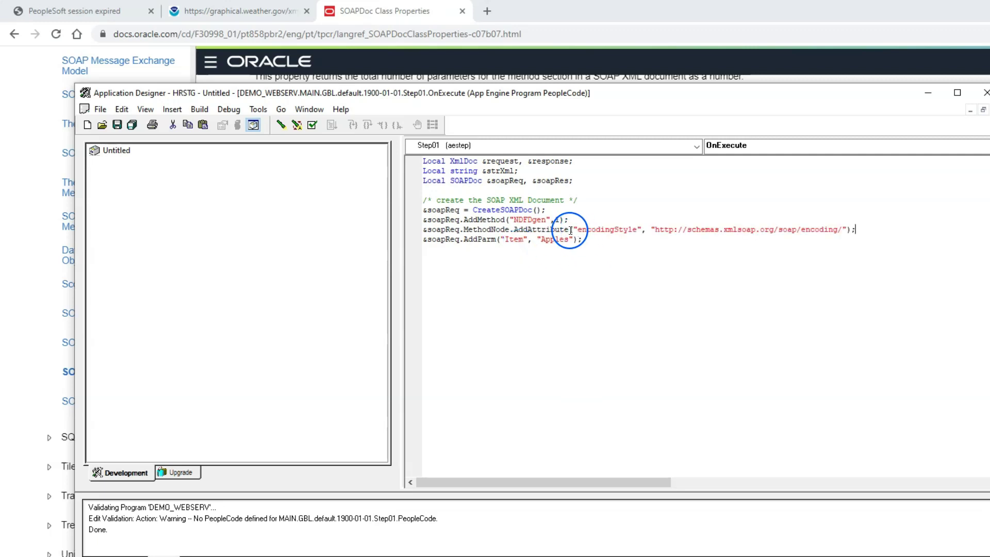
Replace the Item/Apples AddParm with six parameters: latitude 38.99, longitude -77.01, time-series, dates, Unit e
{"action": "key", "text": "alt+Tab"}
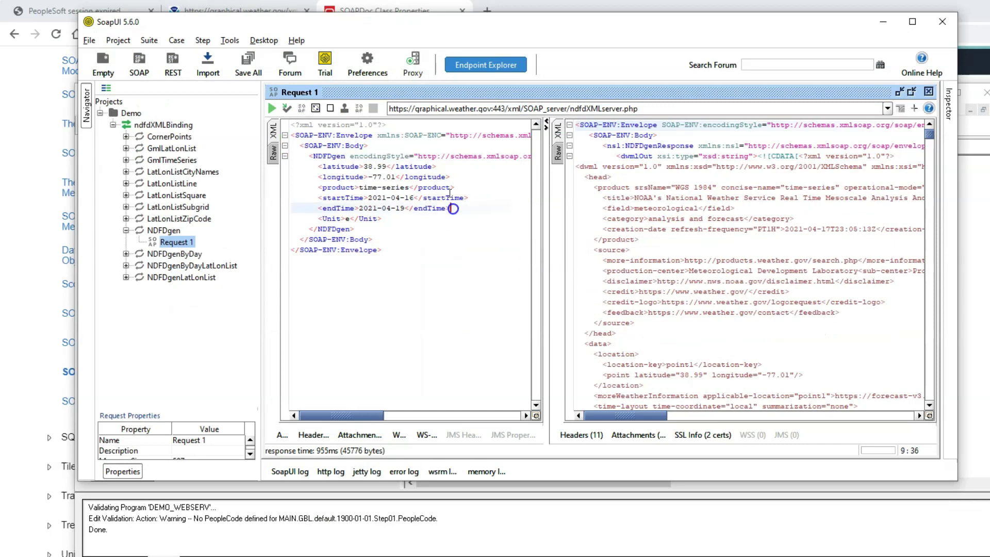
{"action": "left_click_drag", "start_coordinate": [350, 156], "coordinate": [531, 156]}
{"action": "key", "text": "alt+Tab"}
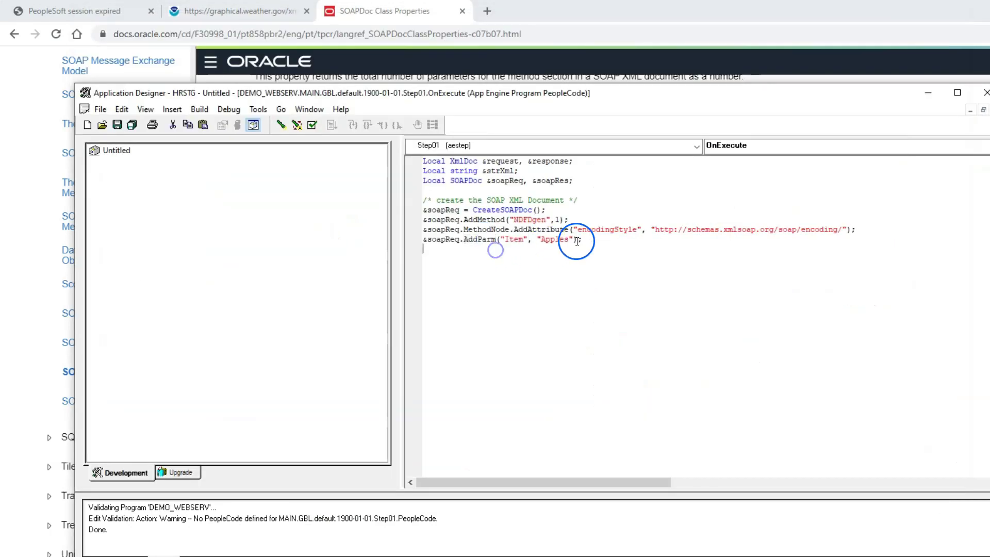
{"action": "left_click_drag", "start_coordinate": [578, 241], "coordinate": [426, 243]}
{"action": "left_click", "coordinate": [506, 263]}
{"action": "left_click_drag", "start_coordinate": [579, 239], "coordinate": [411, 248]}
{"action": "key", "text": "ctrl+v"}
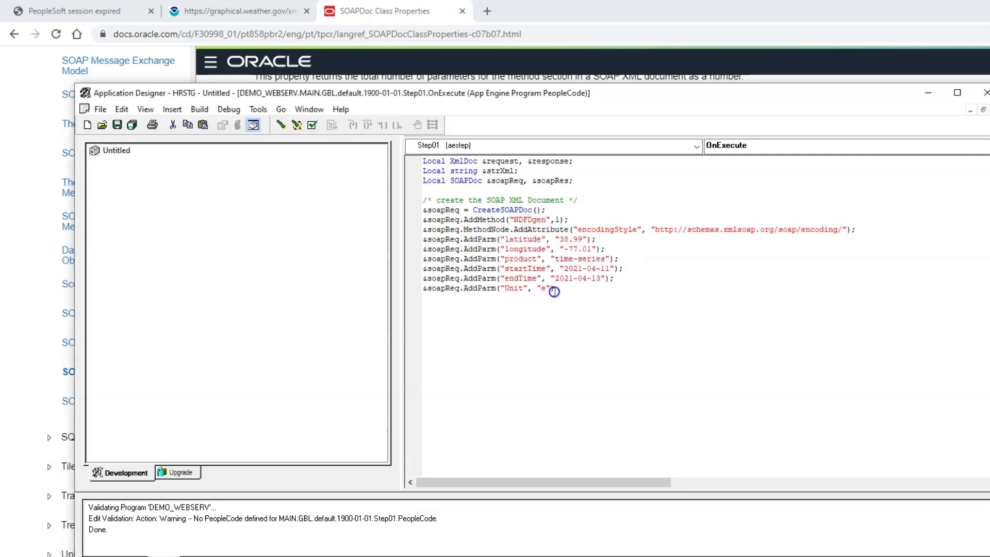
{"action": "key", "text": "alt+Tab"}
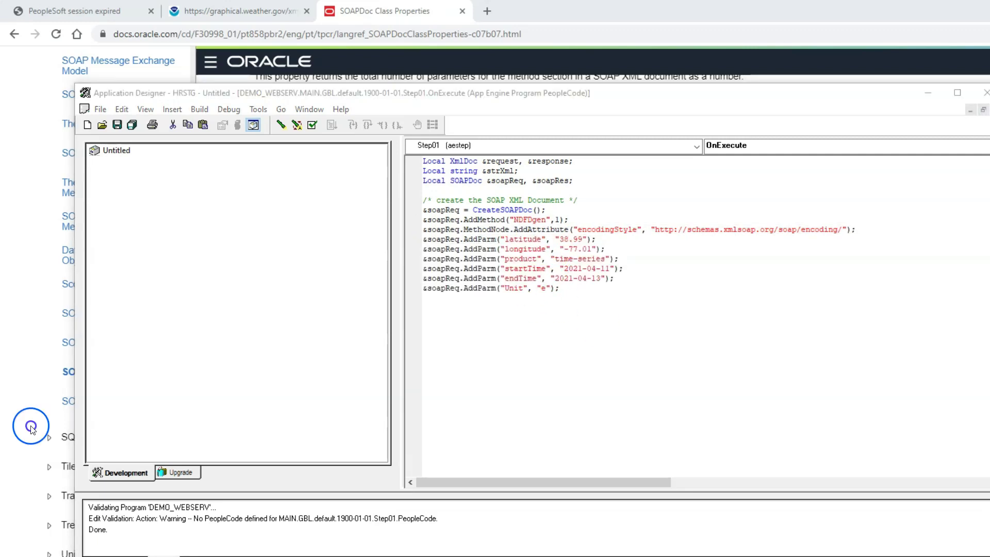
{"action": "left_click", "coordinate": [507, 324]}
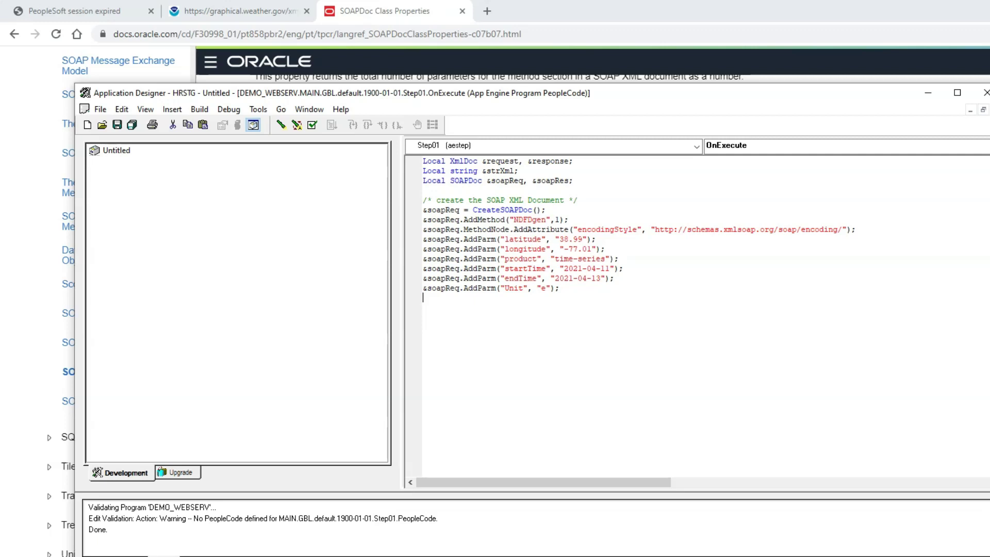
Add CreateMessage(Operation.NDFDGEN), SetXmlDoc and %IntBroker.SyncRequest lines, then save, raising a type mismatch
{"action": "key", "text": "ctrl+v"}
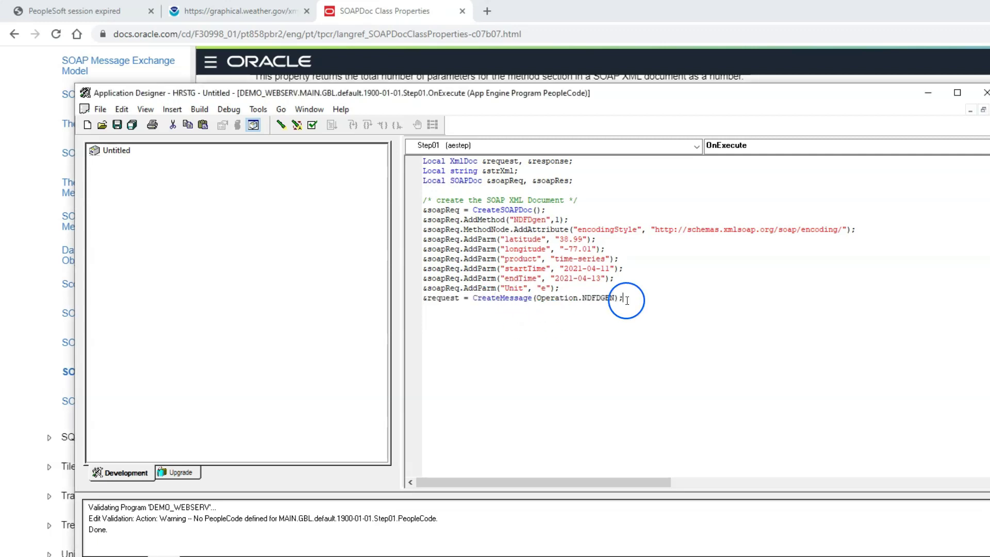
{"action": "key", "text": "ctrl+v"}
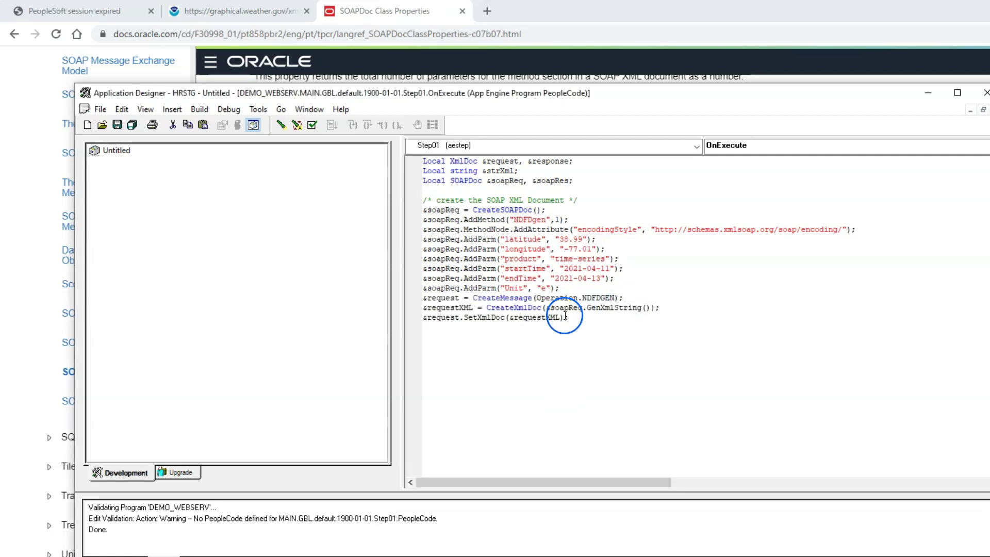
{"action": "double_click", "coordinate": [583, 300]}
{"action": "left_click", "coordinate": [596, 309]}
{"action": "left_click", "coordinate": [581, 315]}
{"action": "key", "text": "ctrl+v"}
{"action": "double_click", "coordinate": [485, 327]}
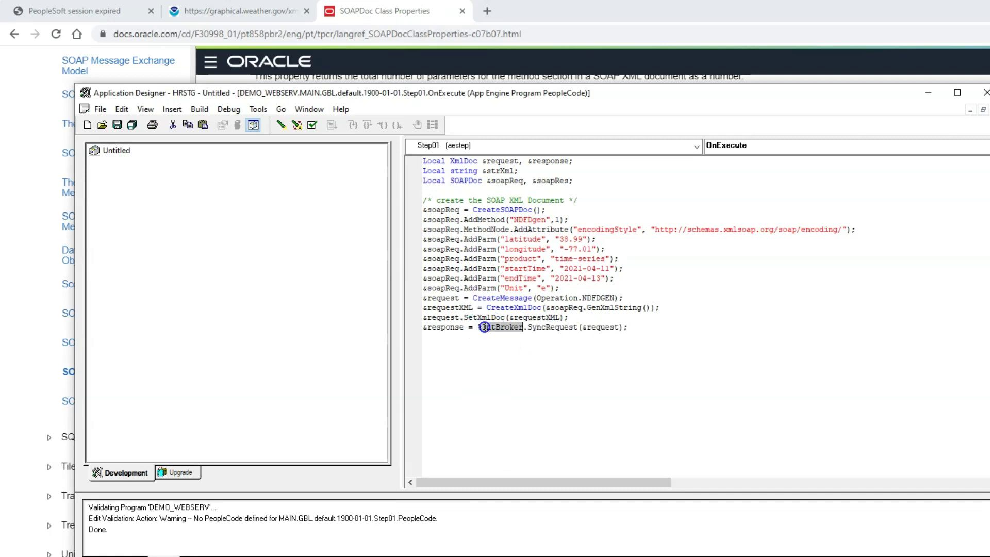
{"action": "key", "text": "End"}
{"action": "left_click", "coordinate": [118, 125]}
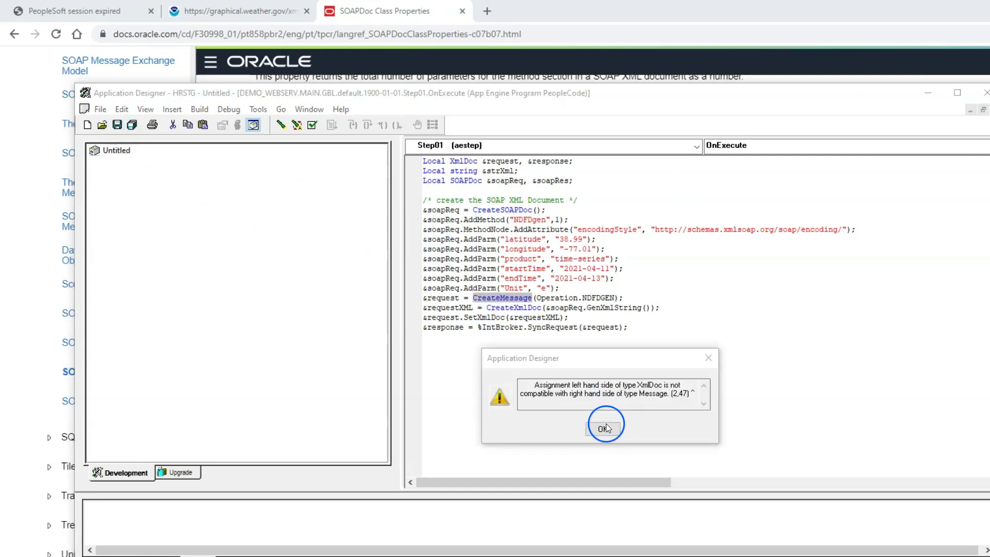
Declare XmlDoc &requestXML, &responseXML and Message &request, &response, then save the PeopleCode
{"action": "left_click", "coordinate": [603, 430]}
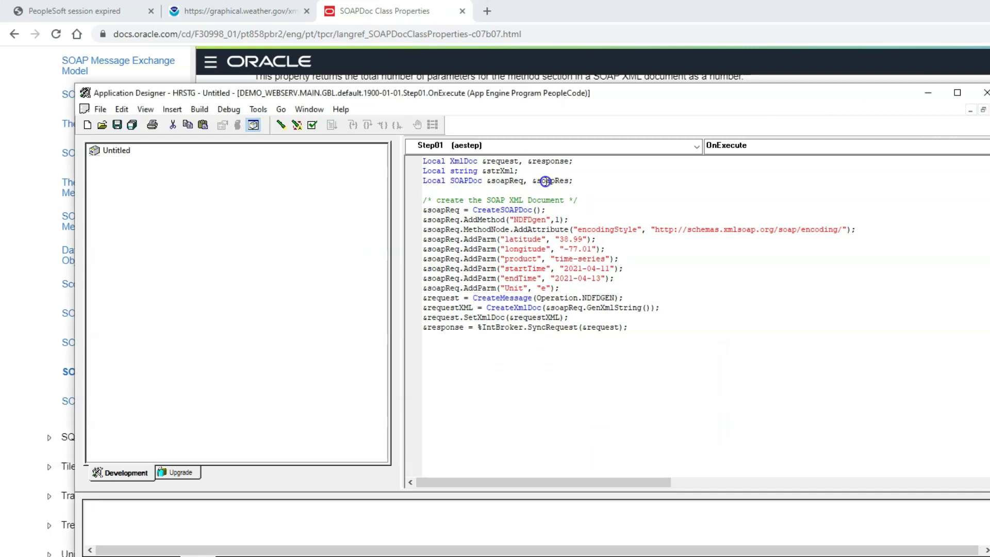
{"action": "type", "text": "ML"}
{"action": "left_click", "coordinate": [582, 161]}
{"action": "type", "text": "XML"}
{"action": "left_click", "coordinate": [604, 162]}
{"action": "key", "text": "Return"}
{"action": "type", "text": "Local XmlDoc &requestXML, &responseXML;"}
{"action": "double_click", "coordinate": [463, 170]}
{"action": "type", "text": "message"}
{"action": "left_click_drag", "start_coordinate": [523, 171], "coordinate": [537, 173]}
{"action": "key", "text": "Delete"}
{"action": "left_click", "coordinate": [587, 172]}
{"action": "key", "text": "BackSpace"}
{"action": "key", "text": "BackSpace"}
{"action": "key", "text": "BackSpace"}
{"action": "left_click", "coordinate": [118, 125]}
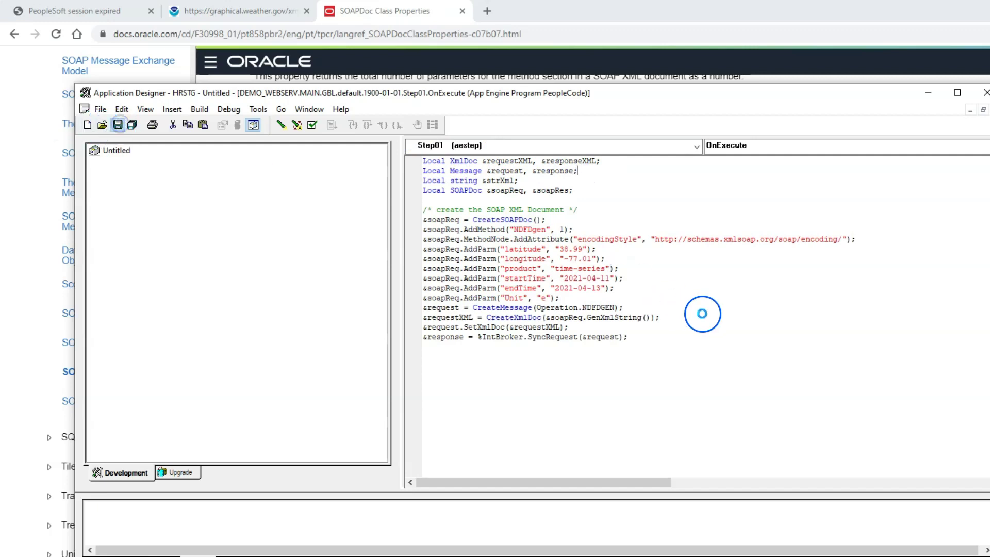
Run DEMO_WEBSERV minimized with output logged to file, then open DEMO_WEBSERV.log
{"action": "key", "text": "ctrl+F4"}
{"action": "left_click", "coordinate": [402, 126]}
{"action": "left_click", "coordinate": [498, 331]}
{"action": "left_click", "coordinate": [498, 364]}
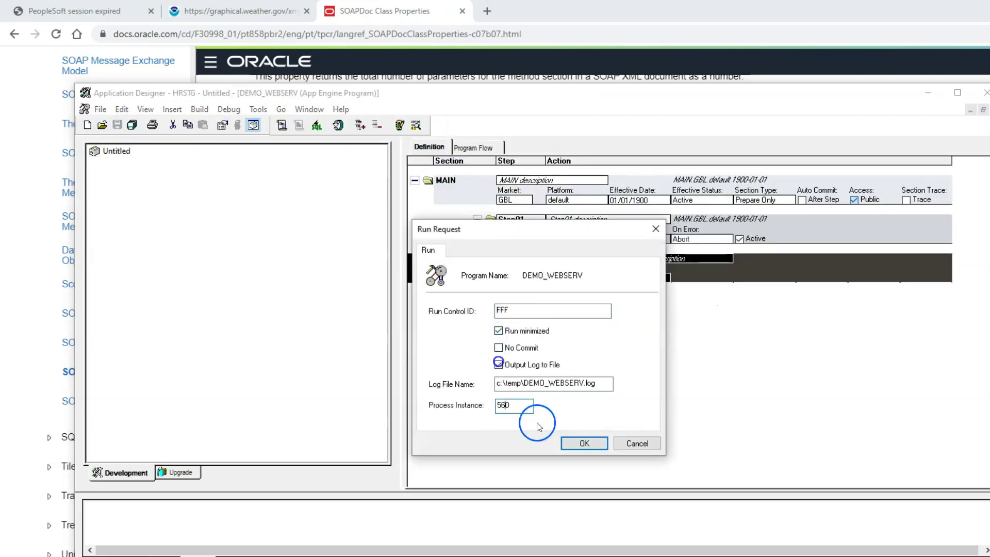
{"action": "left_click", "coordinate": [581, 443]}
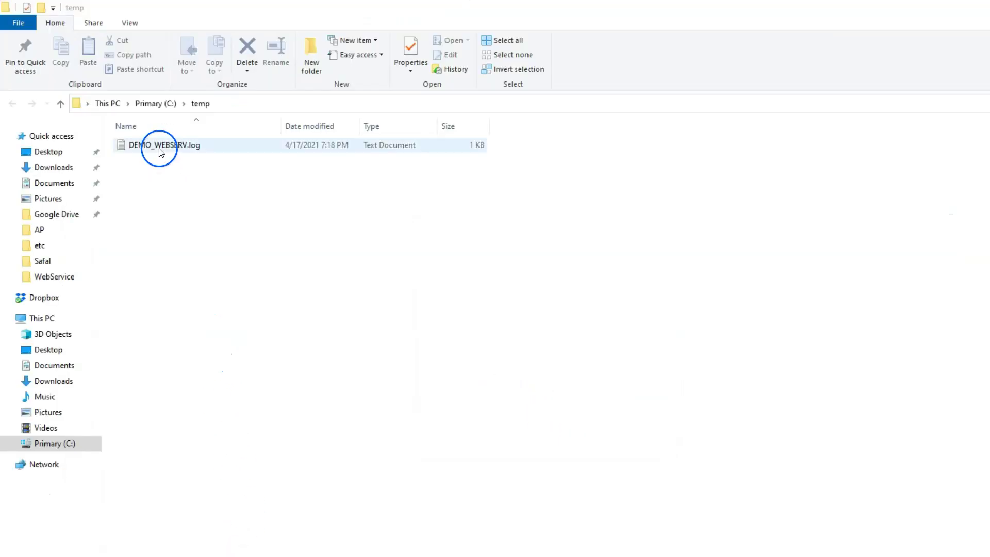
{"action": "left_click", "coordinate": [160, 151]}
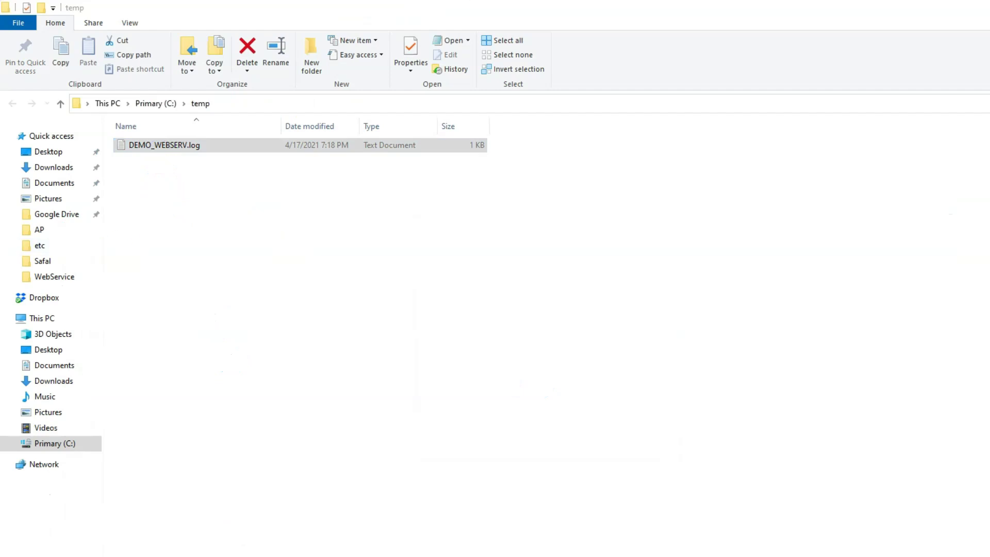
{"action": "key", "text": "Return"}
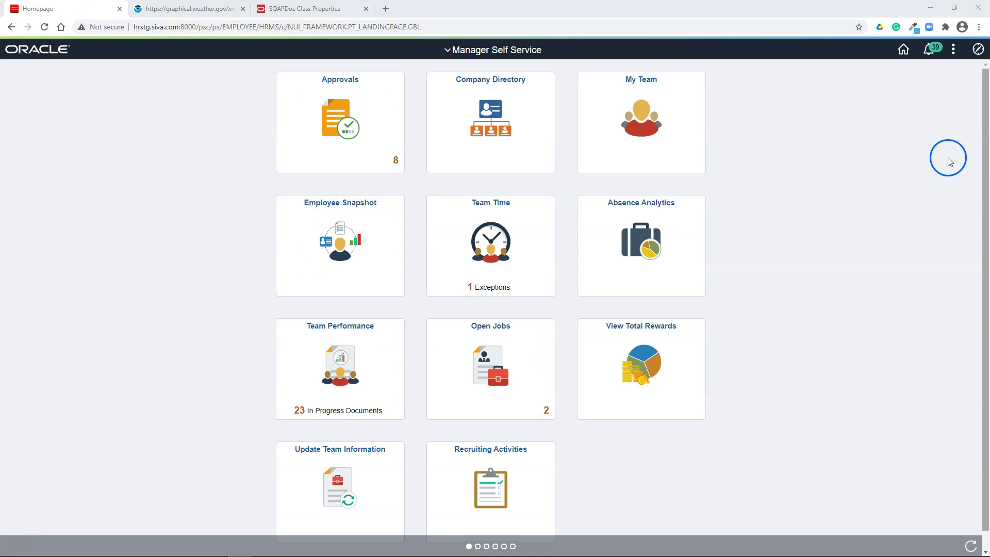
In the Synchronous Services monitor, open the NDFDGEN transaction's details (status DONE) and view its request XML
{"action": "left_click", "coordinate": [977, 49]}
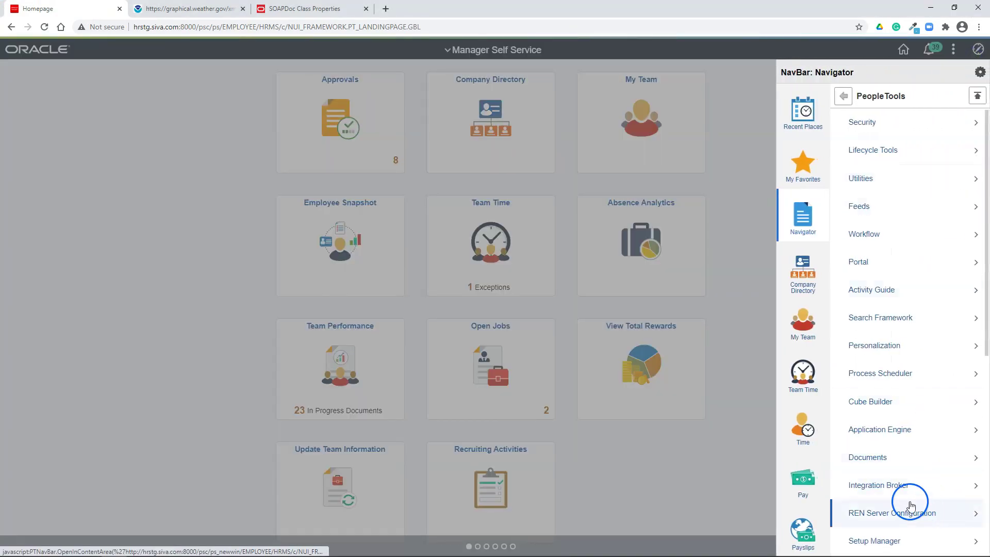
{"action": "left_click", "coordinate": [907, 489]}
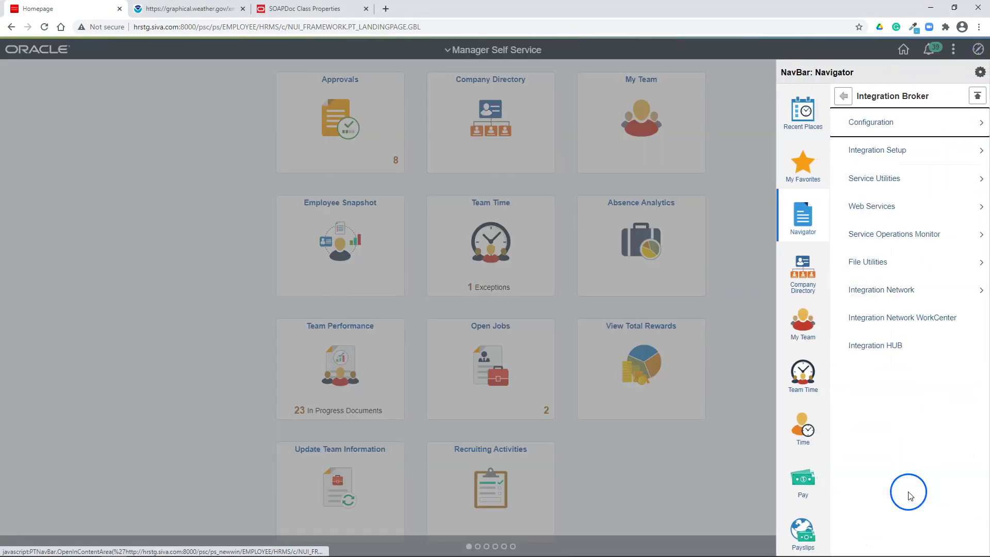
{"action": "left_click", "coordinate": [897, 238]}
{"action": "left_click", "coordinate": [866, 124]}
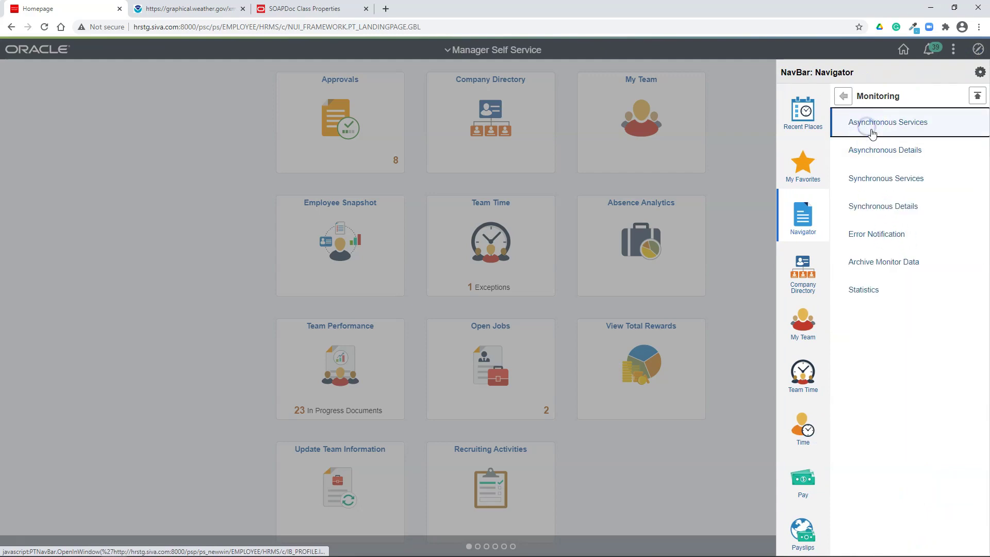
{"action": "left_click", "coordinate": [900, 179]}
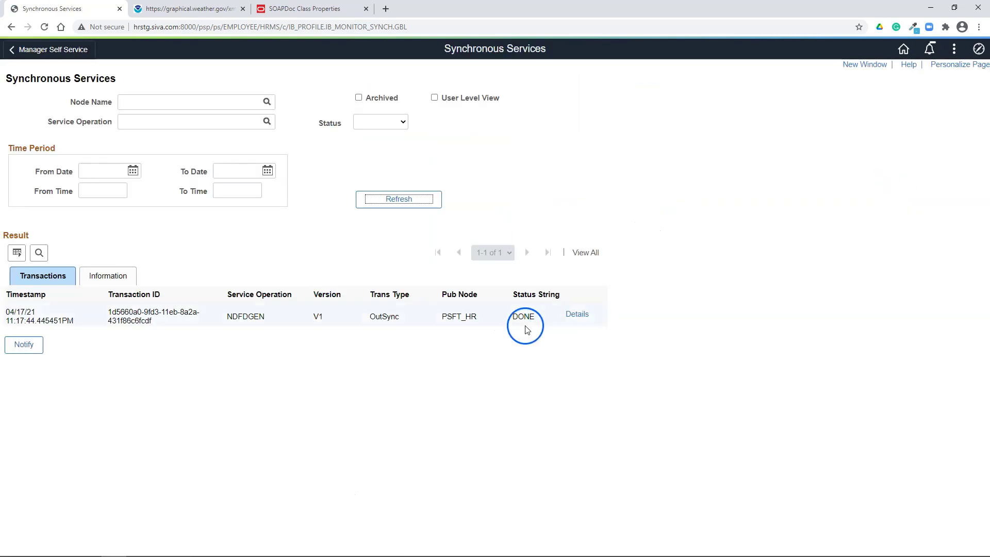
{"action": "left_click", "coordinate": [577, 314]}
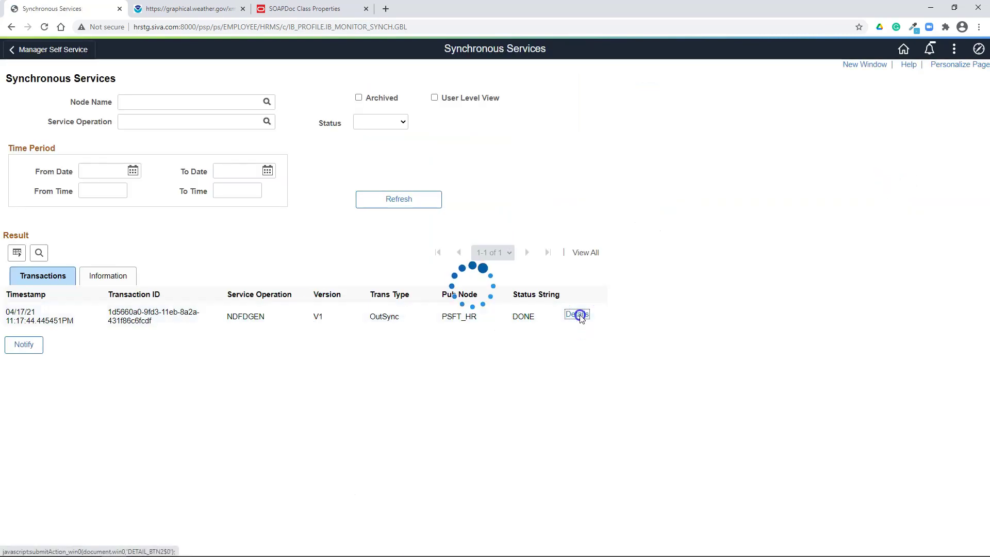
{"action": "left_click", "coordinate": [277, 267]}
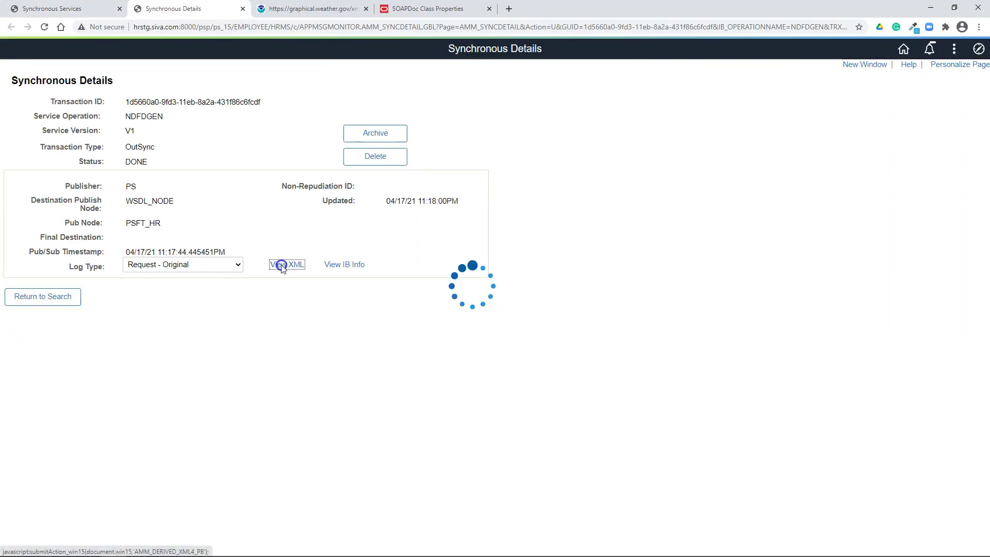